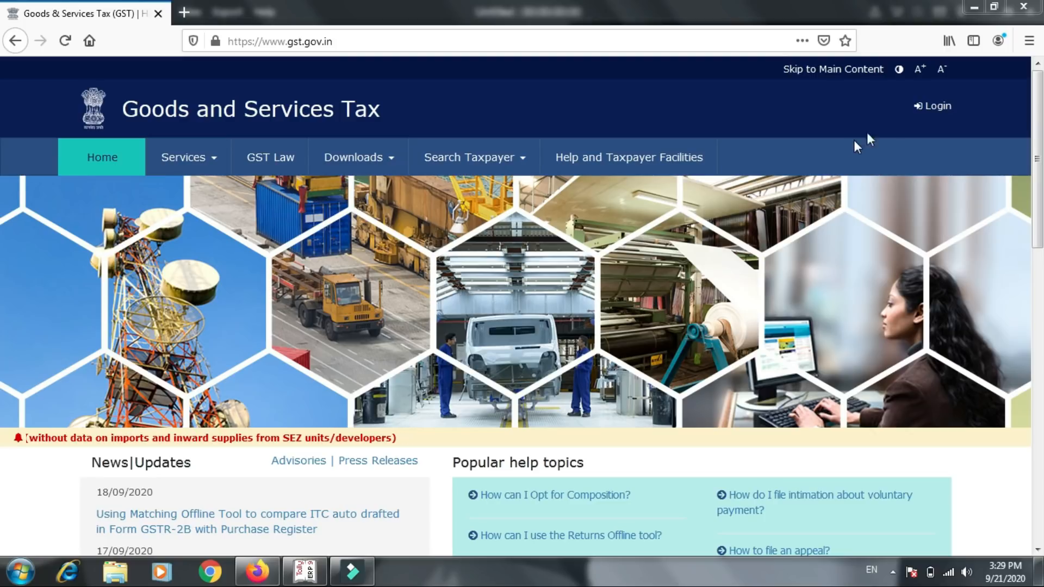
# - Log in to the GST portal and open the Annual Return page for filing annual returns
pyautogui.click(932, 114)
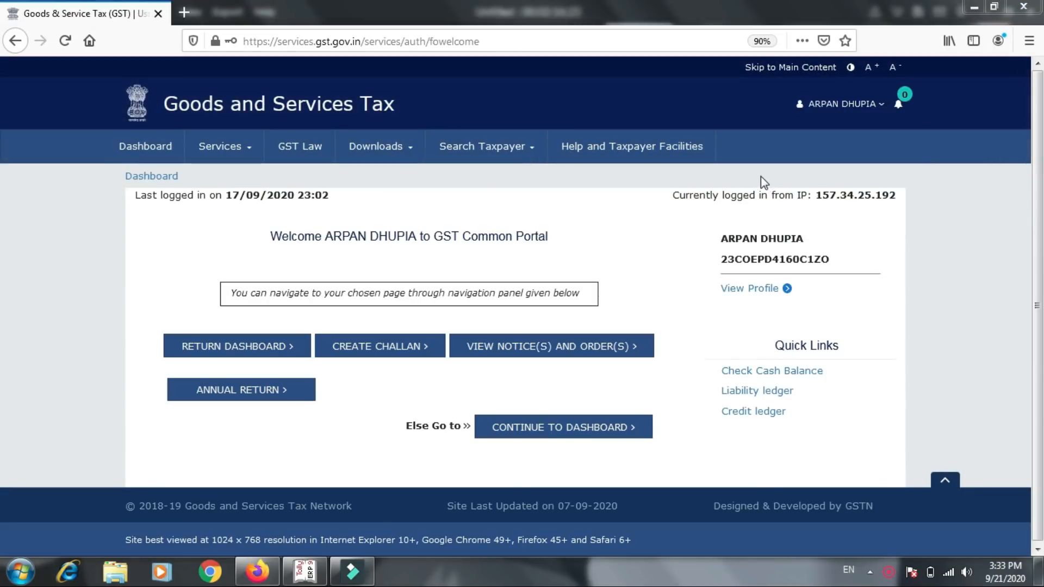
pyautogui.click(242, 153)
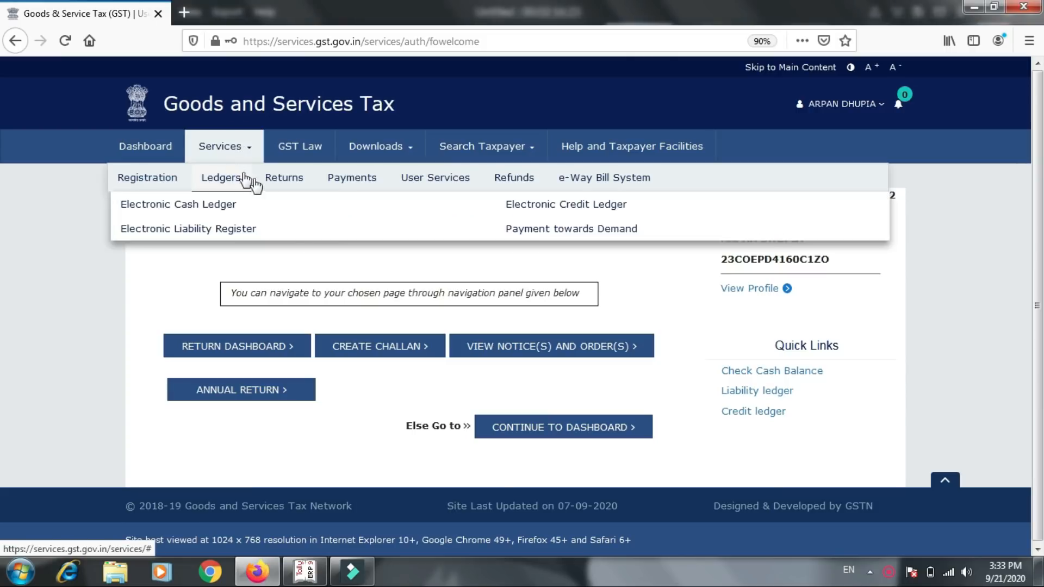
pyautogui.moveTo(275, 187)
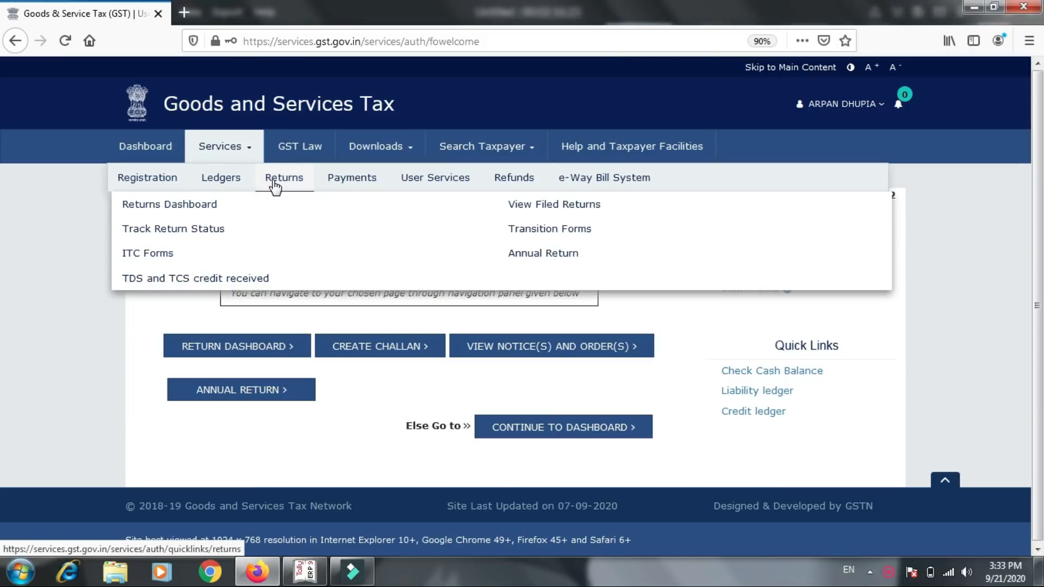
pyautogui.click(512, 258)
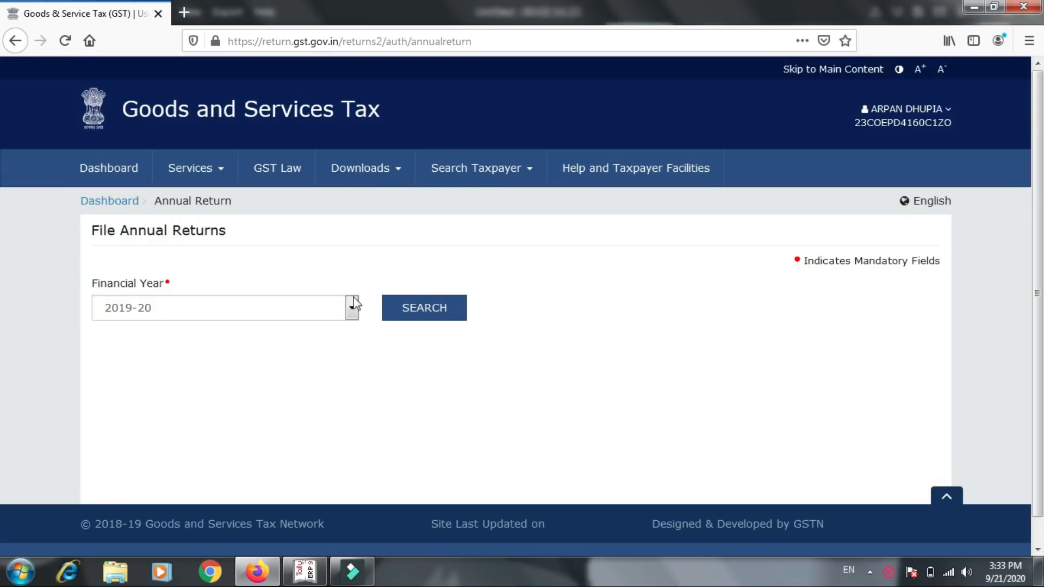
# - Set the financial year to 2018-19 and search for its annual returns
pyautogui.click(351, 304)
pyautogui.click(351, 308)
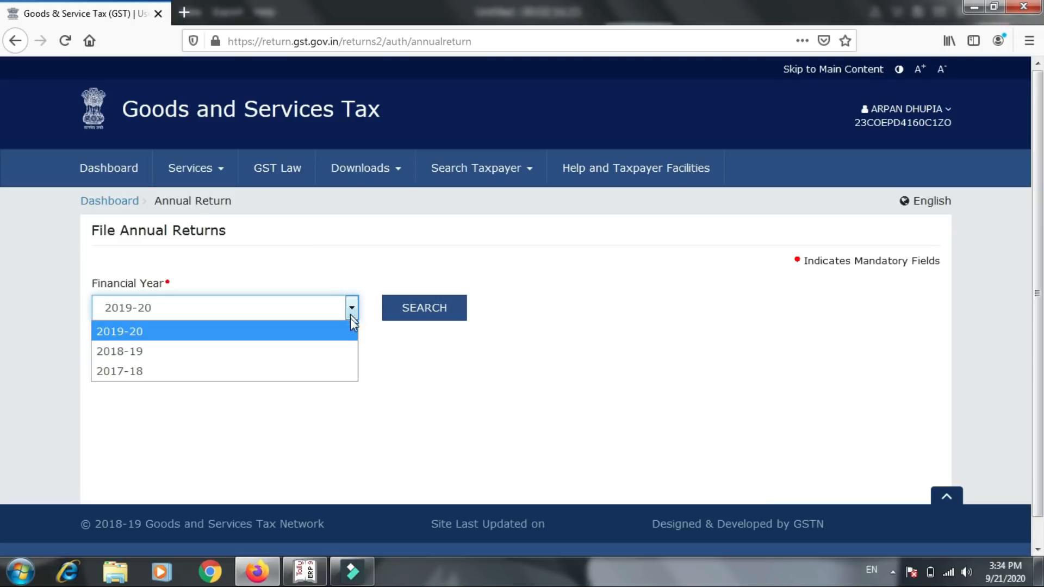
pyautogui.click(353, 348)
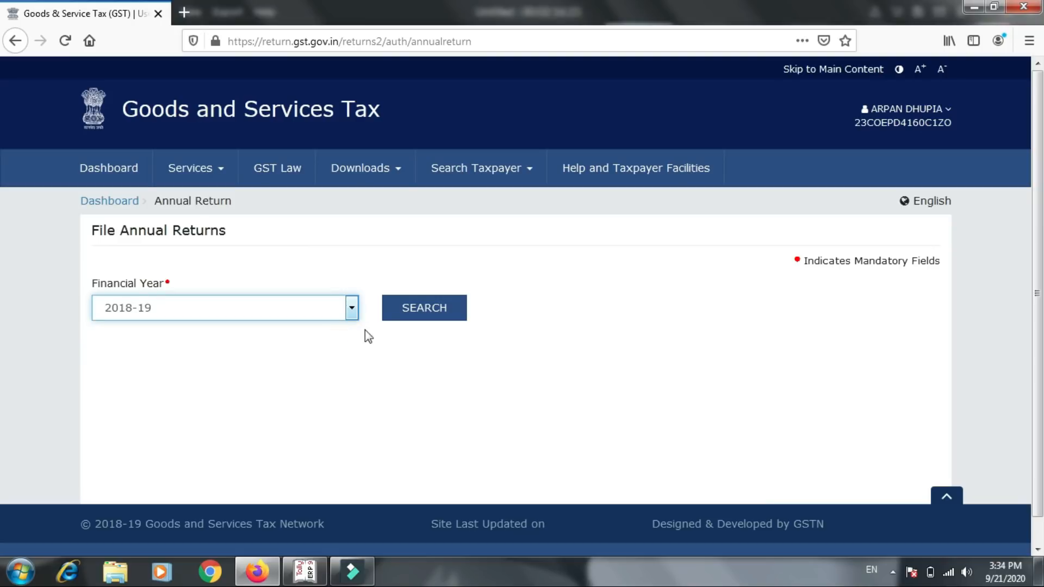
pyautogui.click(398, 313)
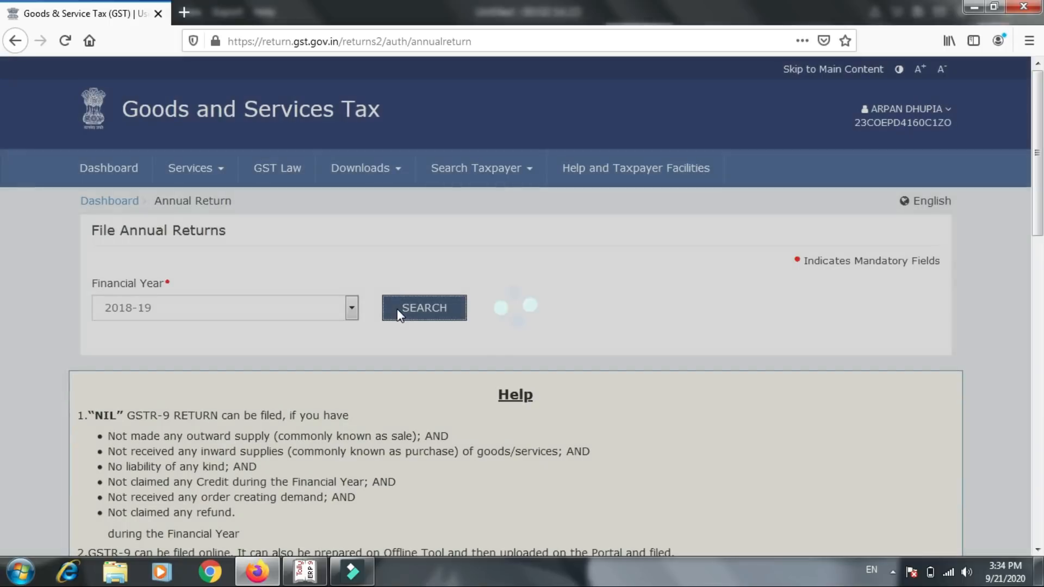
# - Start preparing the GSTR9 annual return online
pyautogui.scroll(-10, 398, 314)
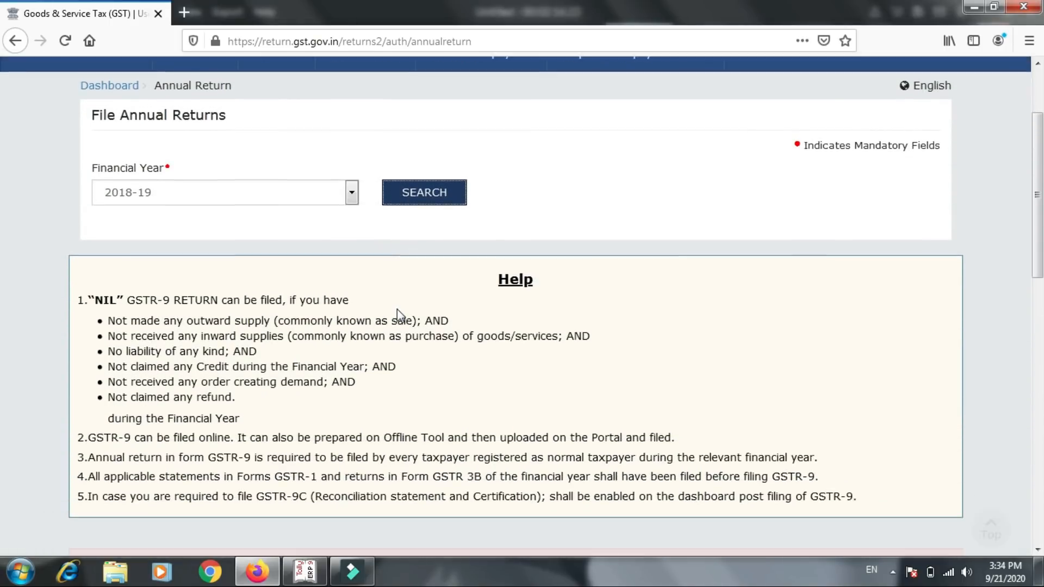
pyautogui.scroll(1, 396, 315)
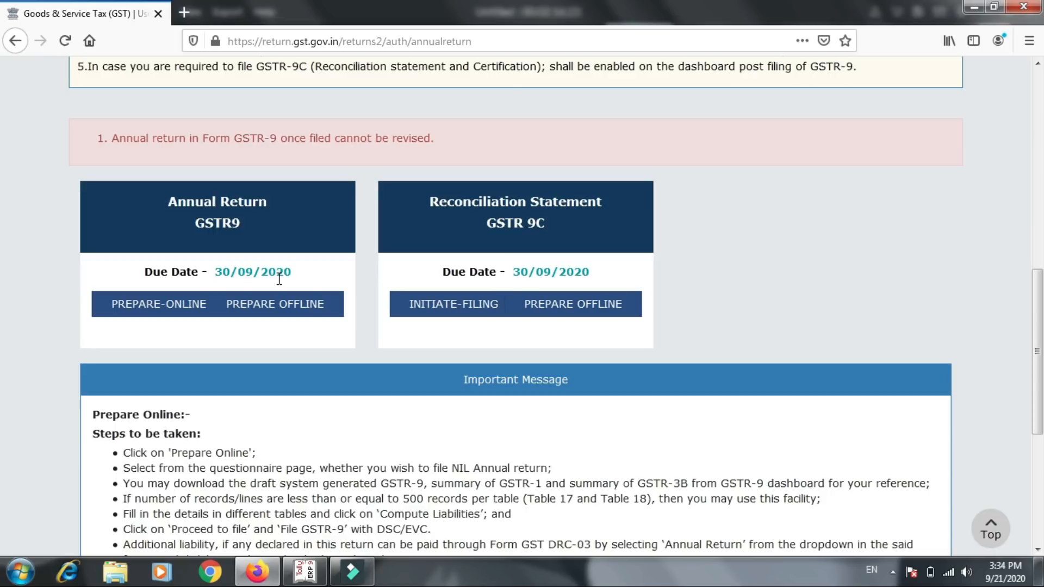
pyautogui.click(231, 248)
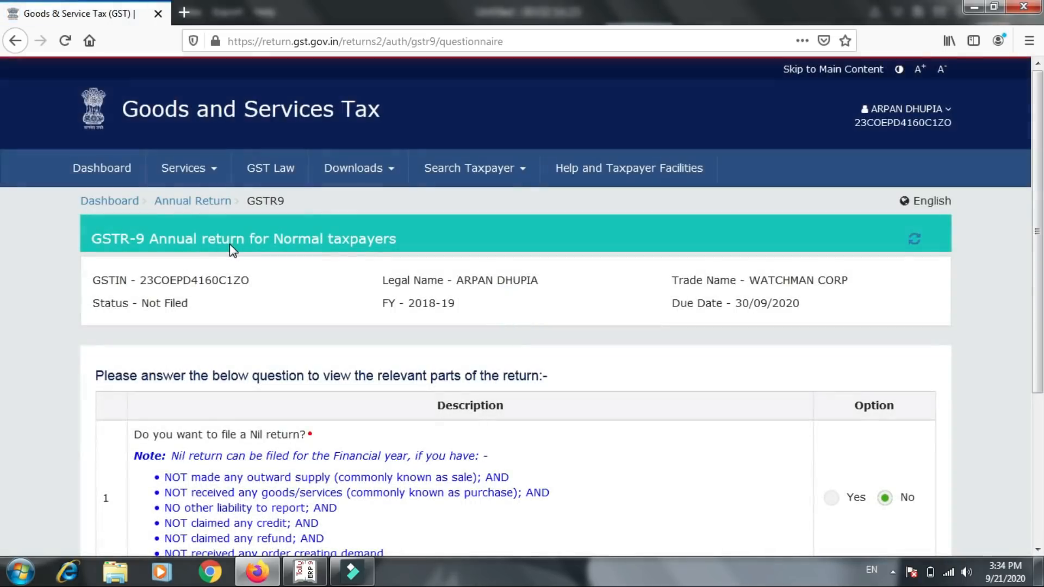
# - Keep the Nil return question answered No and continue to the GSTR-9 dashboard
pyautogui.scroll(-1, 230, 244)
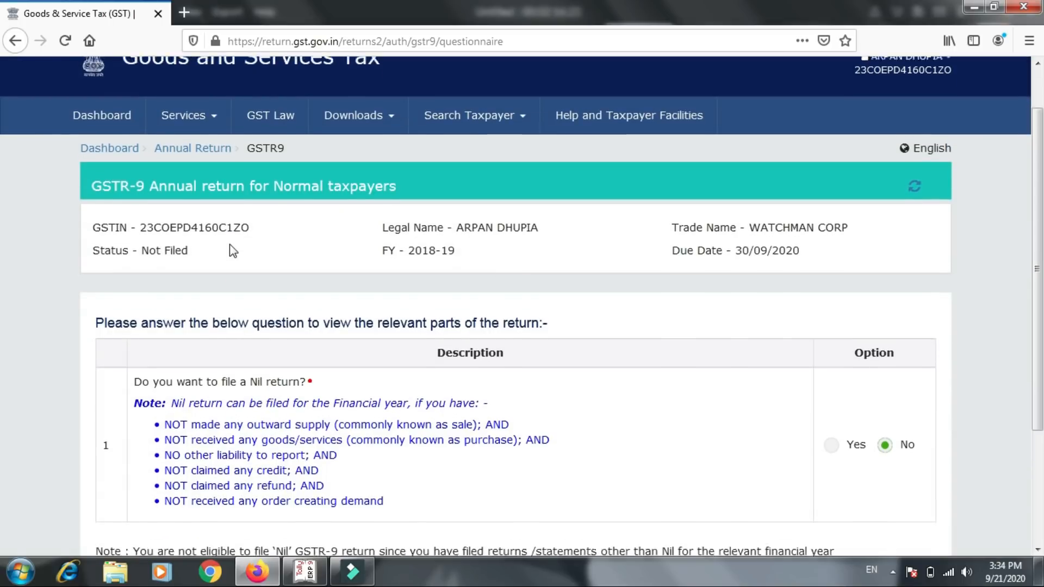
pyautogui.scroll(-3, 229, 245)
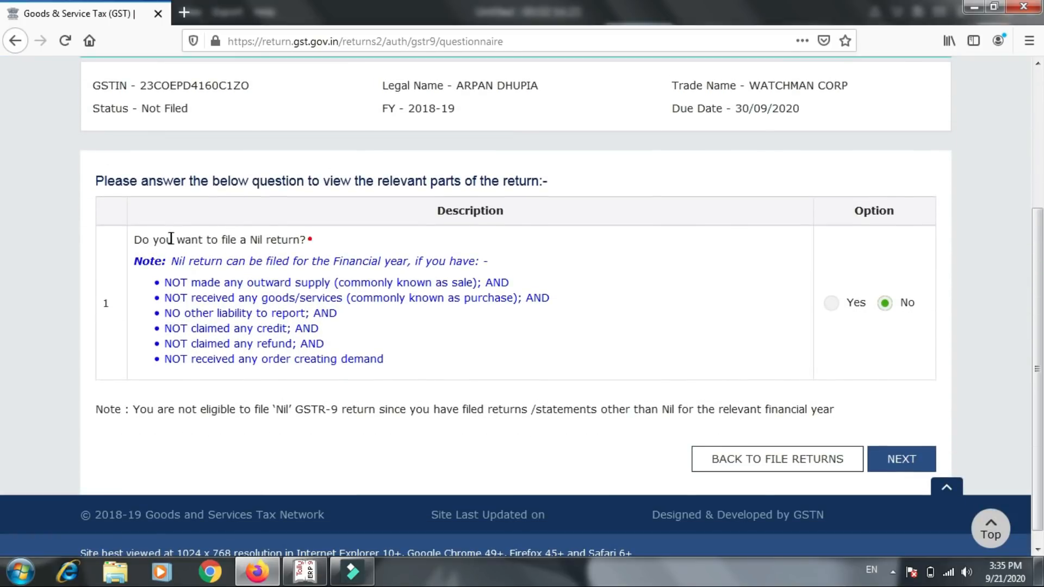
pyautogui.moveTo(197, 239); pyautogui.dragTo(312, 244)
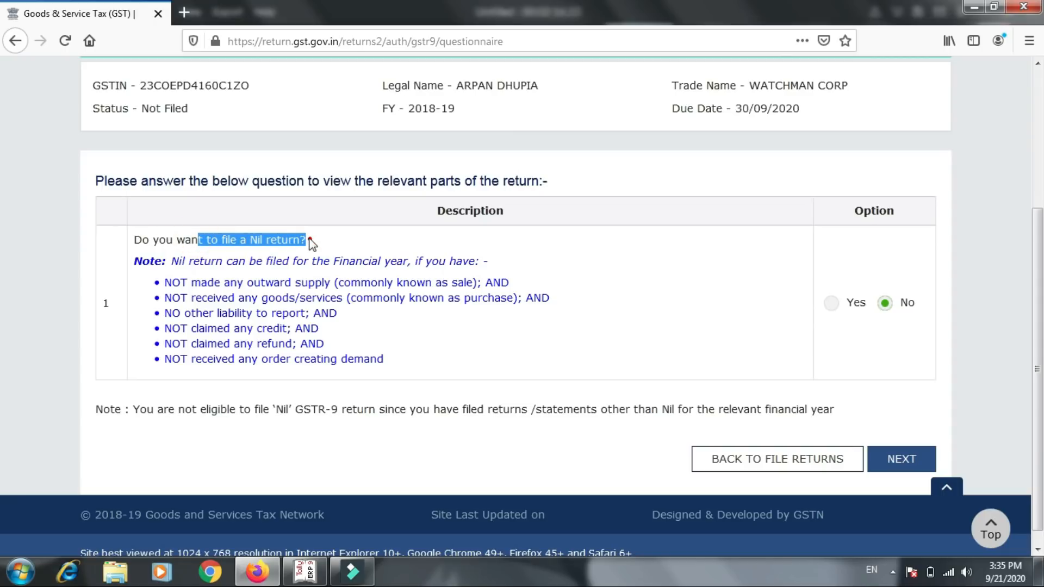
pyautogui.click(367, 243)
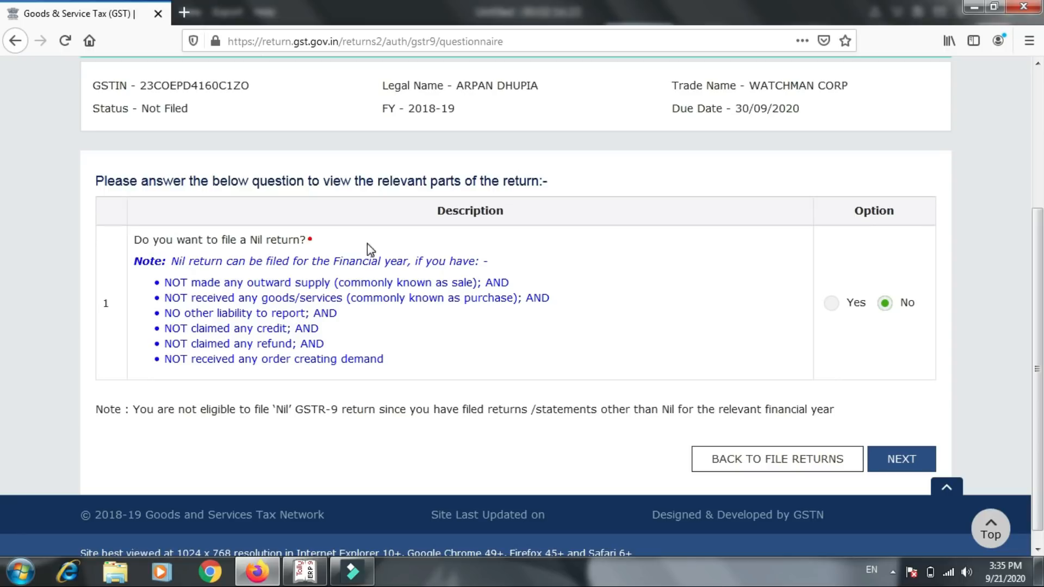
pyautogui.click(899, 462)
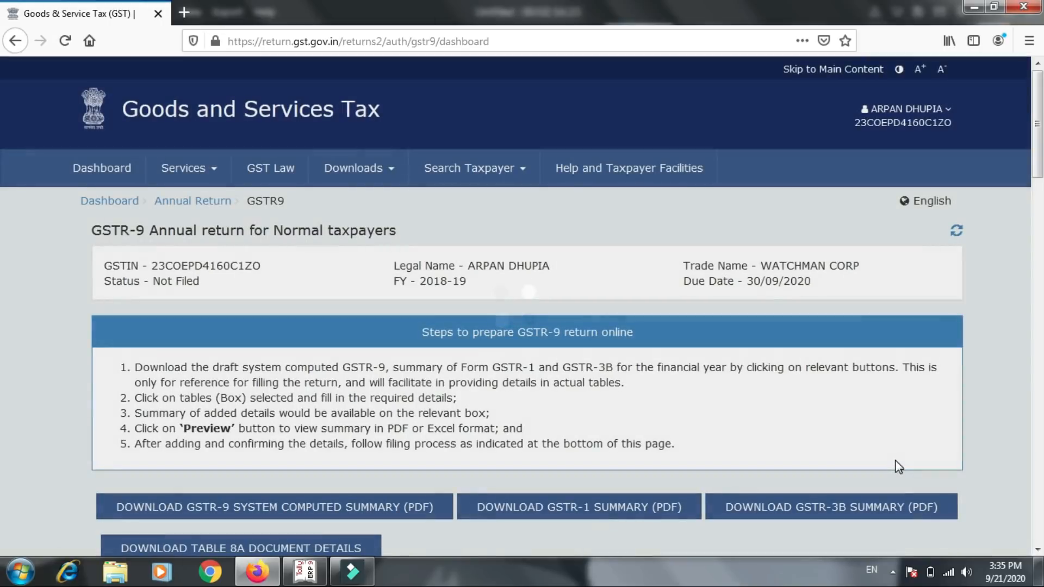
# - Download the GSTR-9 system computed summary as a PDF, choosing to open it in Firefox
pyautogui.scroll(-6, 895, 462)
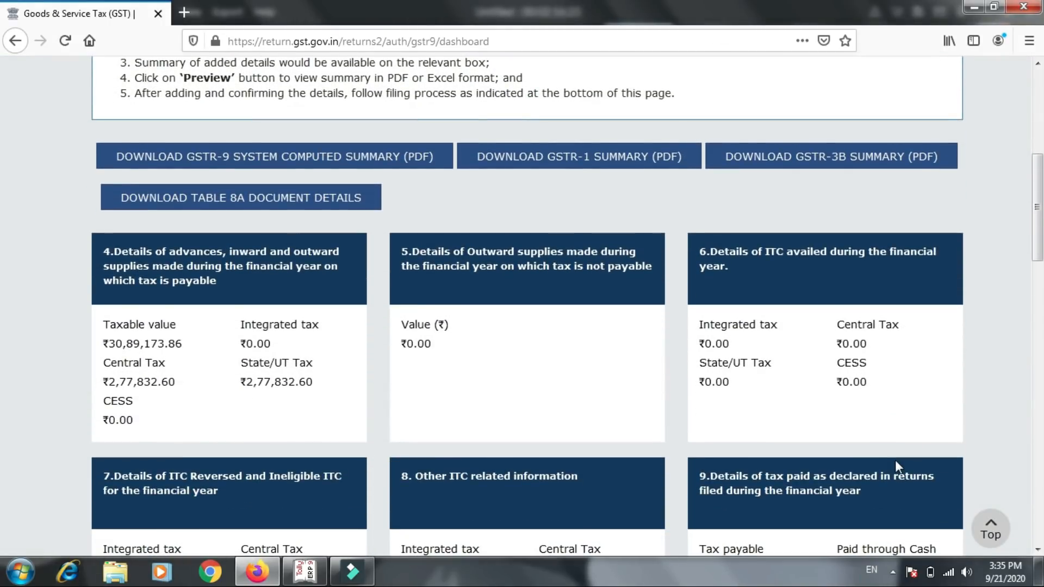
pyautogui.scroll(6, 895, 460)
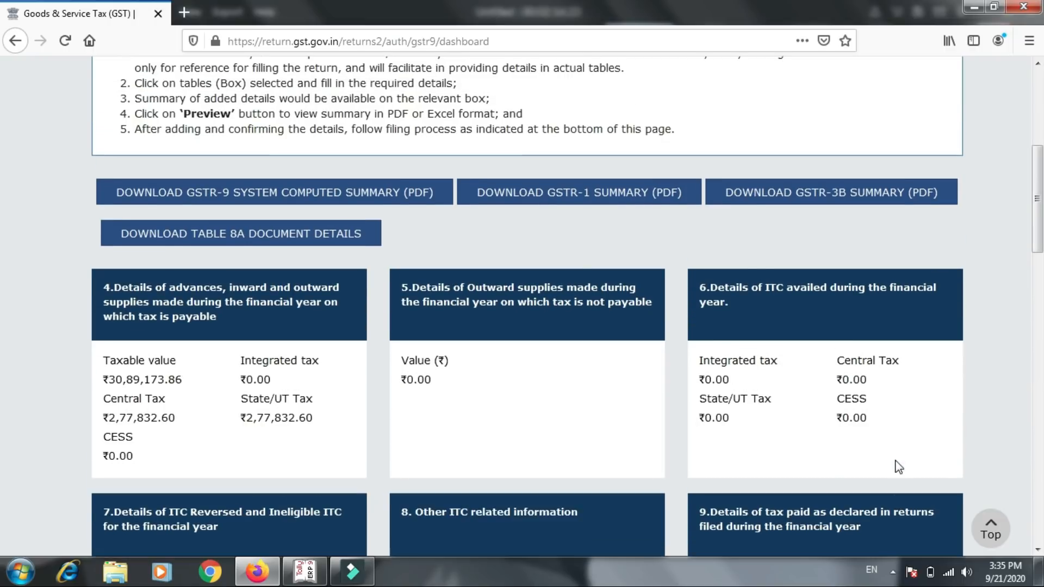
pyautogui.scroll(-2, 898, 466)
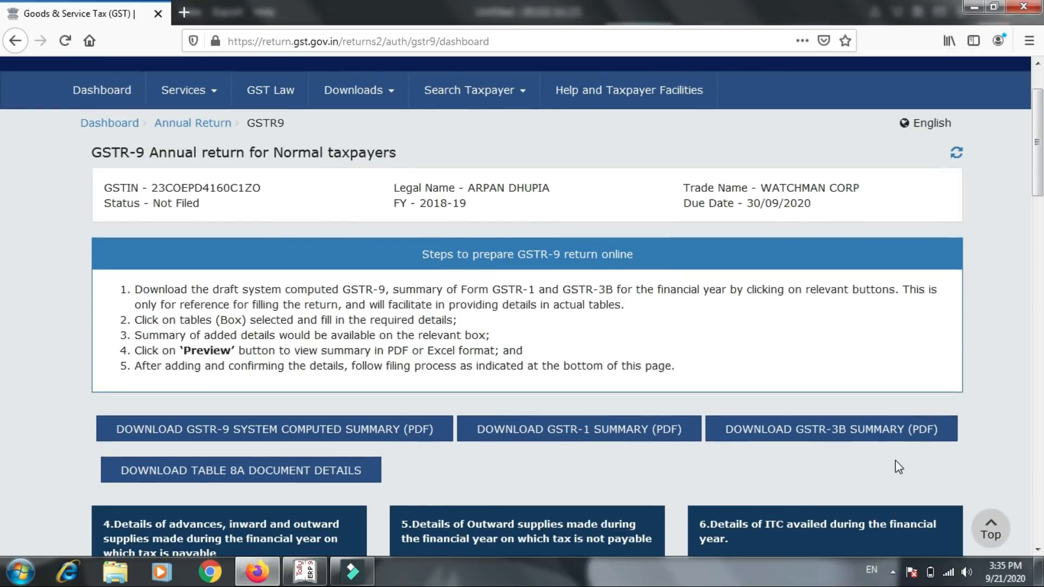
pyautogui.scroll(-2, 898, 466)
pyautogui.scroll(-4, 896, 461)
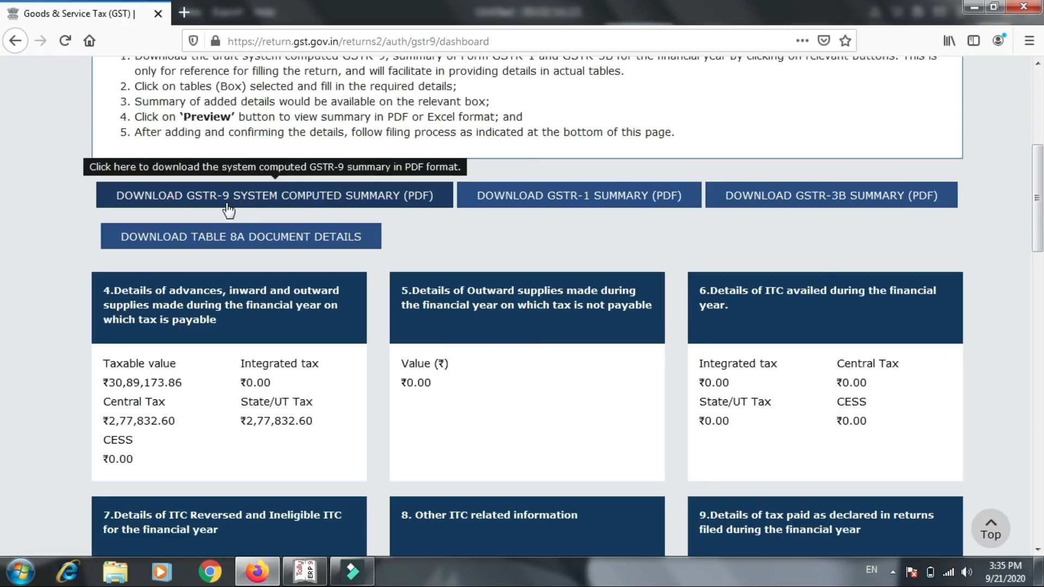
pyautogui.click(317, 205)
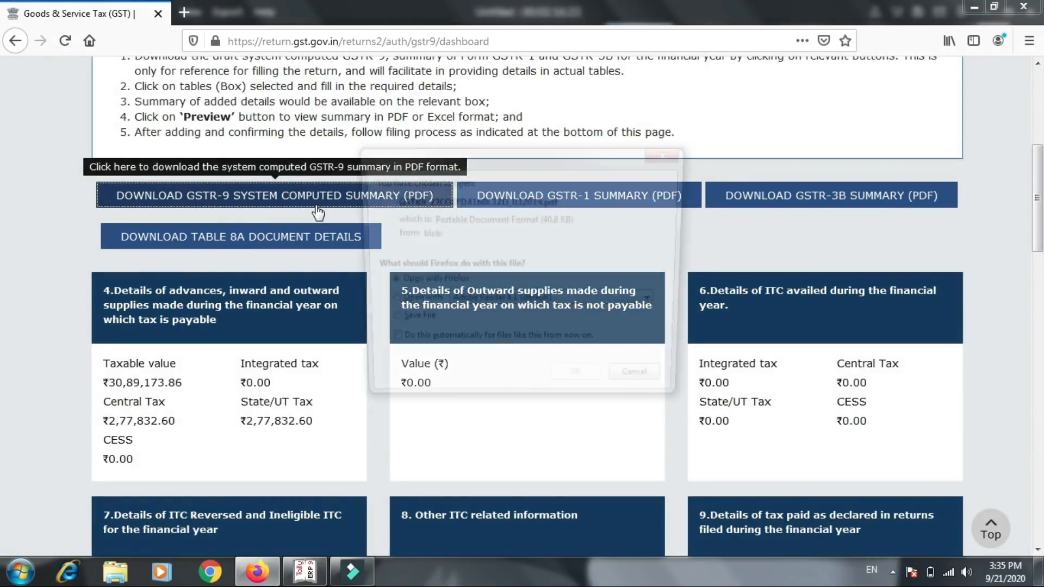
pyautogui.click(561, 383)
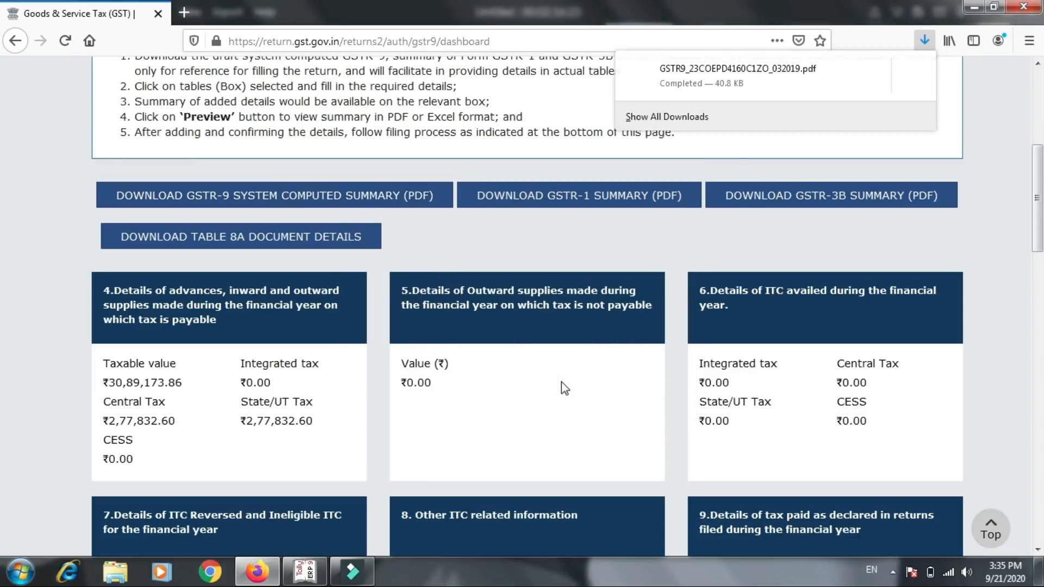
# - Open the downloaded GSTR-9 summary PDF and review its supply, ITC and tax-paid tables across all four pages
pyautogui.click(698, 68)
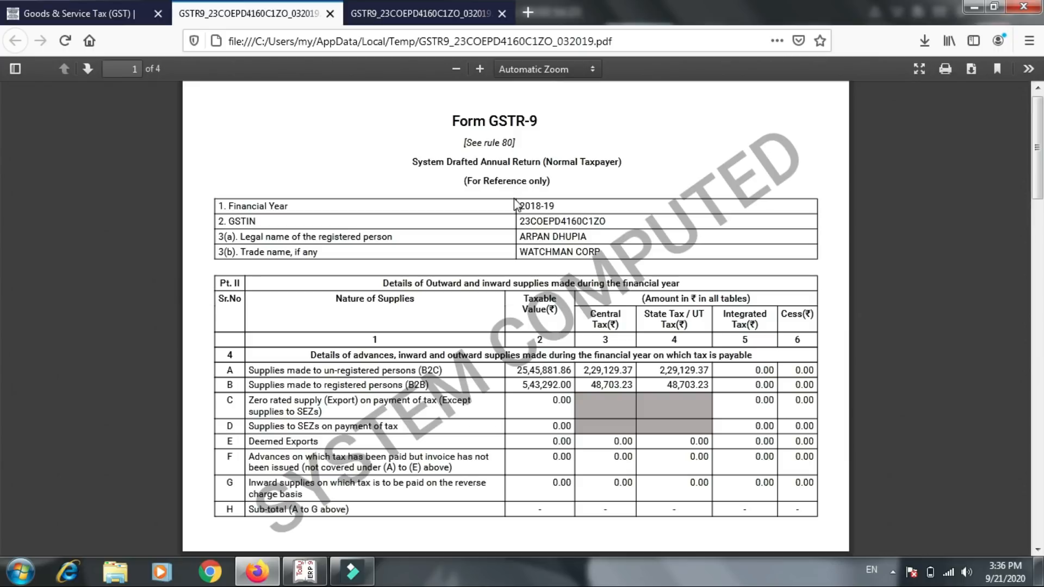
pyautogui.scroll(-15, 515, 203)
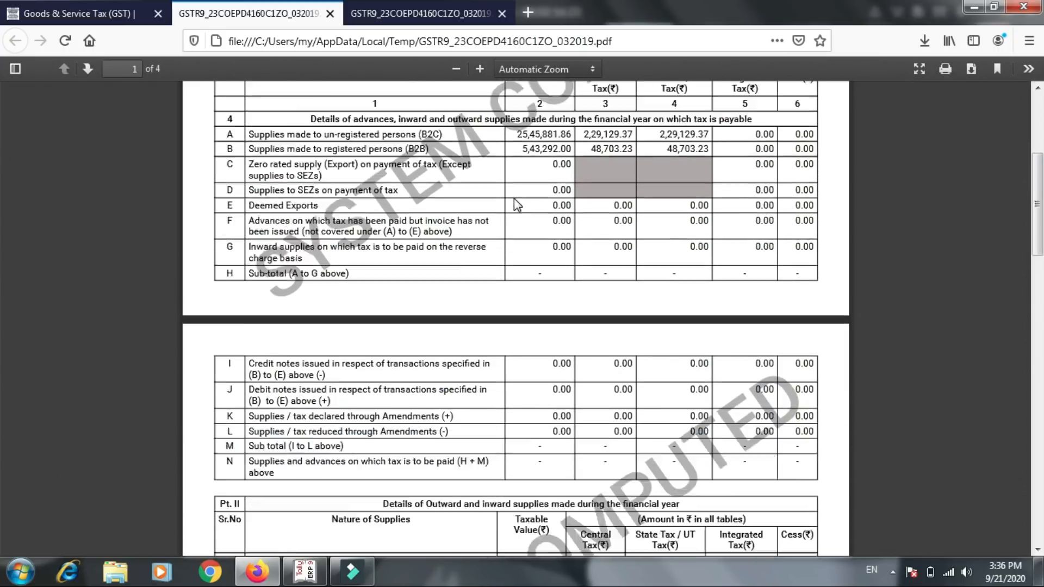
pyautogui.scroll(-10, 514, 198)
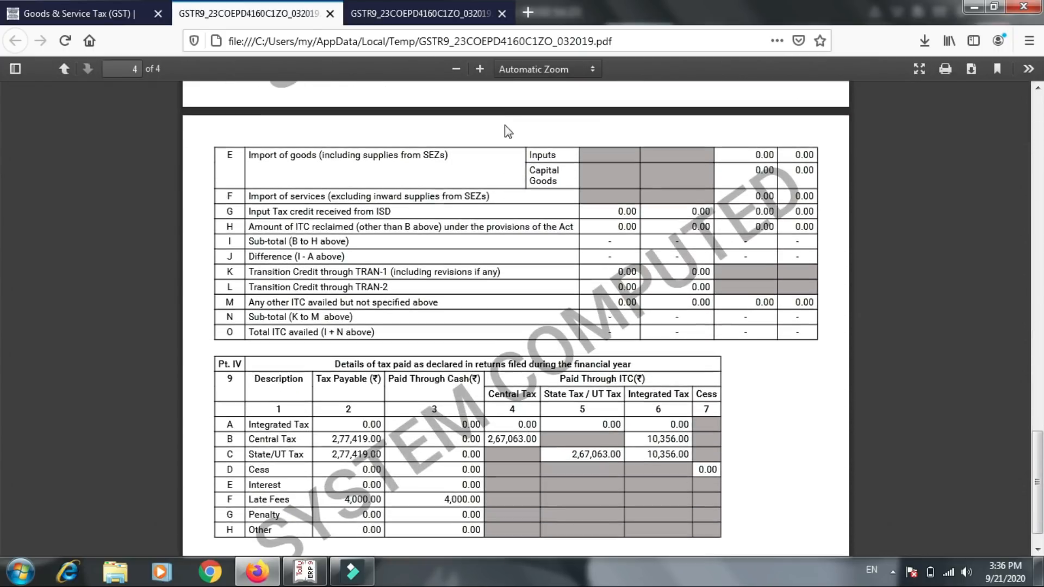
pyautogui.scroll(2, 504, 125)
pyautogui.scroll(20, 433, 60)
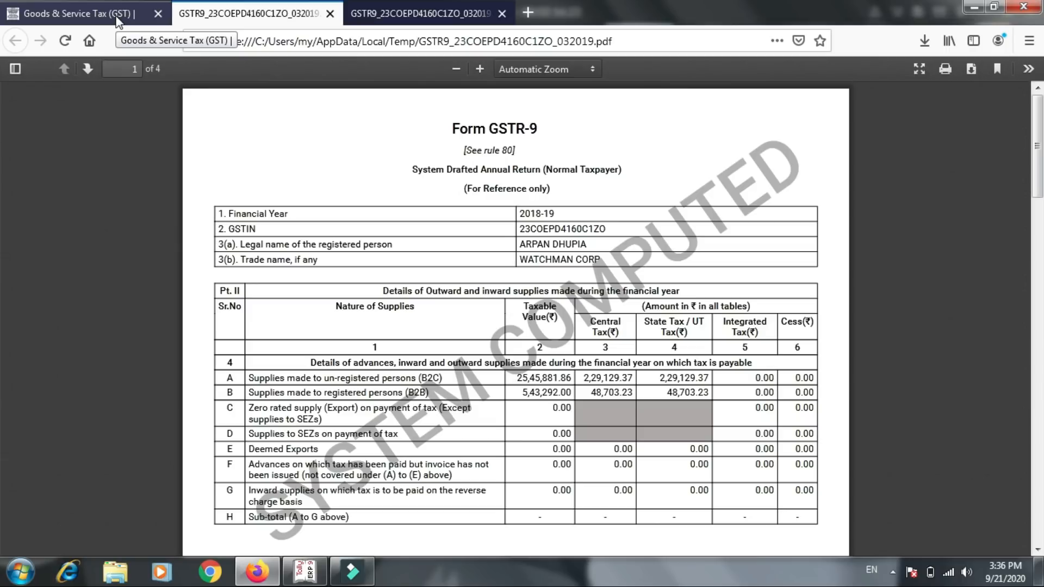
# - Return to the GSTR-9 dashboard and open table 4, the inward and outward supplies on which tax is payable, down to its totals
pyautogui.click(117, 18)
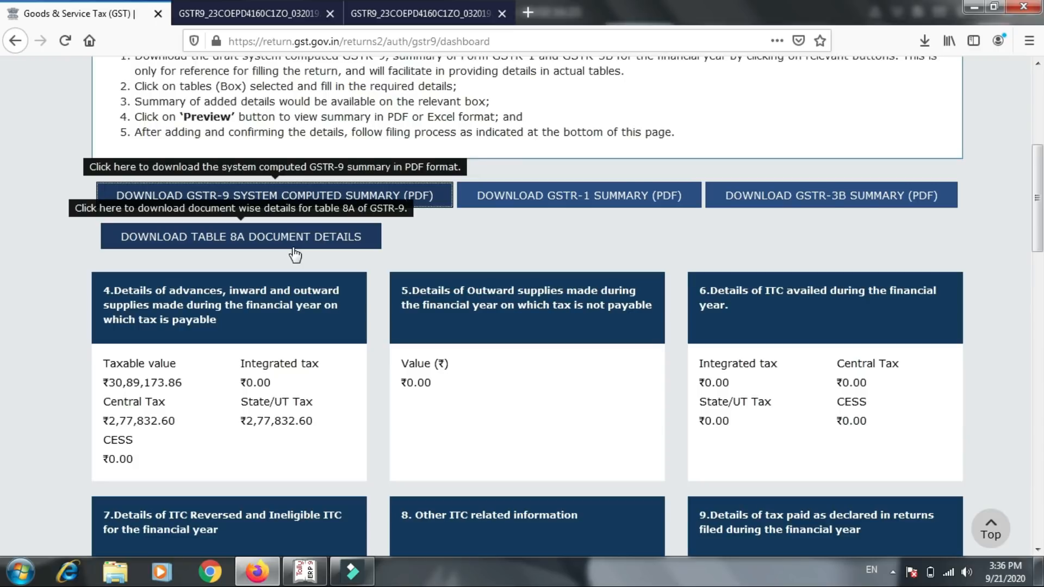
pyautogui.click(235, 331)
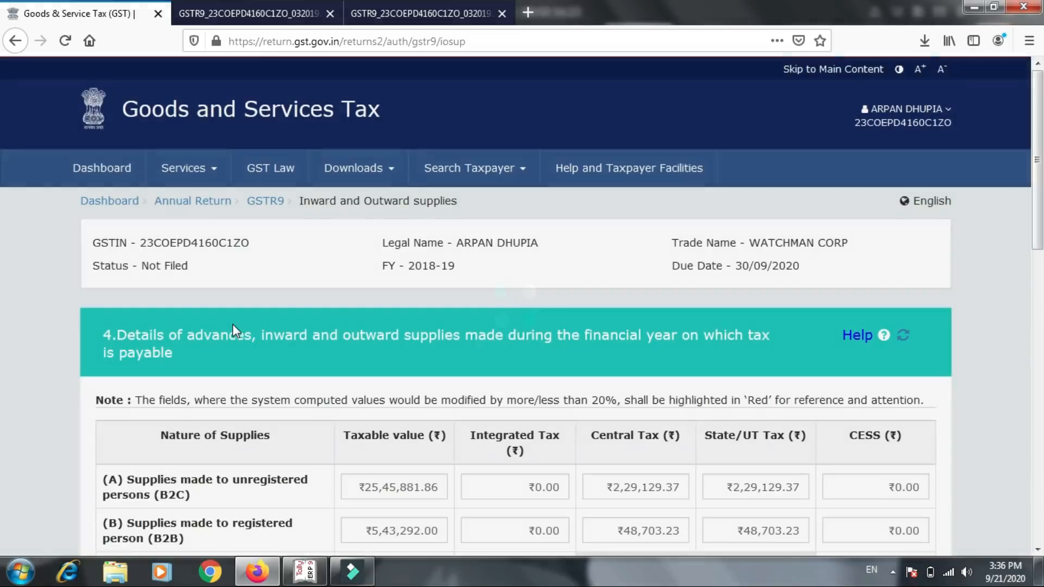
pyautogui.scroll(-4, 232, 324)
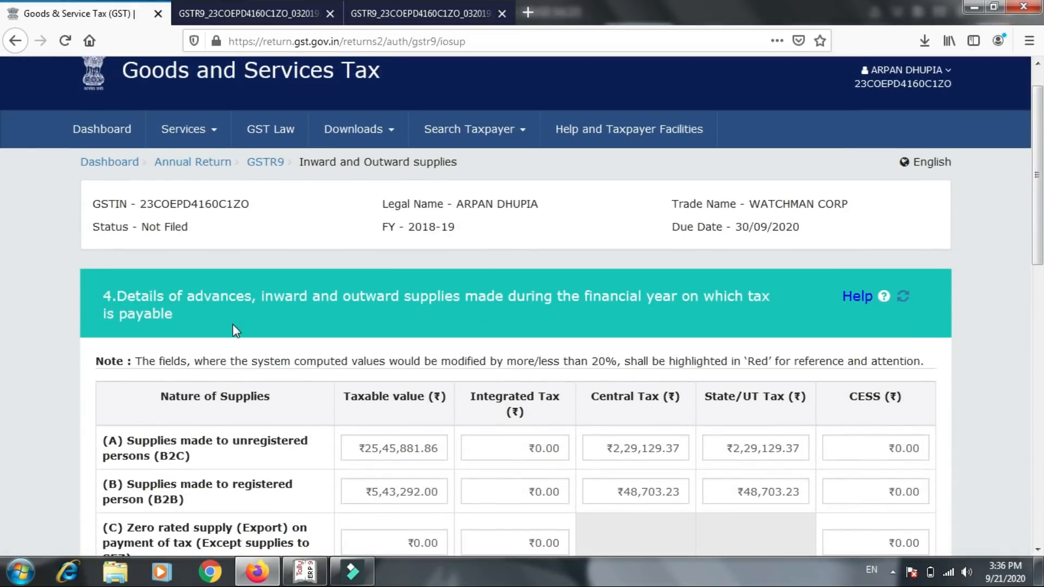
pyautogui.scroll(-3, 233, 325)
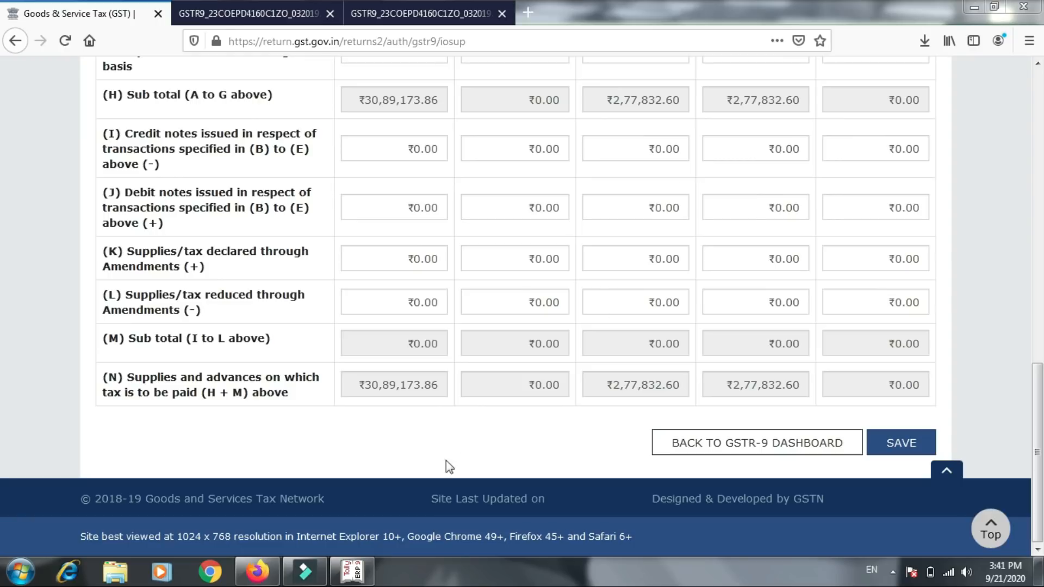
# - Switch to Tally.ERP 9 and open the GSTR-1 report from the statutory GST reports
pyautogui.click(355, 570)
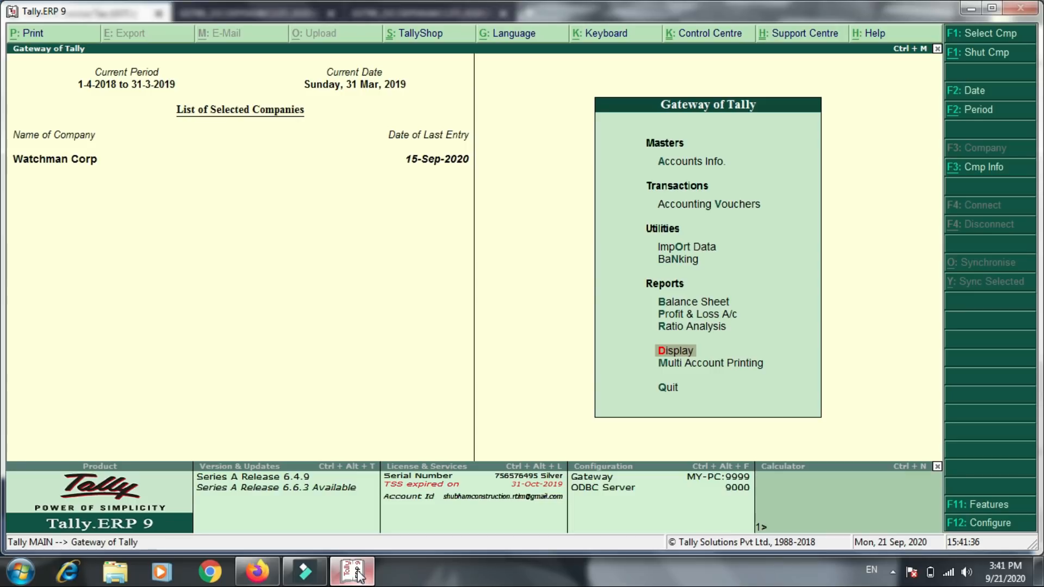
pyautogui.press('Up')
pyautogui.press('Down')
pyautogui.press('Return')
pyautogui.press('Down')
pyautogui.press('Down')
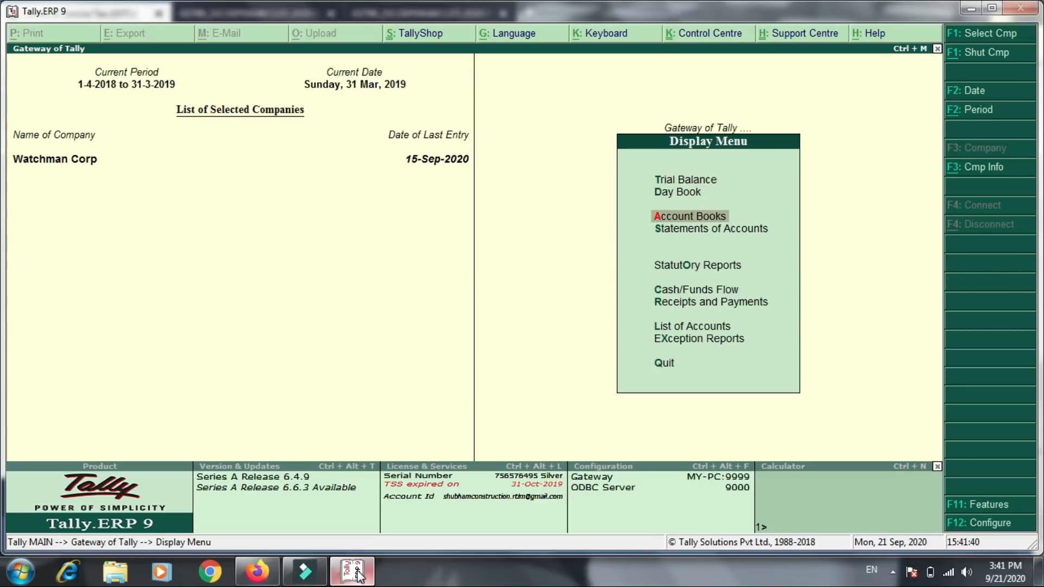
pyautogui.press('Down')
pyautogui.press('Down')
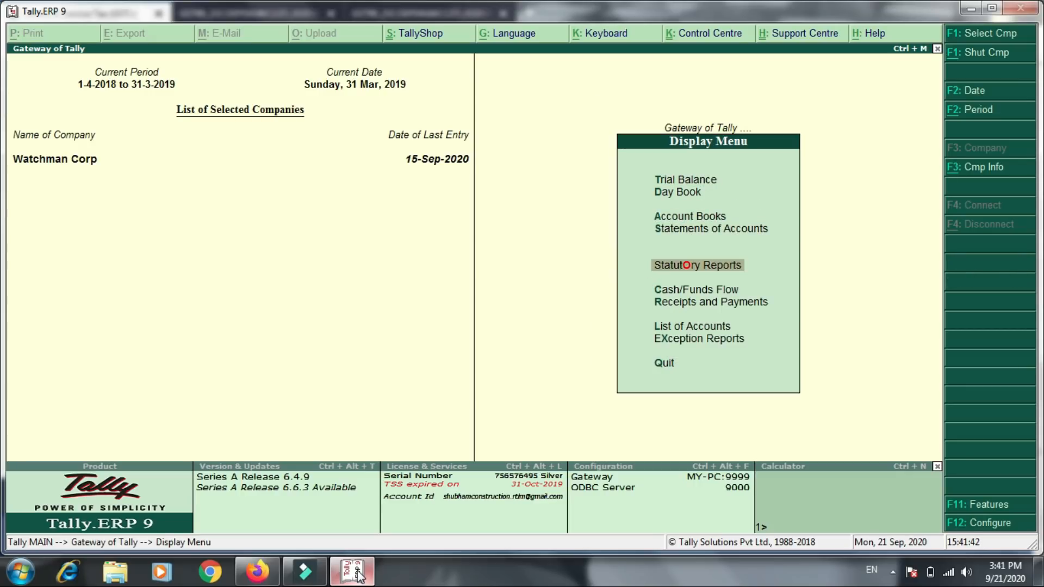
pyautogui.press('Return')
pyautogui.press('Return')
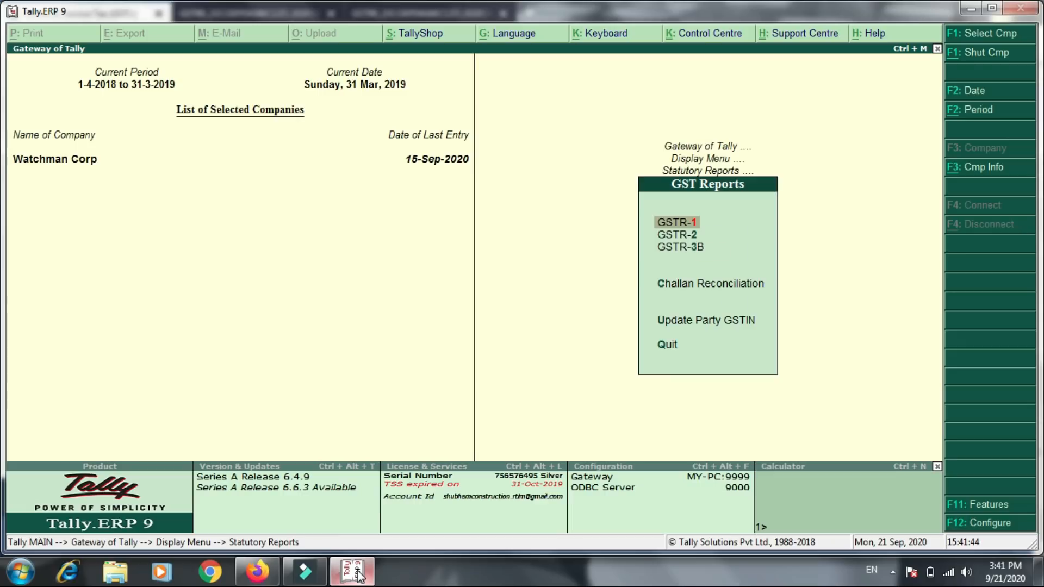
pyautogui.press('Return')
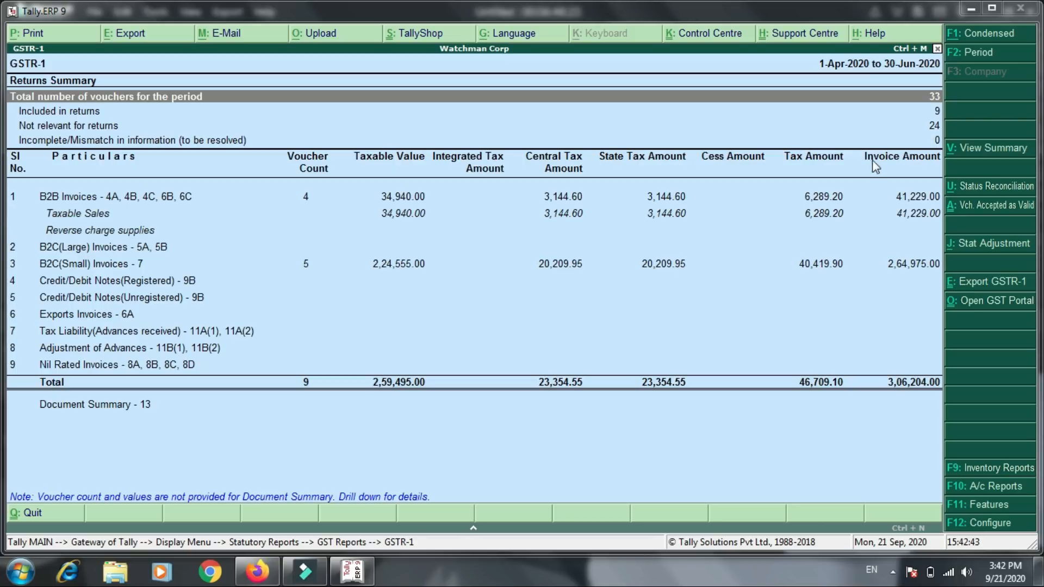
# - Set the GSTR-1 report period to 1-4-2018 through 31-3-2019
pyautogui.click(980, 56)
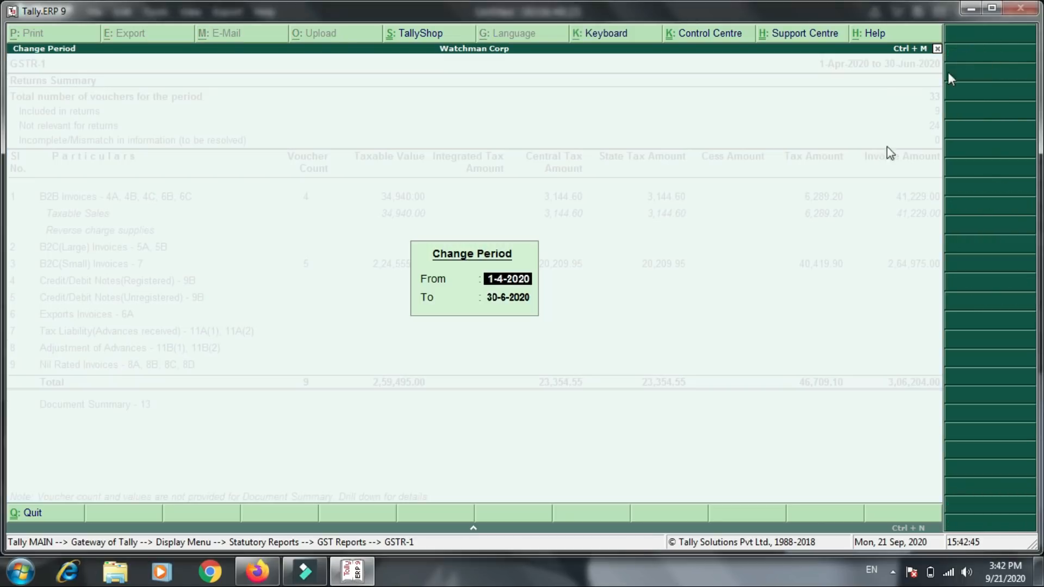
pyautogui.write('1.4.2018')
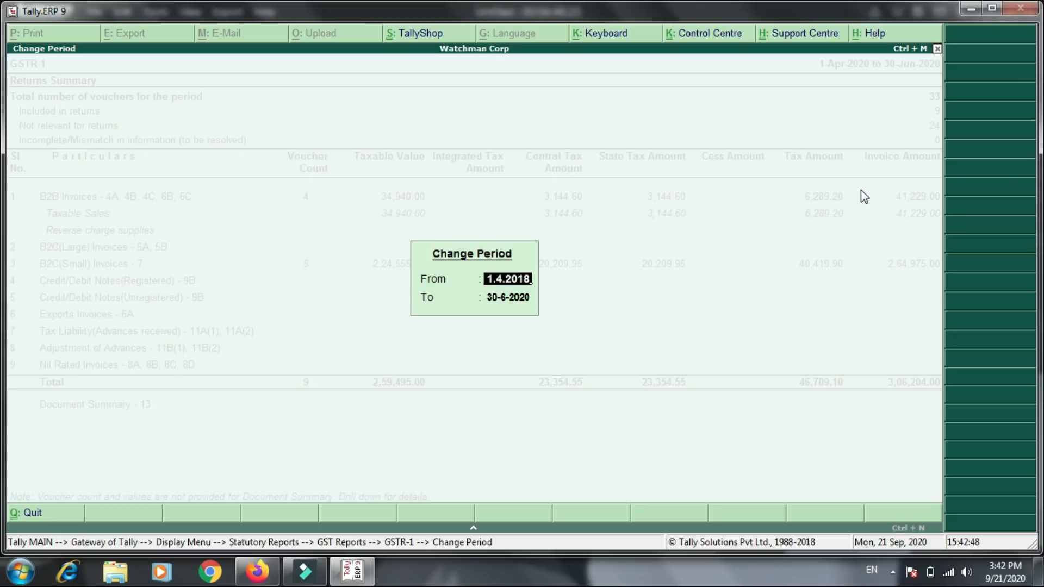
pyautogui.press('Return')
pyautogui.write('31.3.201')
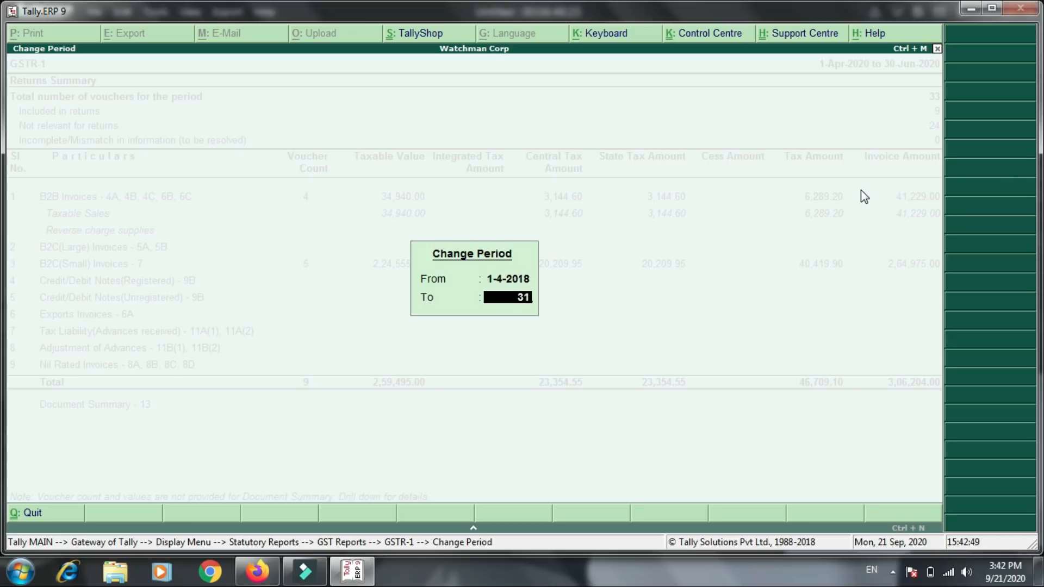
pyautogui.write('9')
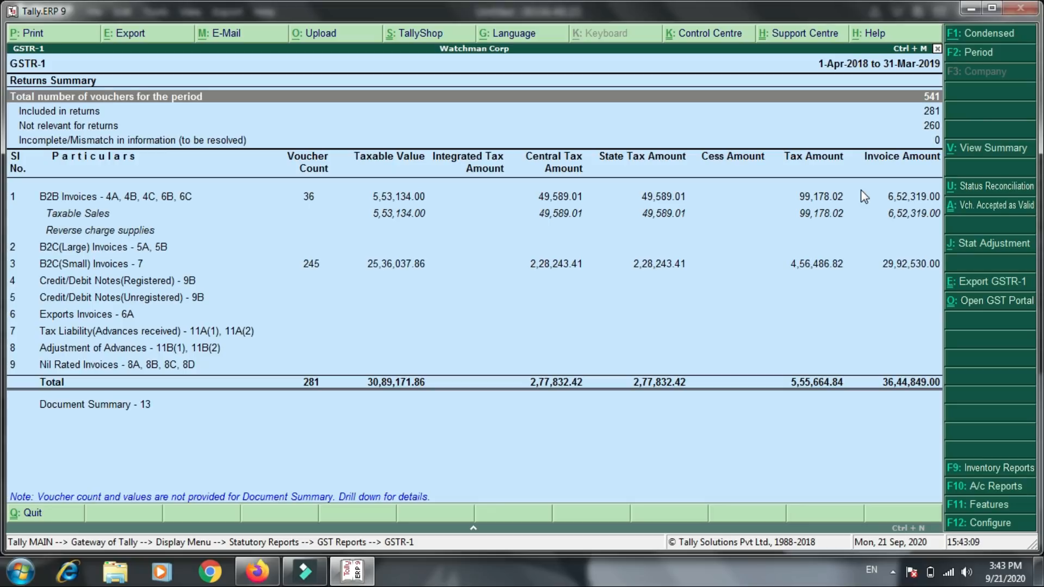
# - Compare the table 4 row N taxable value and tax totals on the GST portal with the GSTR-1 totals in Tally.ERP 9
pyautogui.hotkey('alt', 'Tab')
pyautogui.press('Tab')
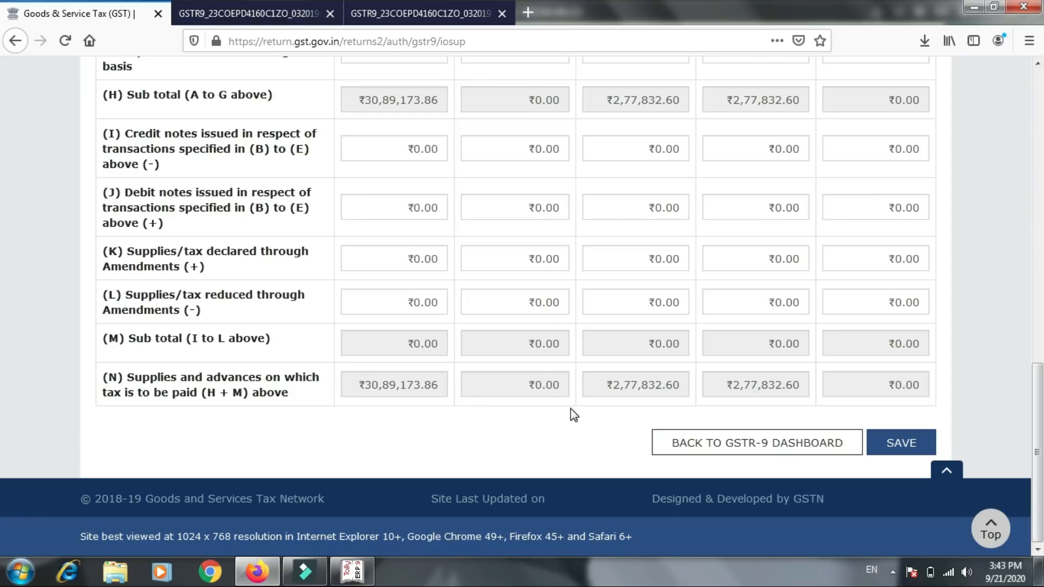
pyautogui.click(603, 384)
pyautogui.moveTo(604, 384); pyautogui.dragTo(703, 391)
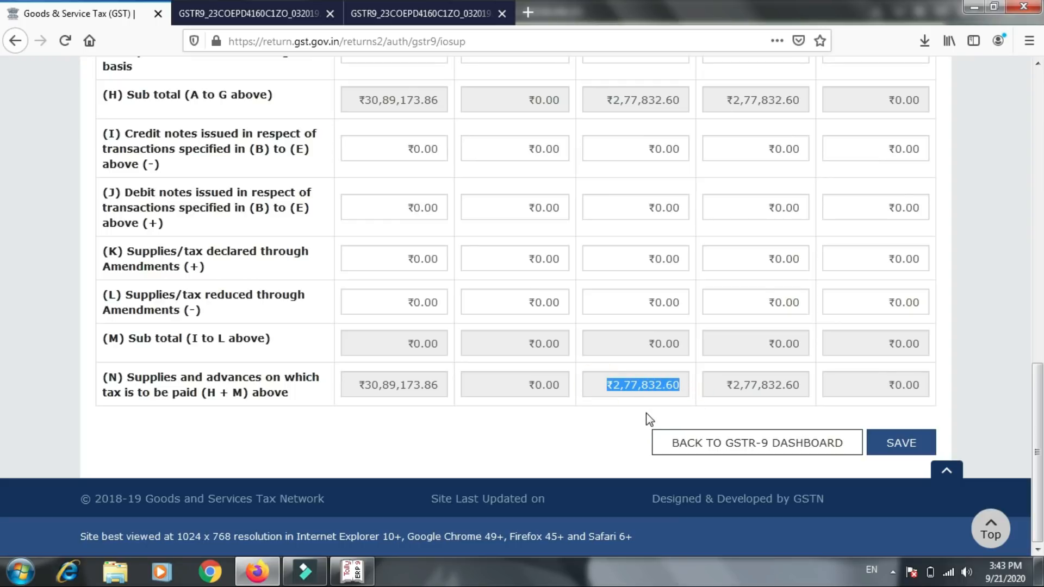
pyautogui.click(364, 578)
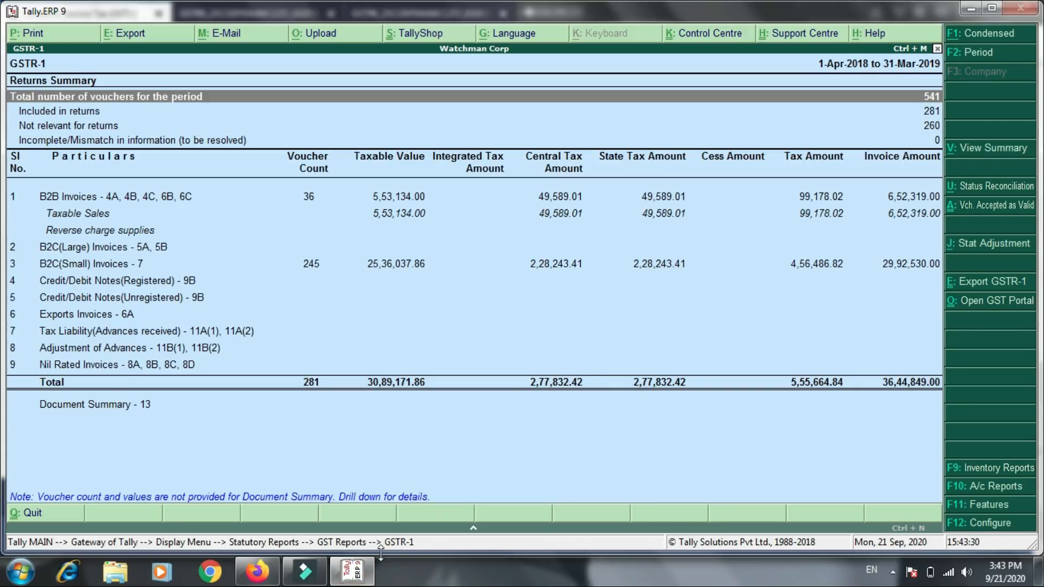
pyautogui.click(346, 577)
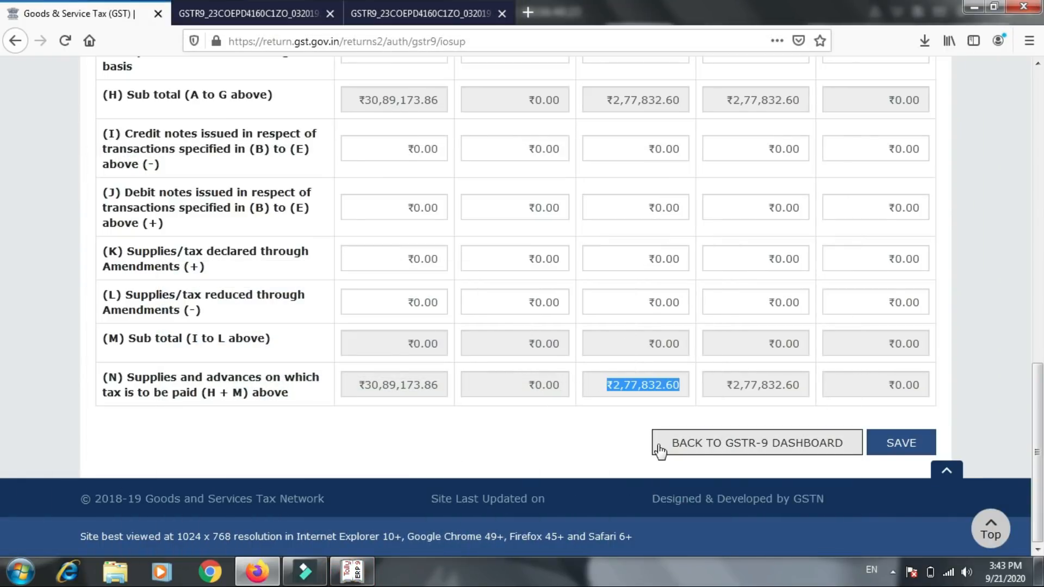
# - Save table 4, acknowledge the save request and return to the GSTR-9 dashboard
pyautogui.click(873, 442)
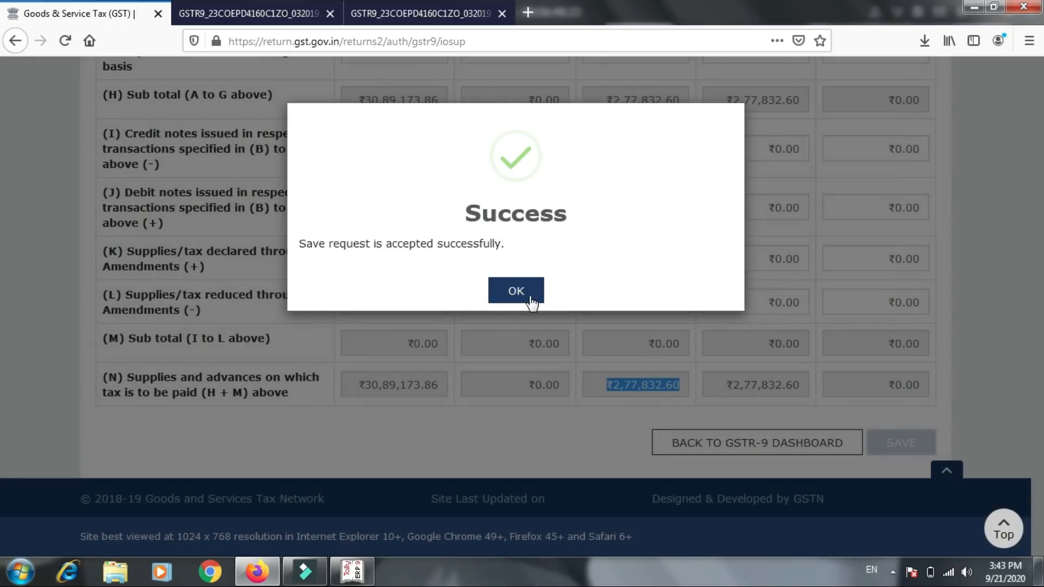
pyautogui.click(525, 294)
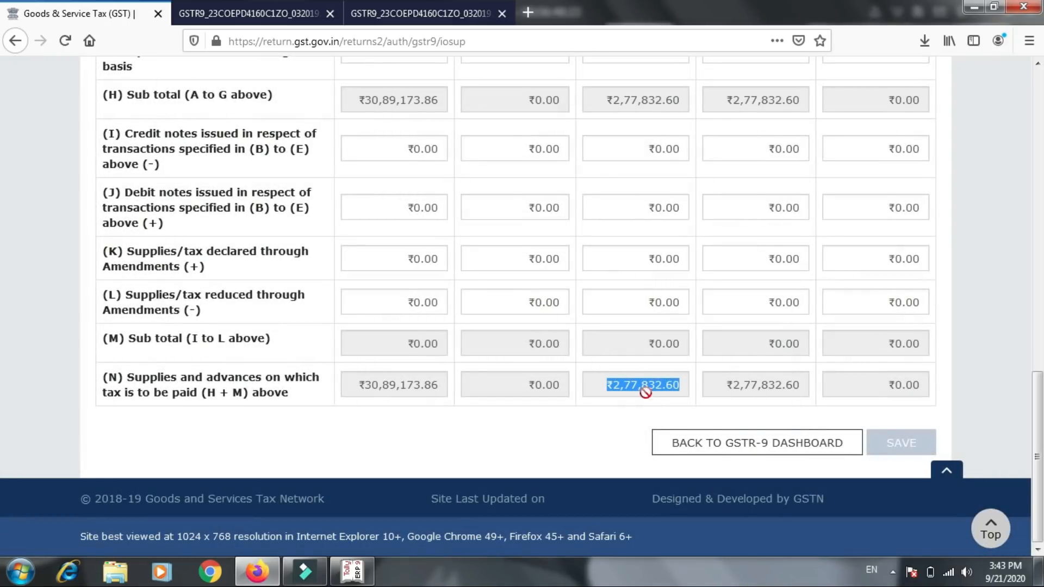
pyautogui.click(685, 441)
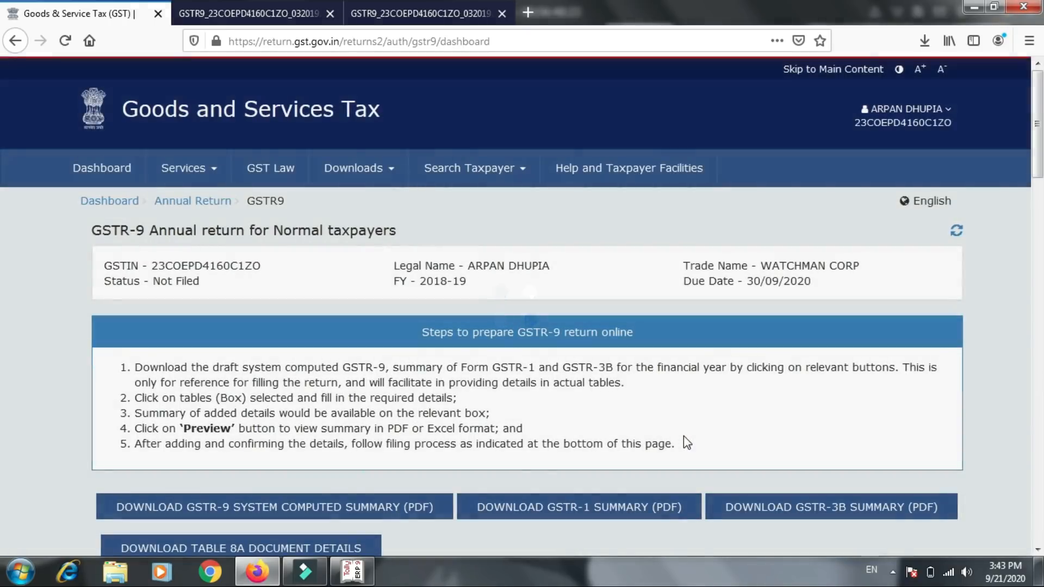
# - Open table 5, the outward supplies on which tax is not payable, review its supply rows and dismiss the low-battery notification
pyautogui.scroll(-6, 683, 436)
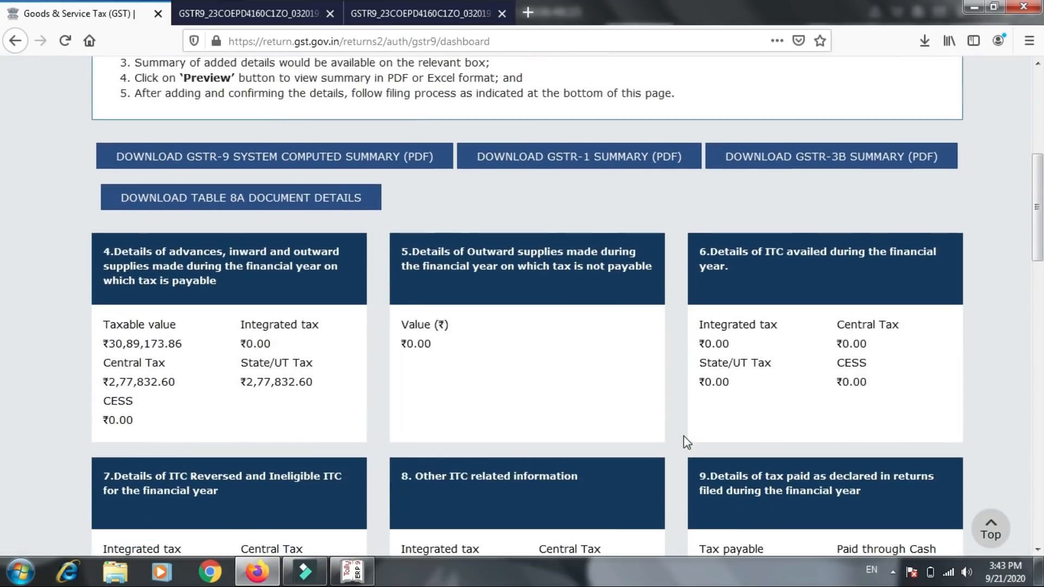
pyautogui.click(519, 301)
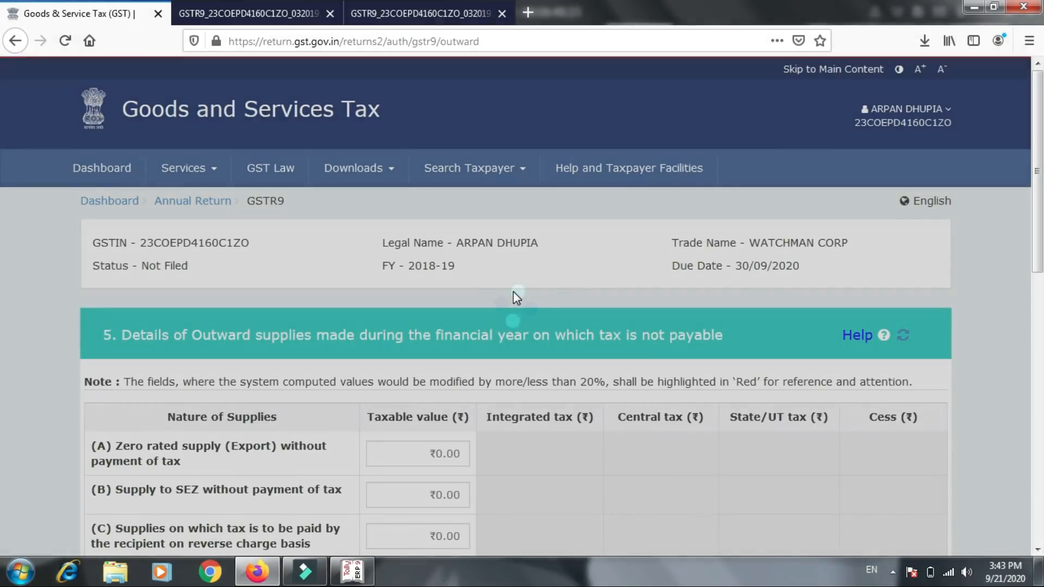
pyautogui.scroll(-2, 514, 294)
pyautogui.scroll(-3, 514, 292)
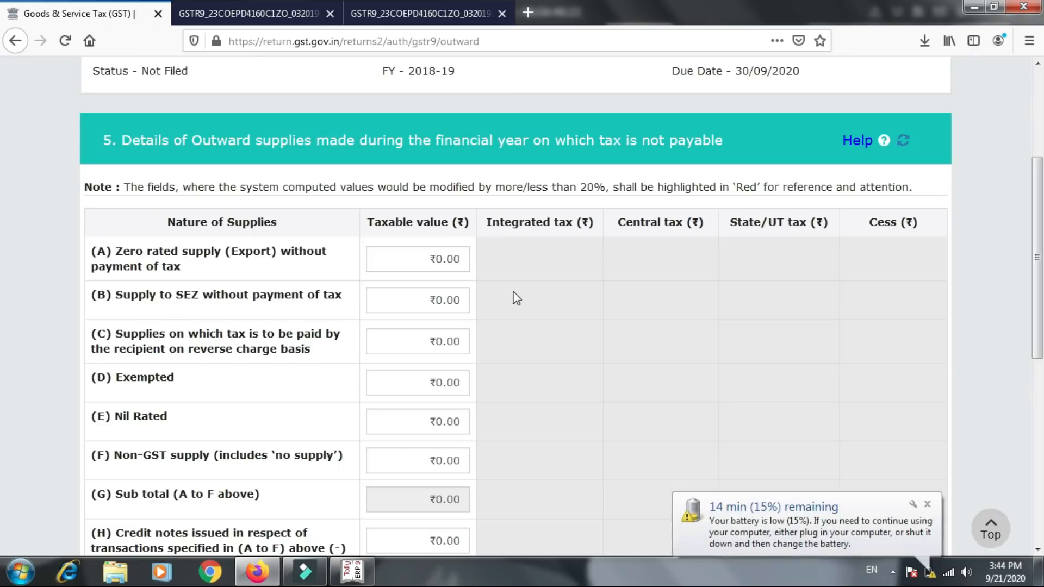
pyautogui.click(926, 505)
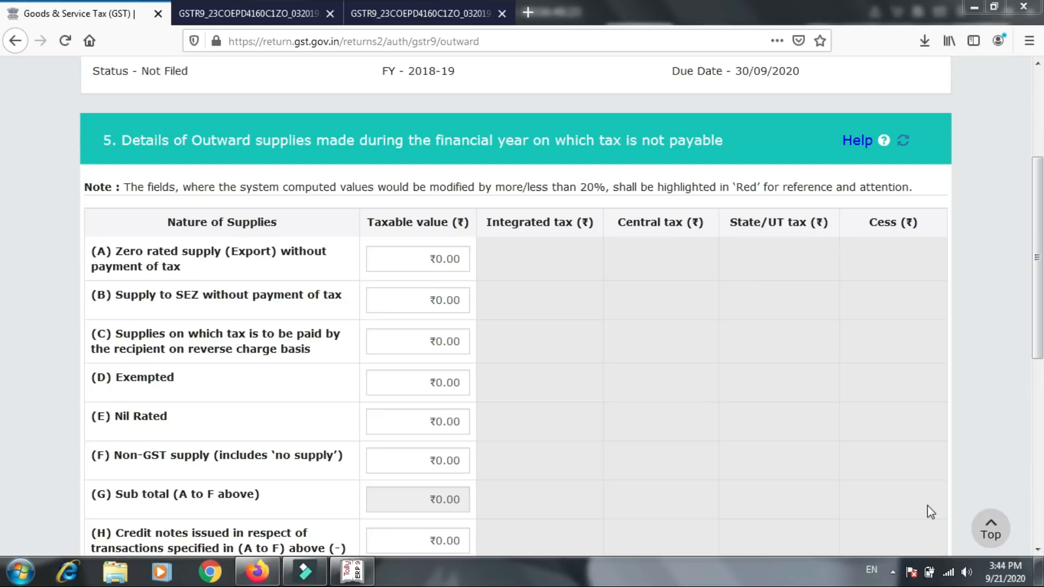
pyautogui.moveTo(1041, 304); pyautogui.dragTo(1042, 374)
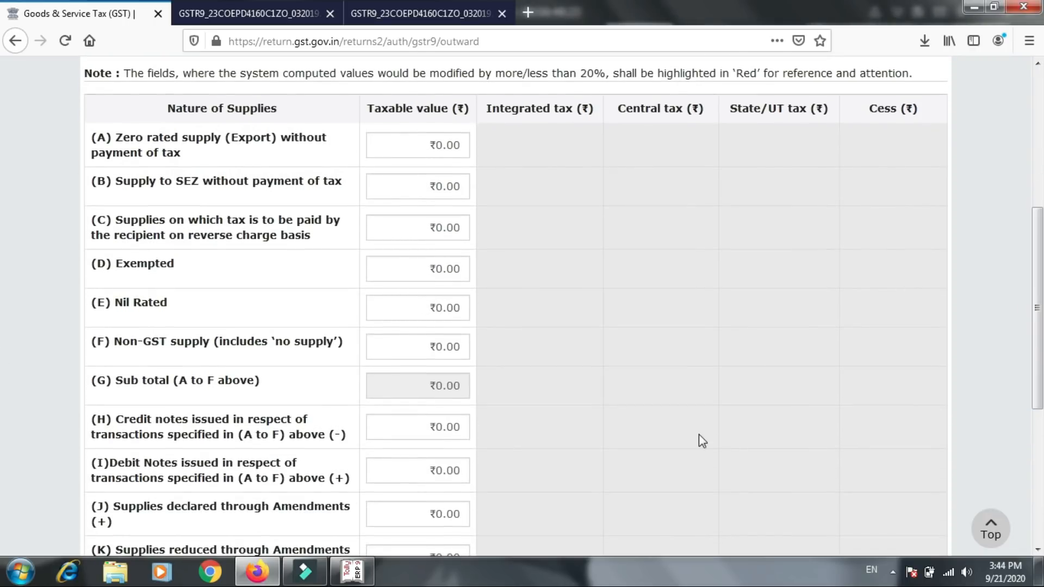
# - Check table 5 against the GSTR-1 report in Tally.ERP 9 and examine its remaining rows down to the total turnover
pyautogui.click(357, 567)
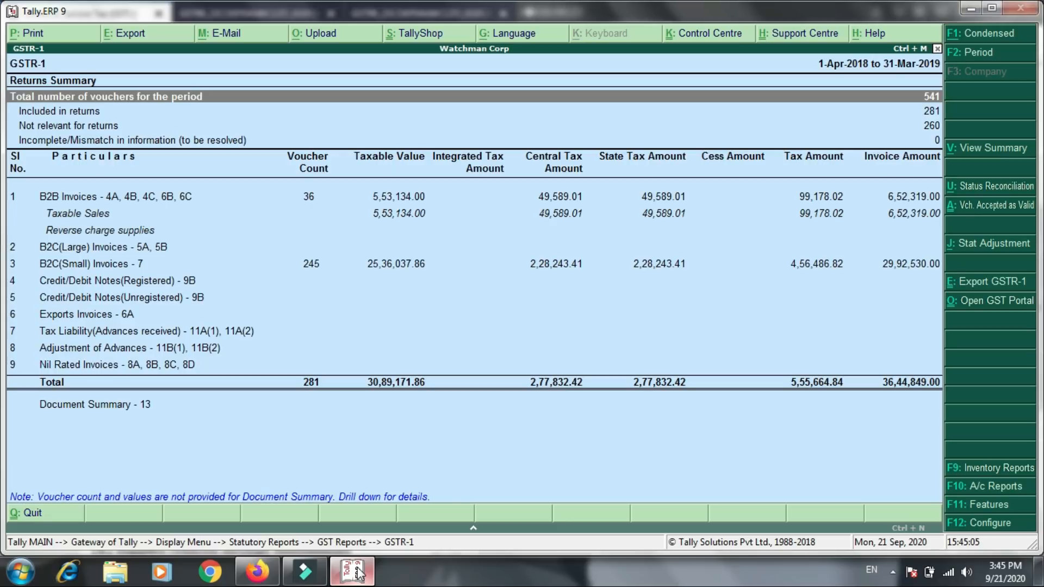
pyautogui.click(256, 570)
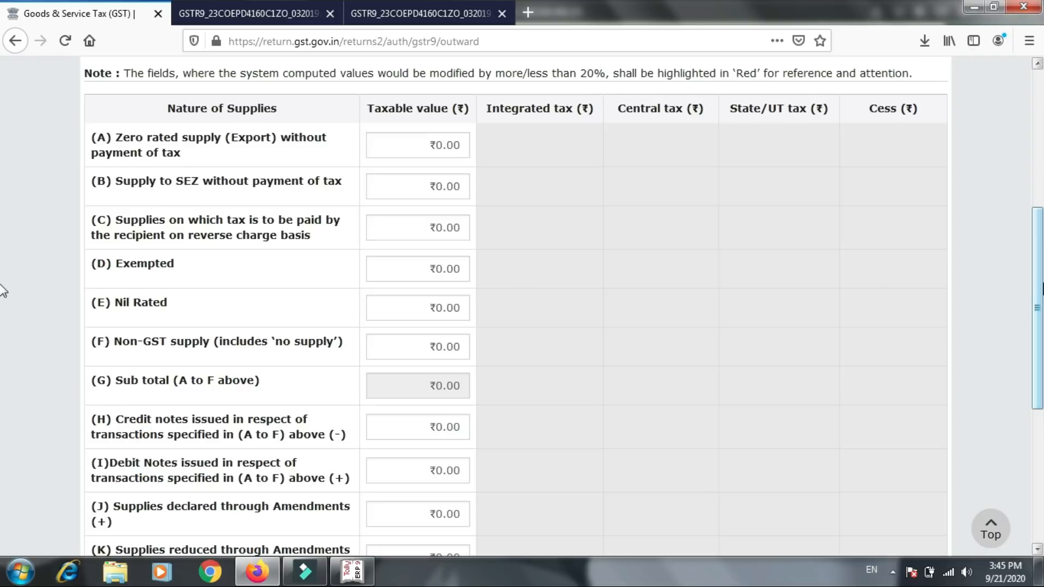
pyautogui.moveTo(1038, 288); pyautogui.dragTo(1038, 343)
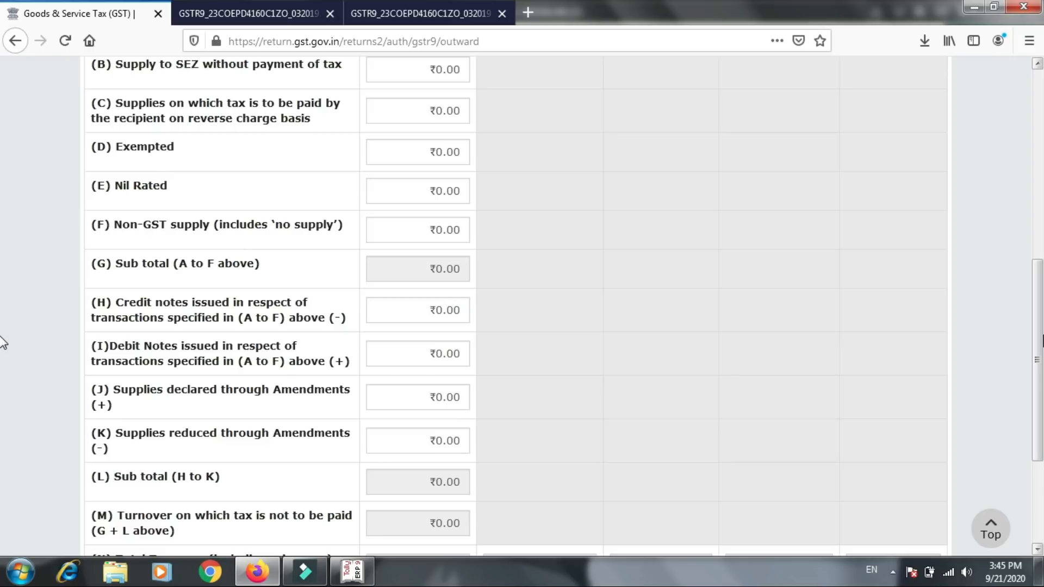
pyautogui.scroll(-3, 3, 342)
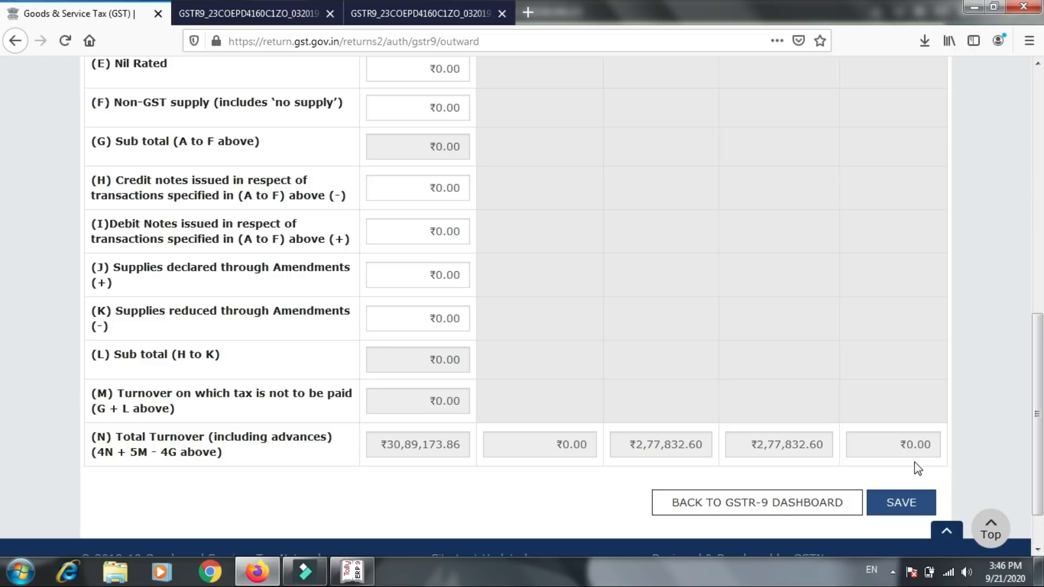
# - Switch to Tally.ERP 9, leave the GSTR-1 report and open the Profit & Loss A/c in detailed view
pyautogui.click(364, 575)
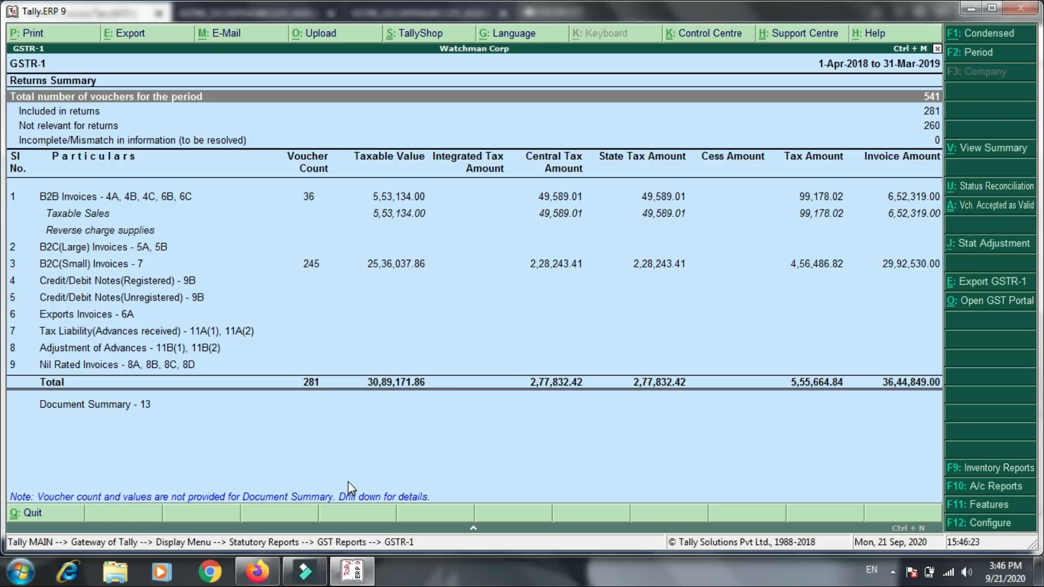
pyautogui.press('Escape')
pyautogui.press('Escape')
pyautogui.press('Escape')
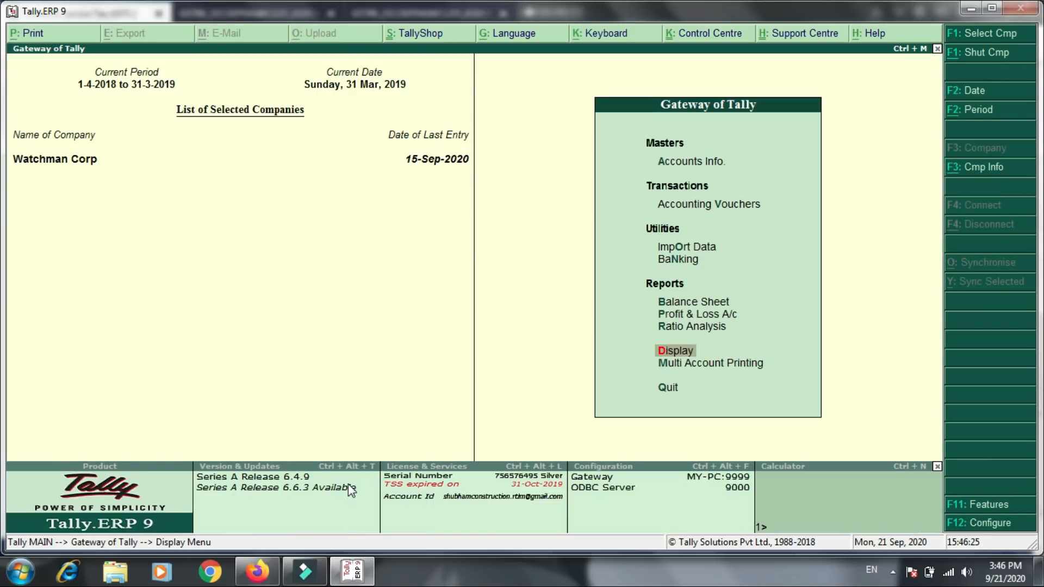
pyautogui.press('Up')
pyautogui.press('Up')
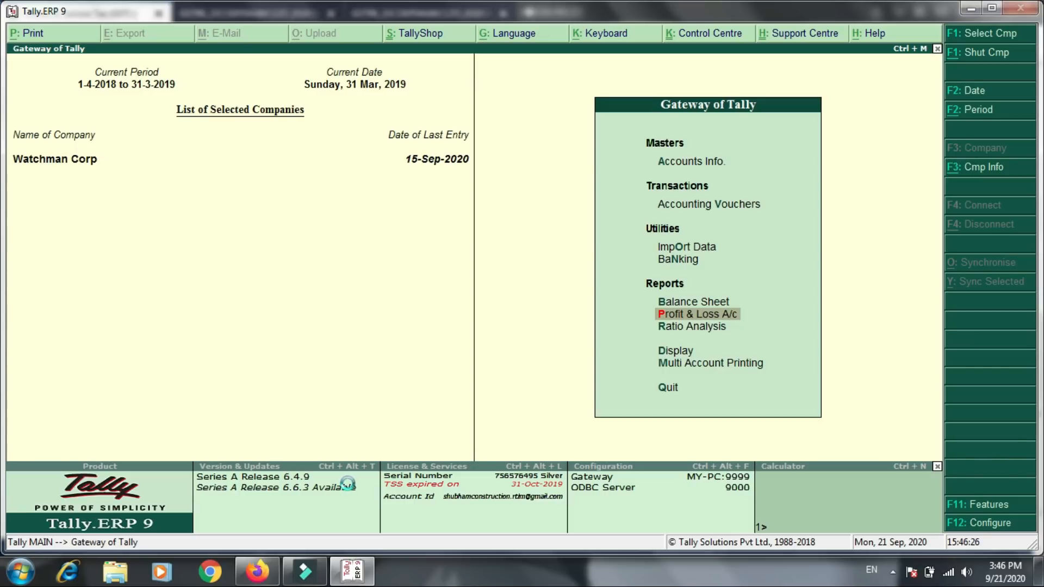
pyautogui.press('Return')
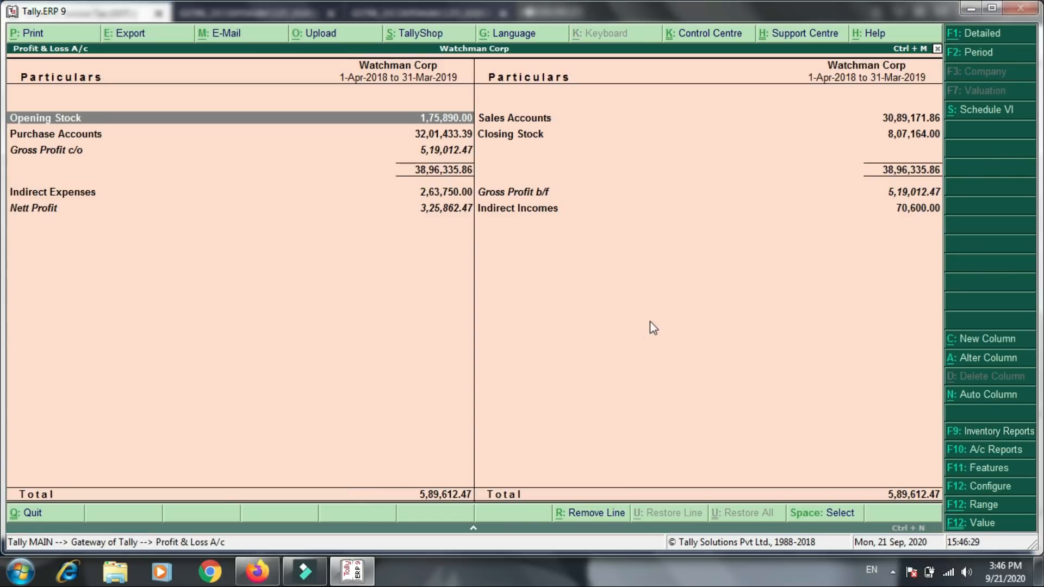
pyautogui.click(971, 38)
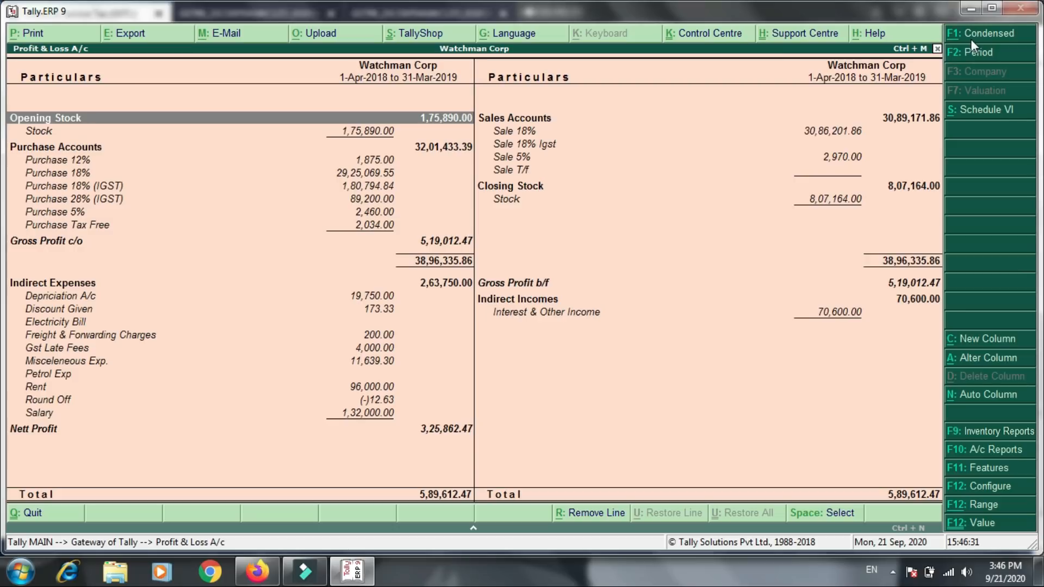
# - Set the Profit & Loss A/c period to 1-4-2018 through 31-3-2019 to check the sales accounts
pyautogui.click(947, 54)
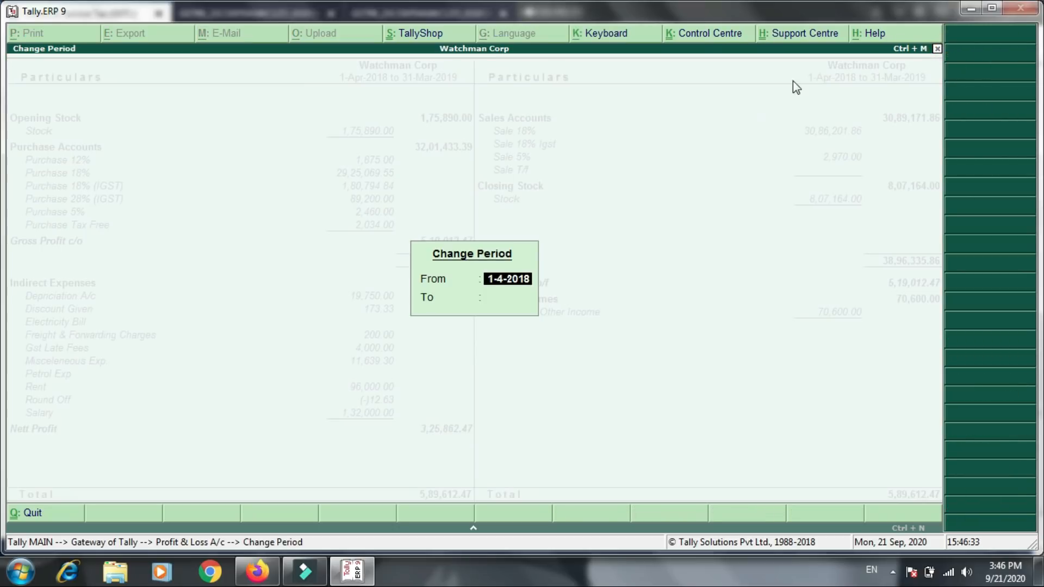
pyautogui.press('Return')
pyautogui.write('31.3')
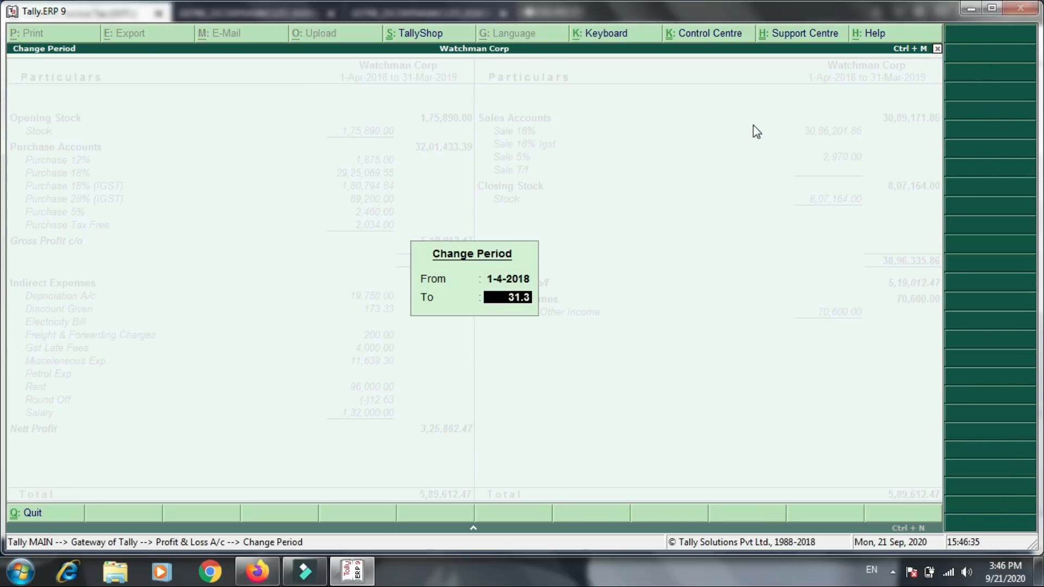
pyautogui.write('.2019')
pyautogui.press('Return')
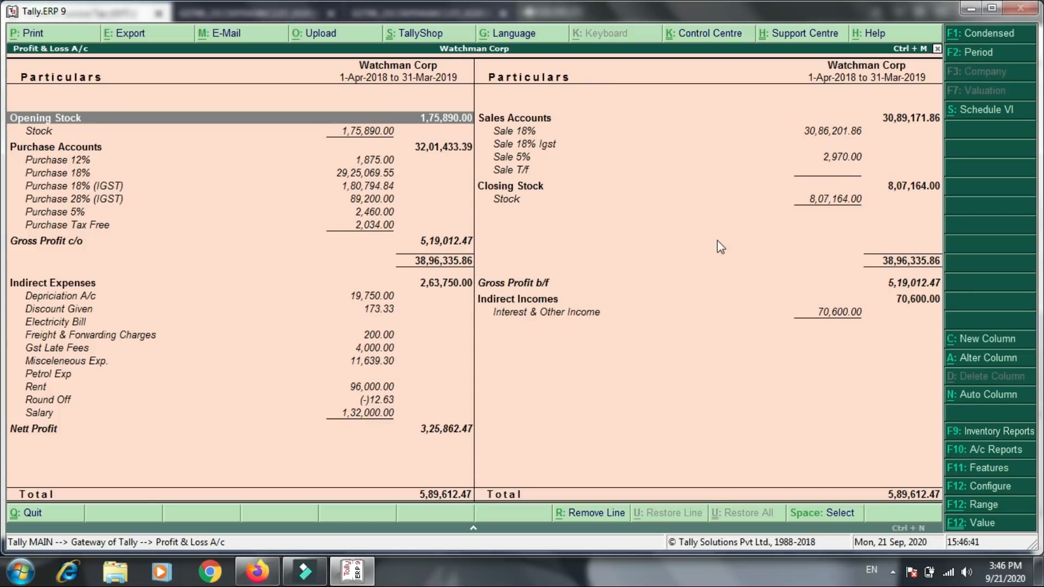
# - Switch back to Firefox, save table 5, acknowledge the save request and return to the GSTR-9 dashboard
pyautogui.click(268, 560)
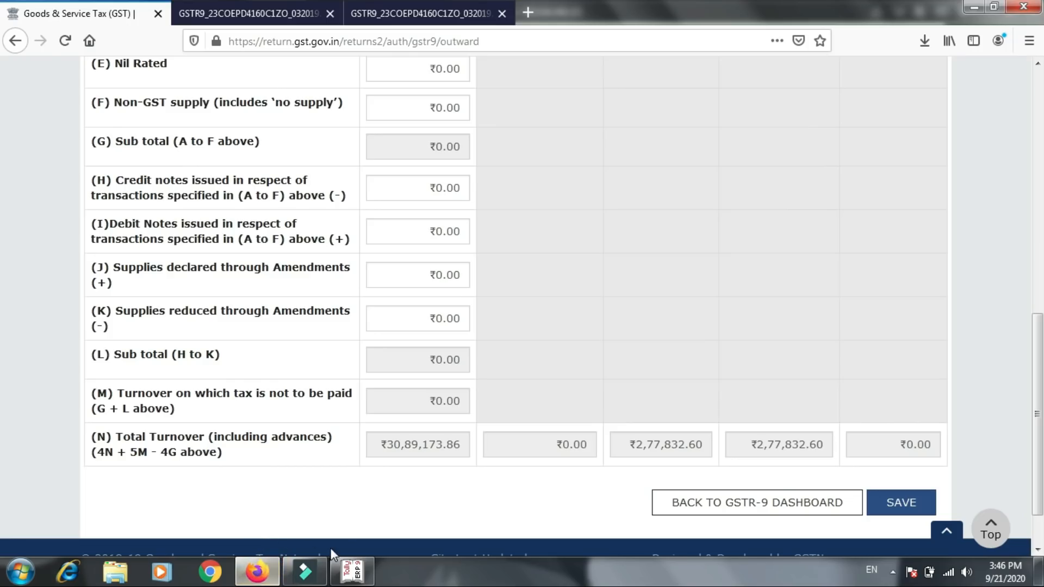
pyautogui.click(878, 504)
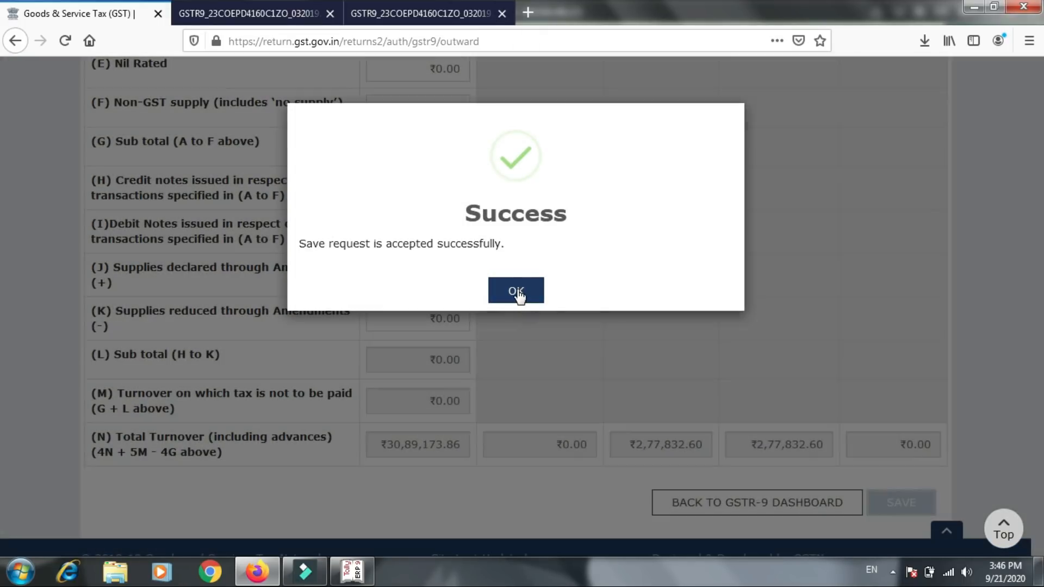
pyautogui.click(516, 291)
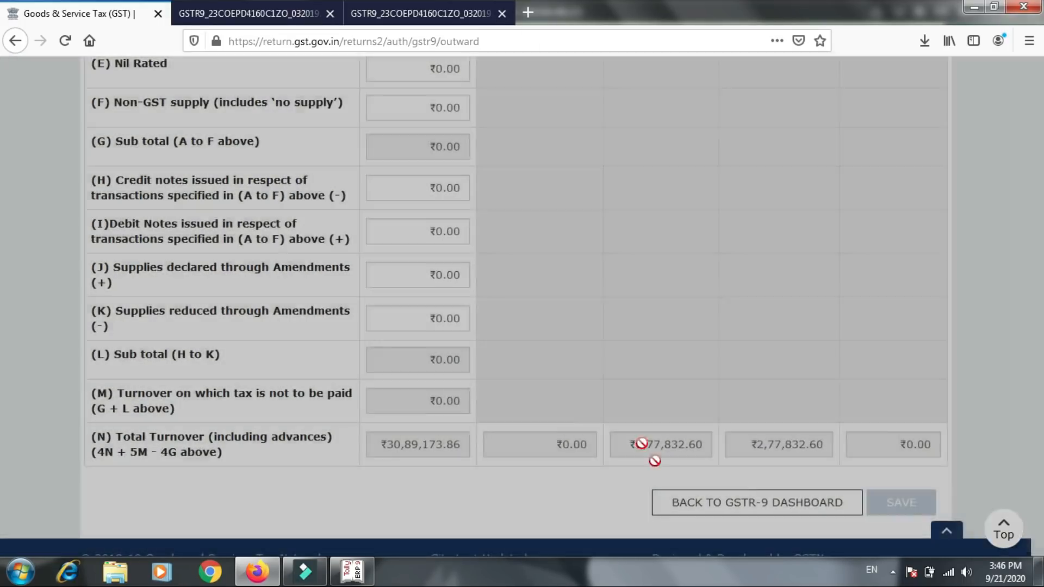
pyautogui.click(684, 510)
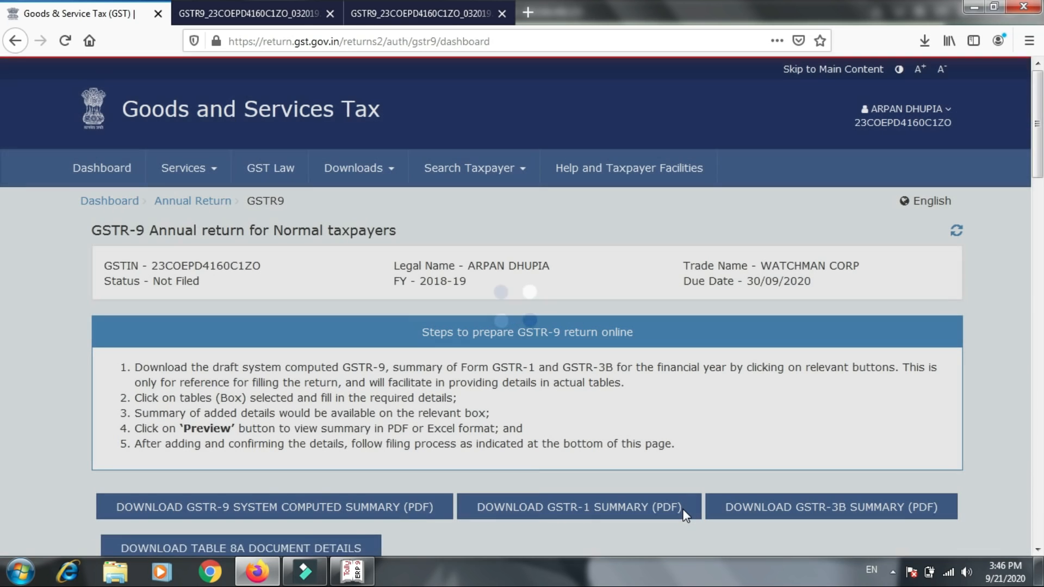
# - Open table 6, the details of ITC availed during the financial year
pyautogui.scroll(-4, 684, 514)
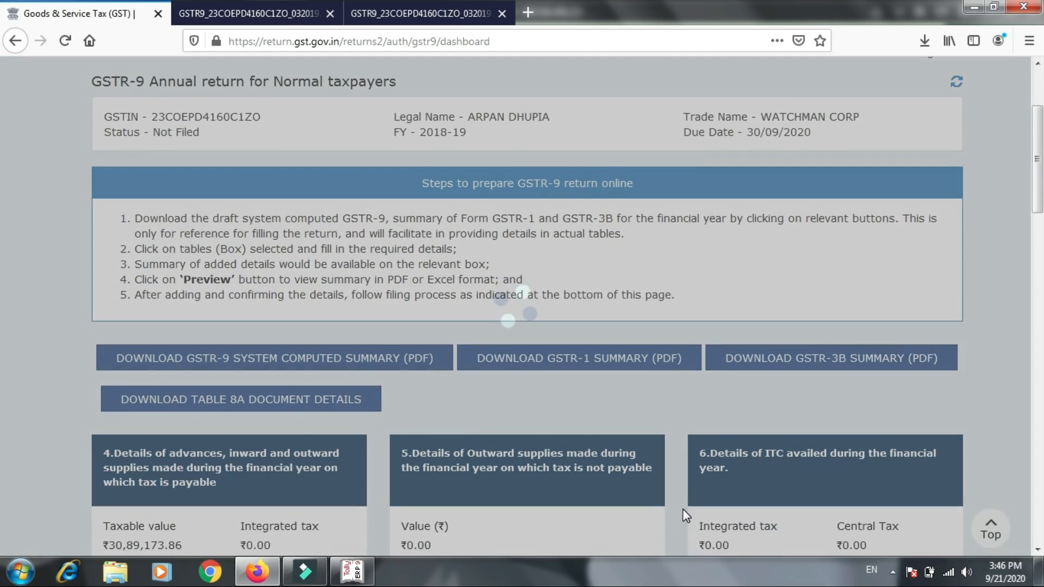
pyautogui.scroll(-2, 683, 515)
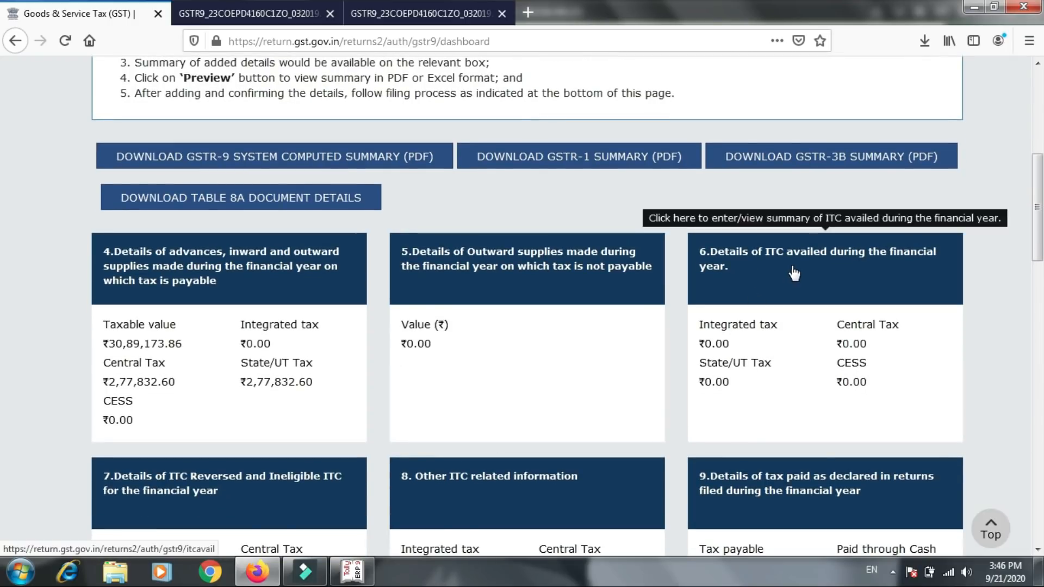
pyautogui.click(808, 285)
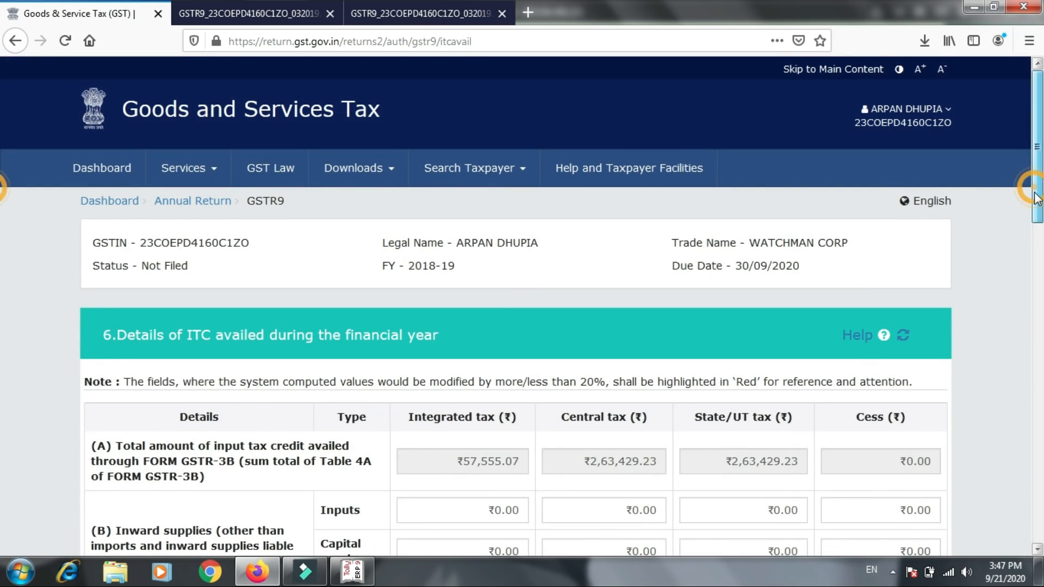
# - In table 6 row B, set Inputs to 57555.07 integrated tax, 263429.23 central tax and 263429.23 State/UT tax
pyautogui.moveTo(1036, 188); pyautogui.dragTo(1038, 286)
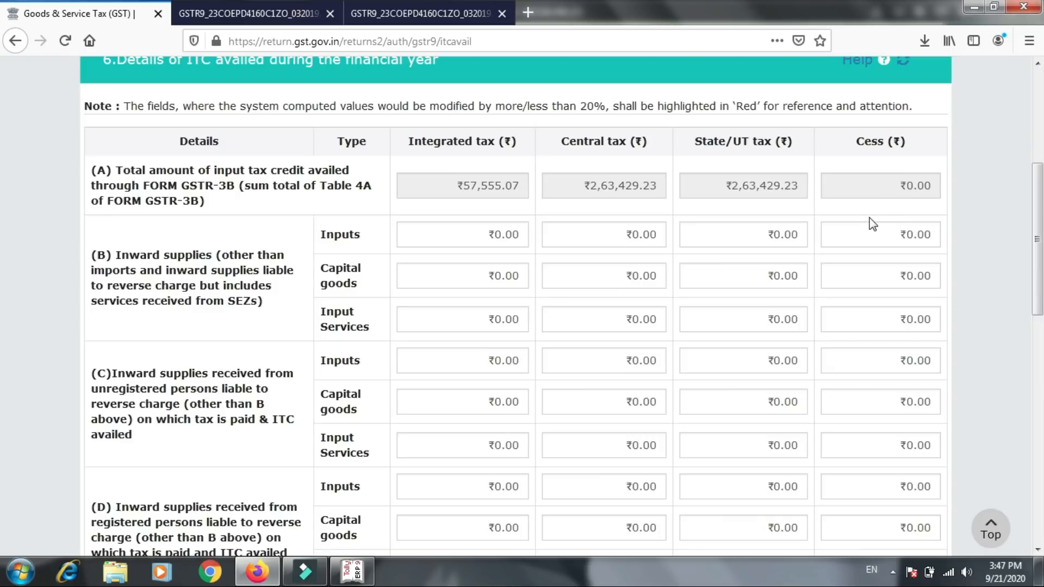
pyautogui.click(468, 237)
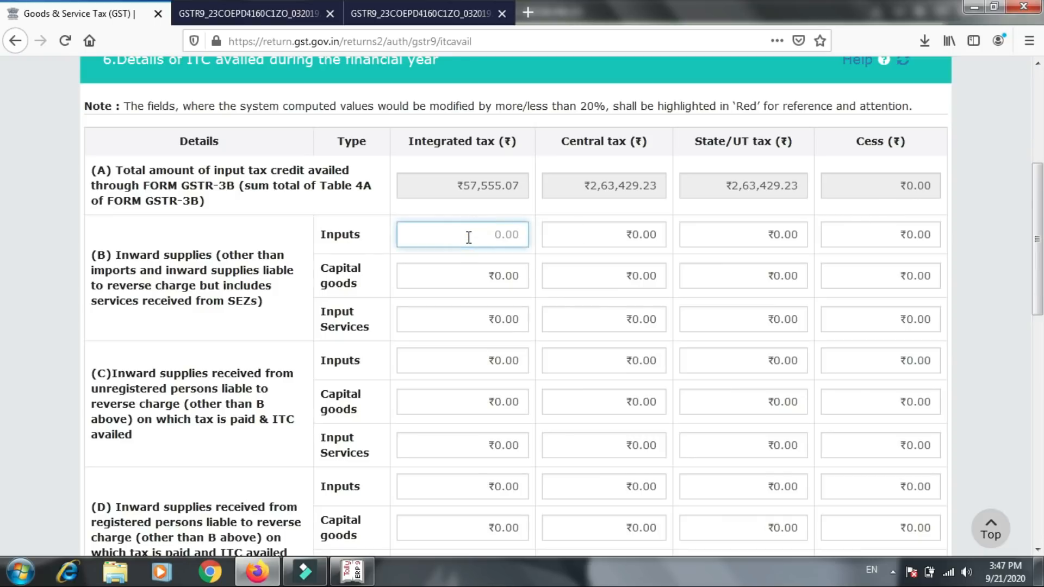
pyautogui.write('57555.07')
pyautogui.click(547, 239)
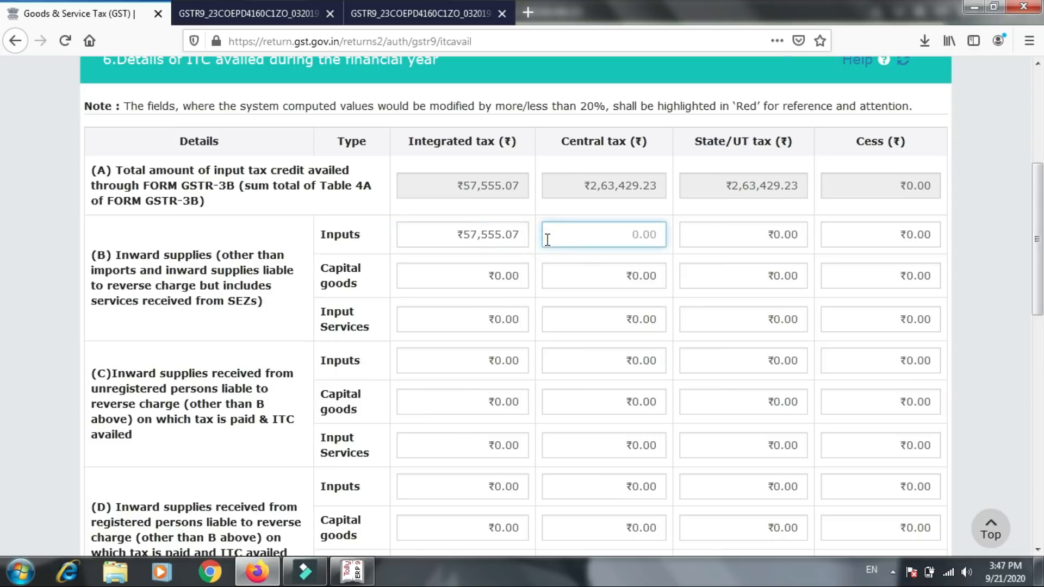
pyautogui.write('263.')
pyautogui.press('BackSpace')
pyautogui.write('429.23')
pyautogui.click(707, 231)
pyautogui.write('263429.23')
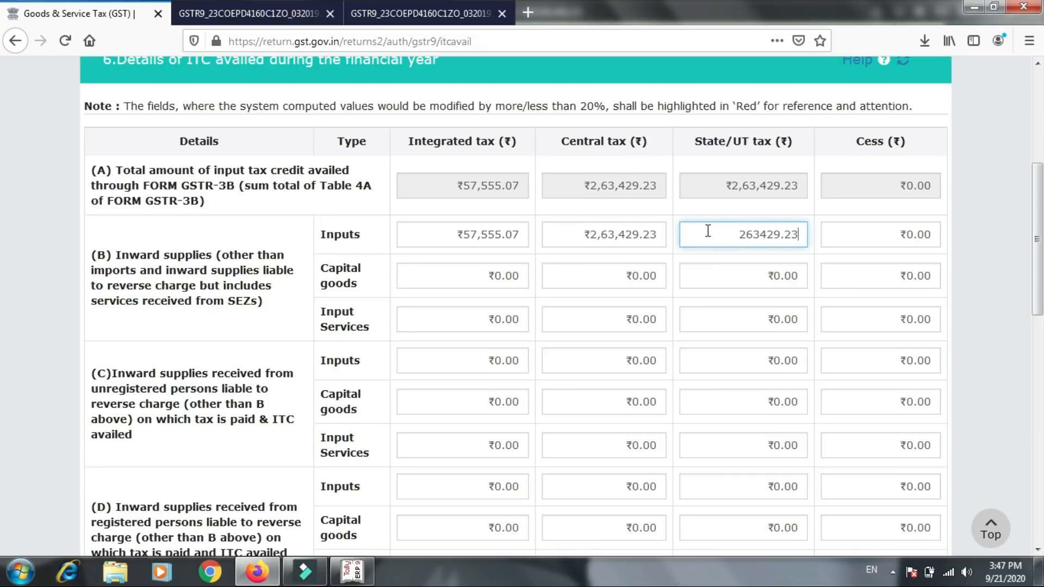
pyautogui.click(707, 253)
# - Review the remaining table 6 rows, from reverse charge and imports to the subtotals, difference, transition credit and total ITC availed
pyautogui.scroll(-8, 710, 255)
pyautogui.scroll(-4, 709, 258)
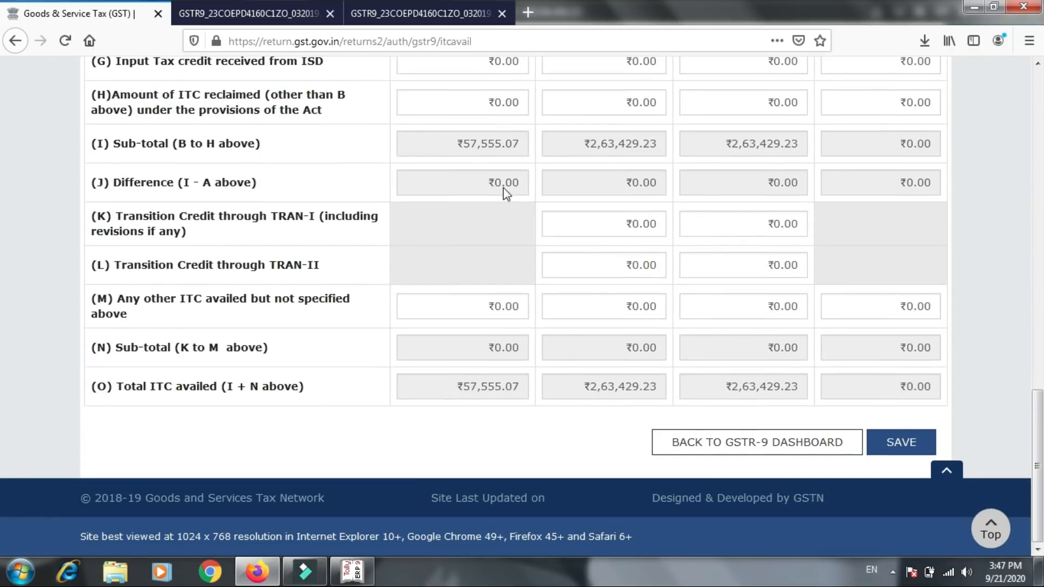
pyautogui.scroll(2, 833, 222)
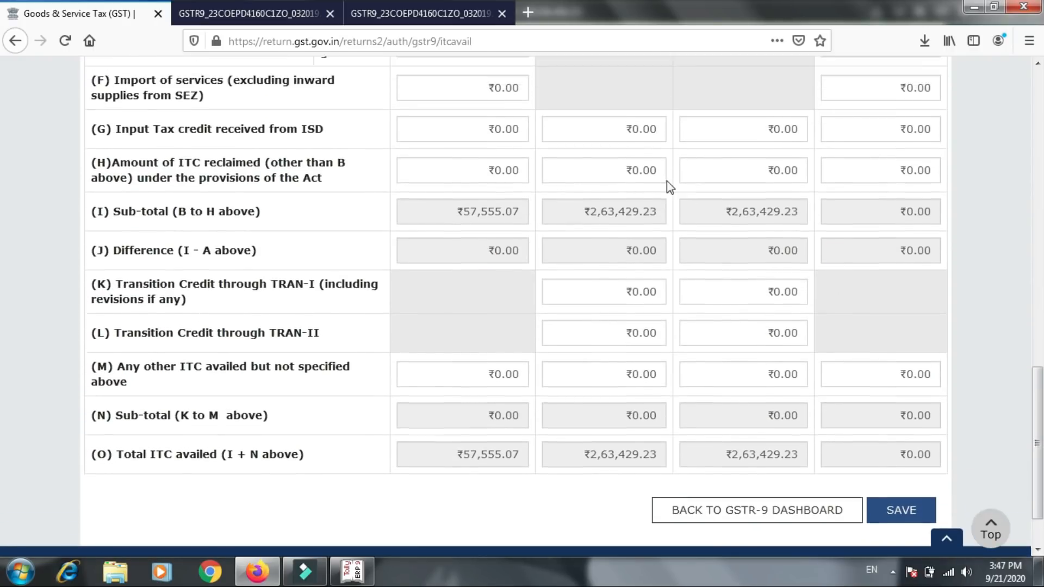
pyautogui.scroll(9, 666, 180)
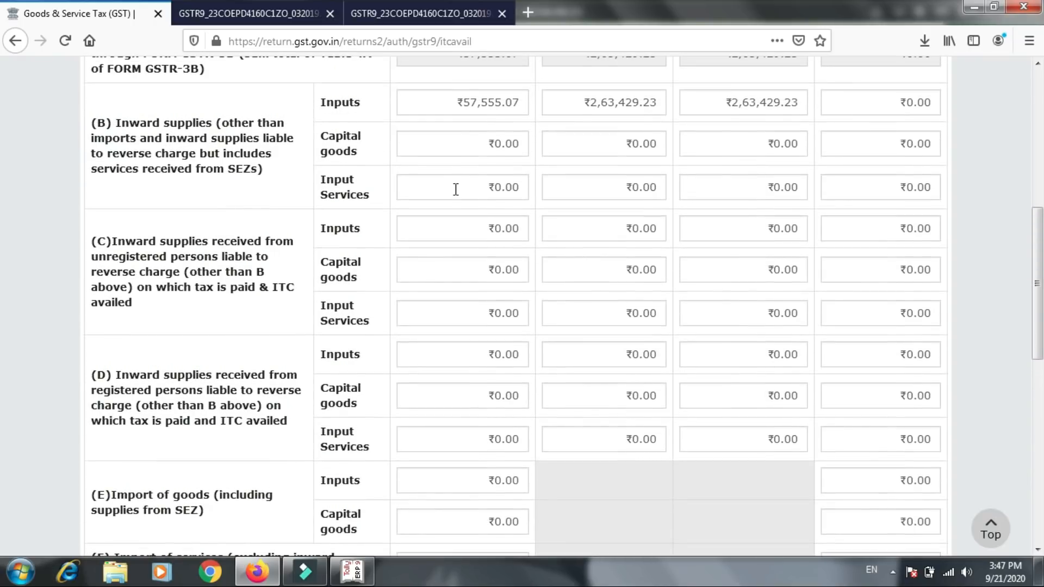
pyautogui.scroll(2, 456, 189)
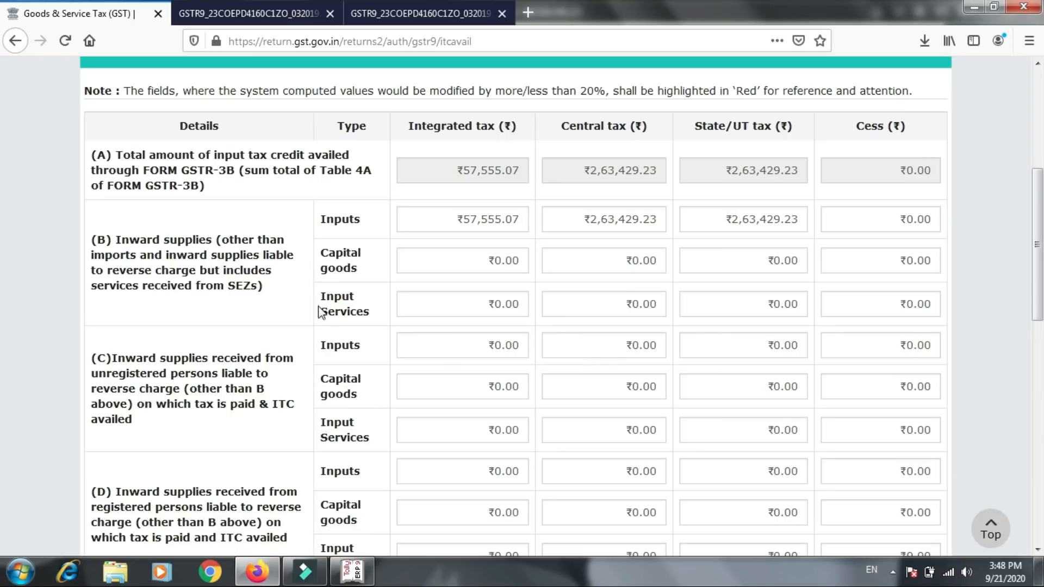
pyautogui.scroll(-3, 421, 407)
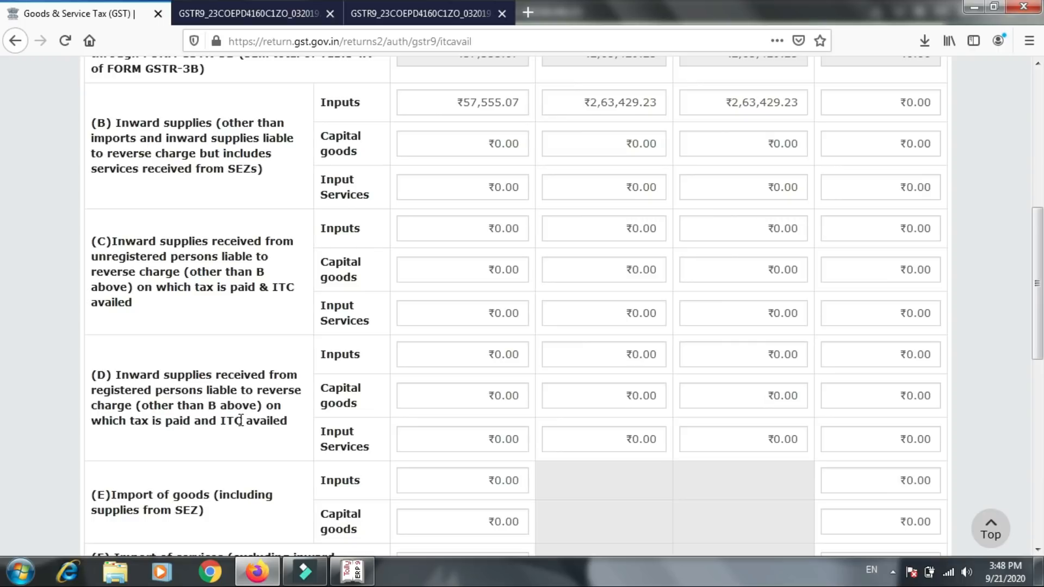
pyautogui.scroll(-3, 241, 420)
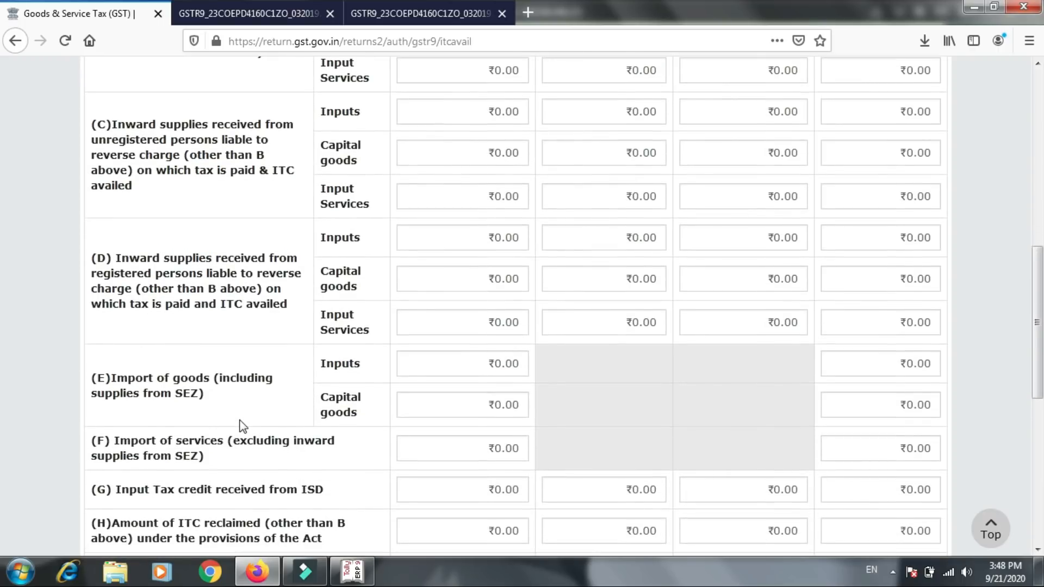
pyautogui.scroll(-1, 243, 426)
pyautogui.scroll(-2, 243, 426)
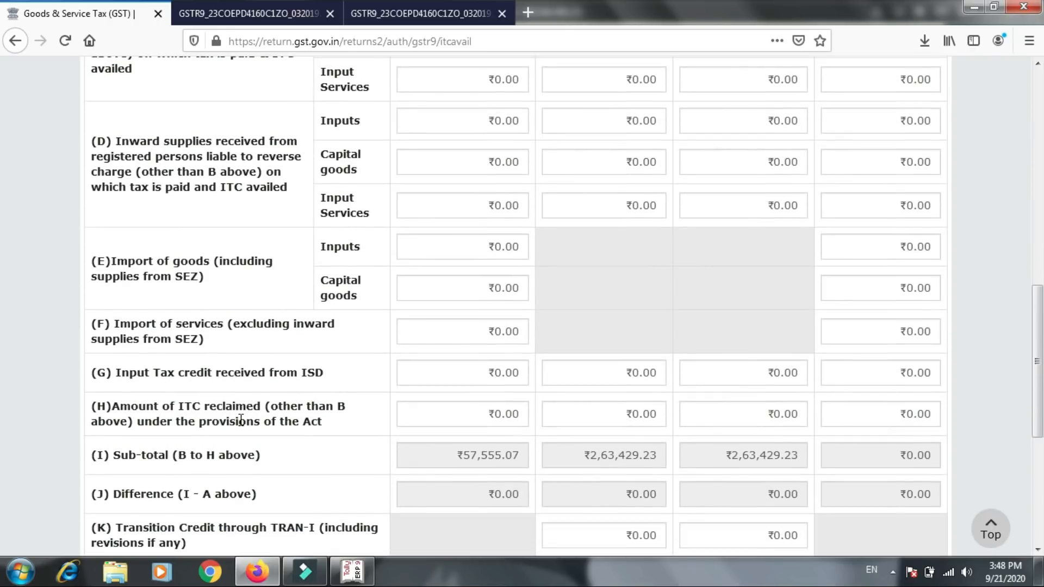
pyautogui.scroll(-1, 241, 420)
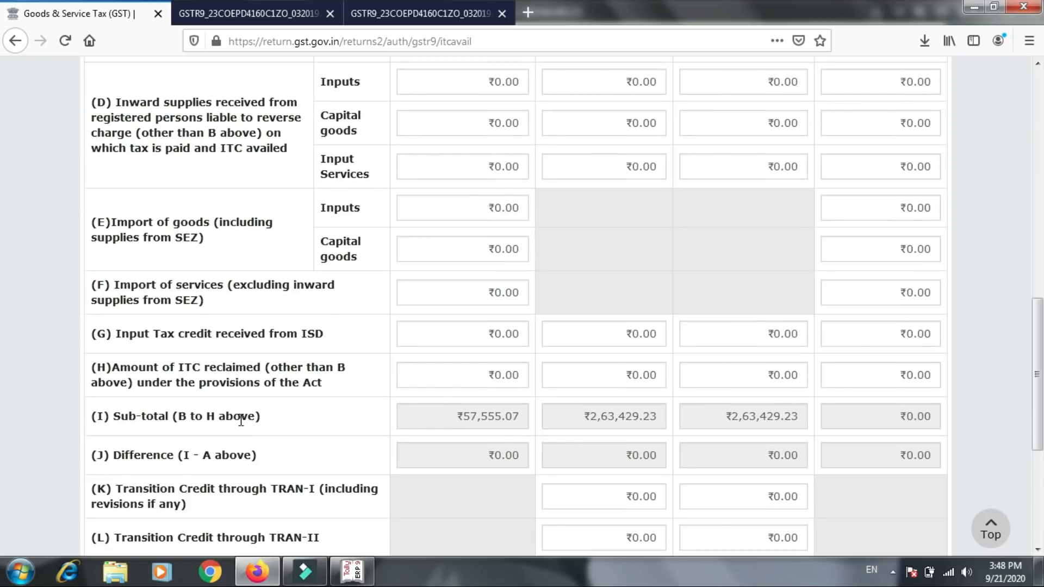
pyautogui.scroll(-1, 241, 420)
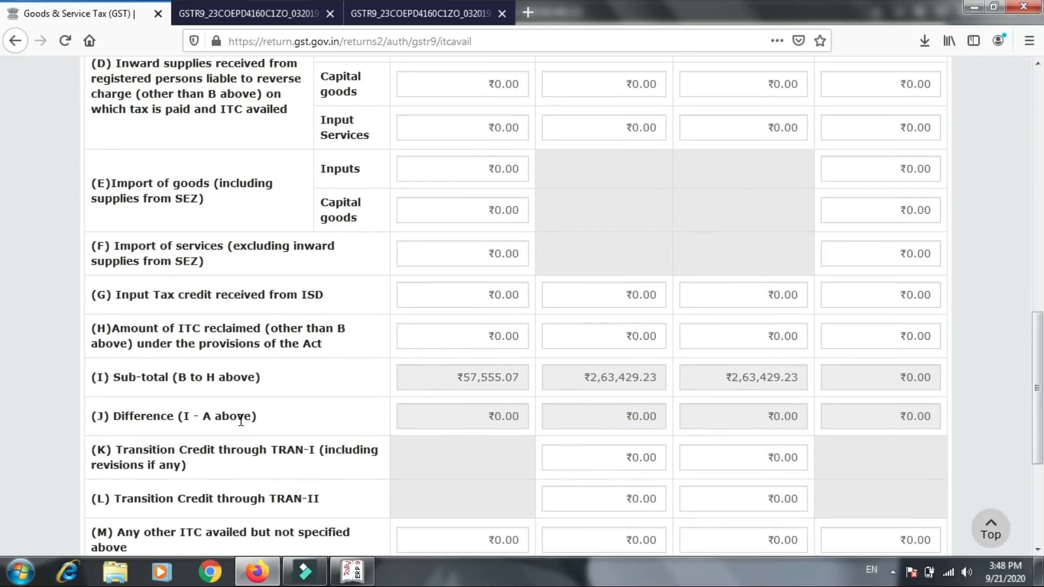
pyautogui.scroll(-3, 241, 420)
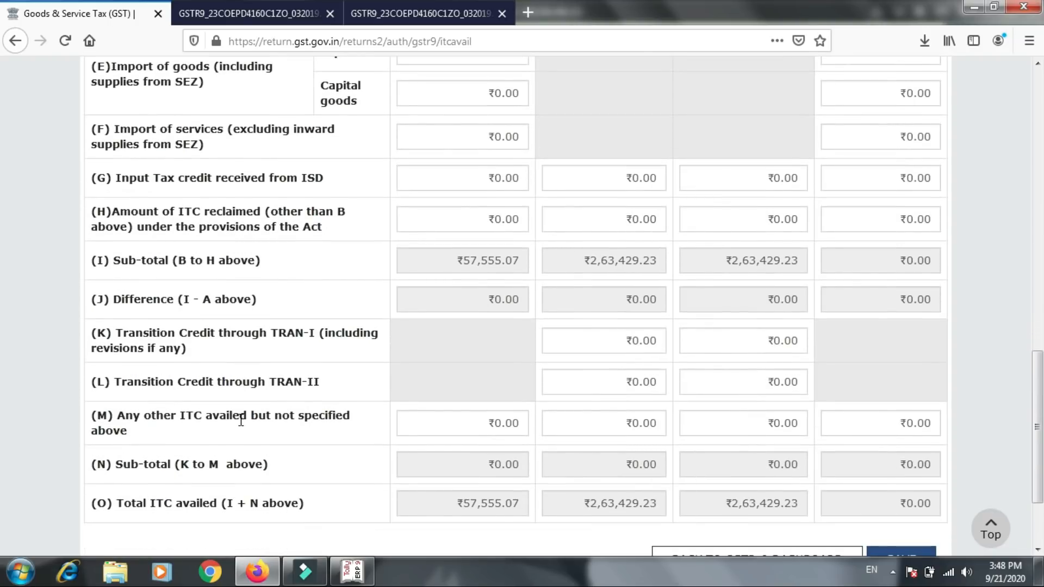
pyautogui.scroll(-1, 241, 420)
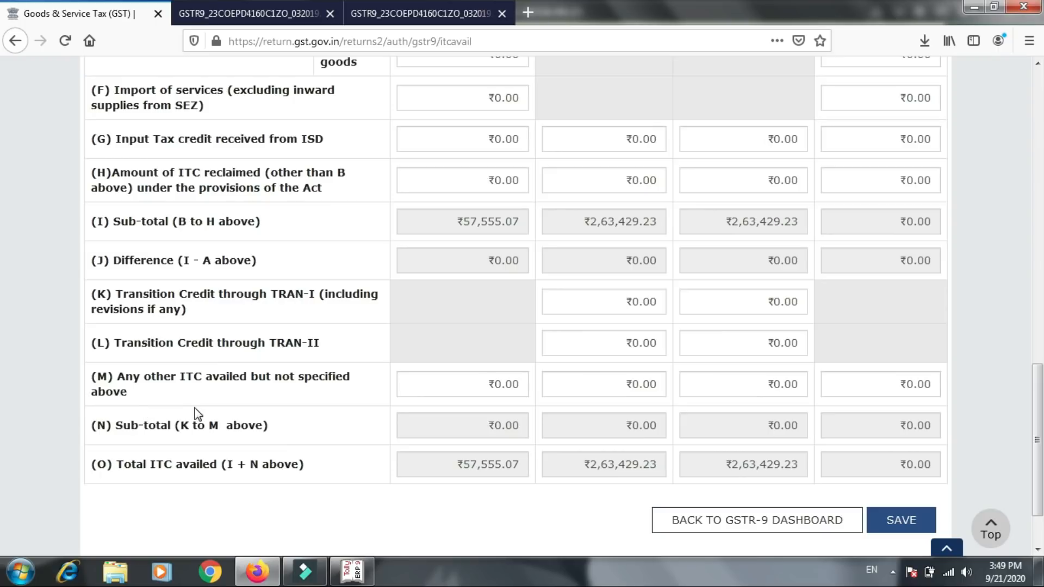
# - Leave the other ITC fields in row M unfilled, save table 6 and return to the GSTR-9 dashboard
pyautogui.click(588, 388)
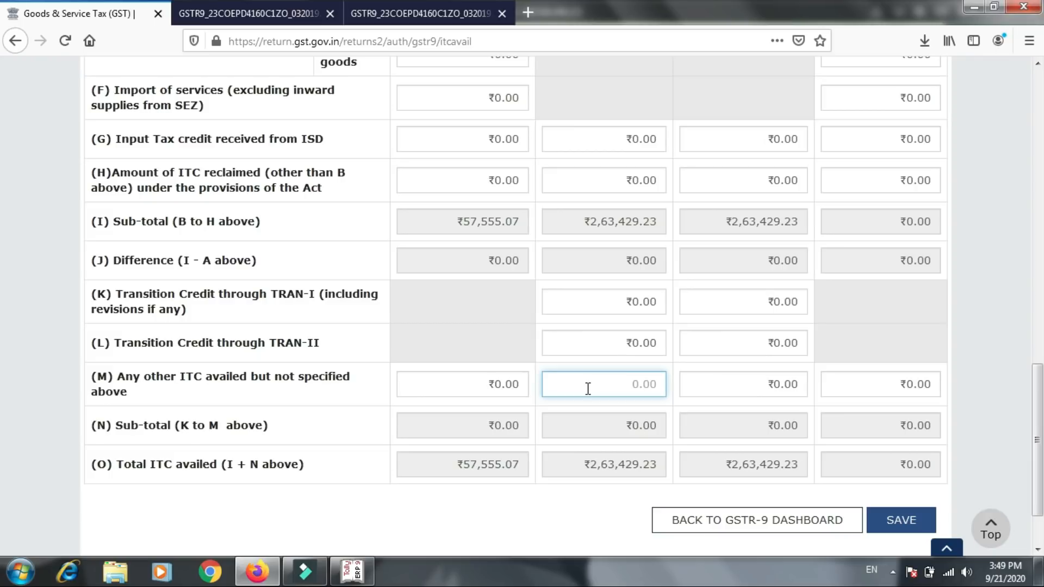
pyautogui.click(709, 391)
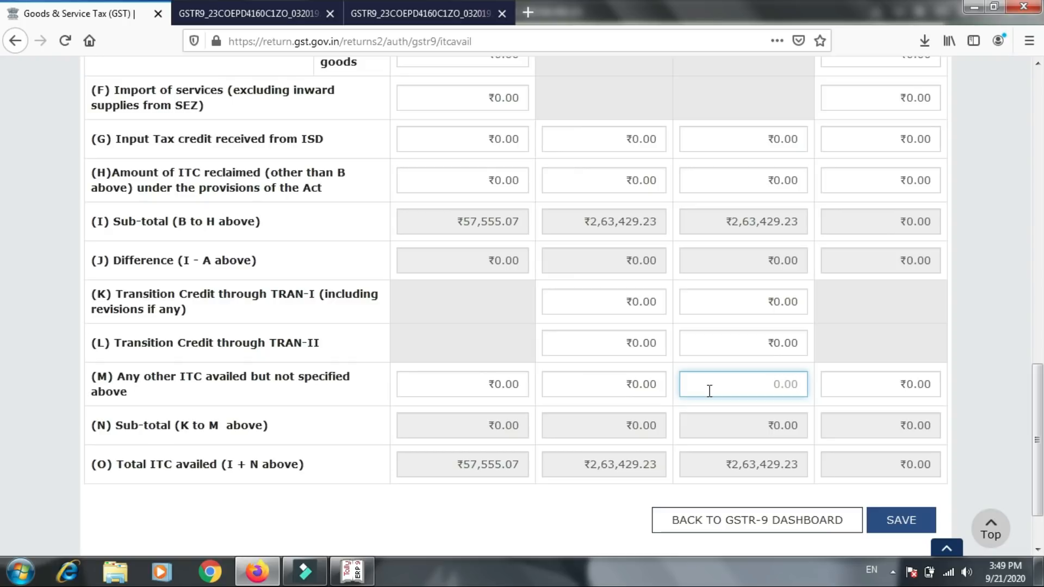
pyautogui.click(892, 520)
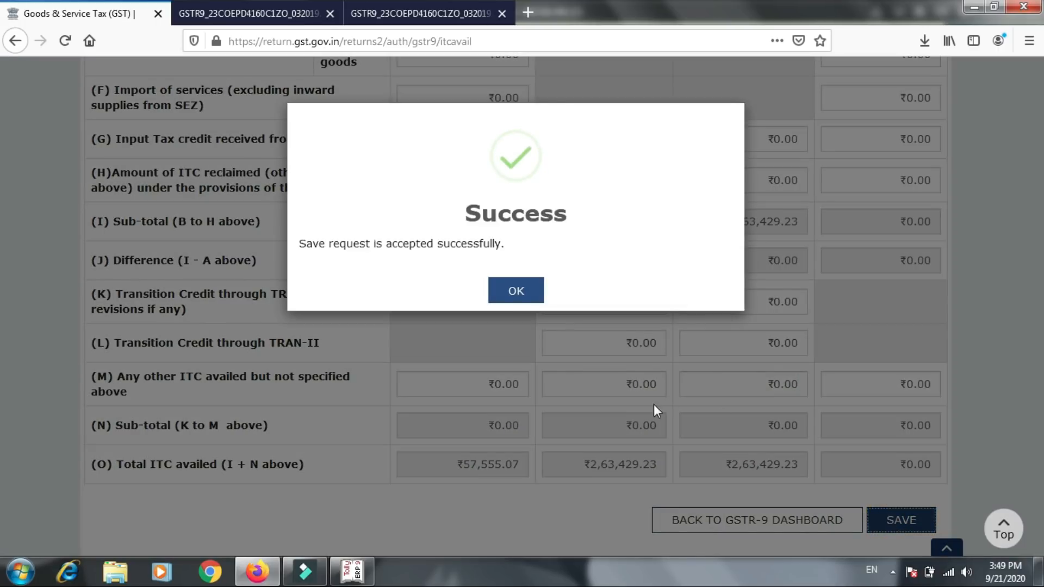
pyautogui.click(509, 289)
pyautogui.click(690, 519)
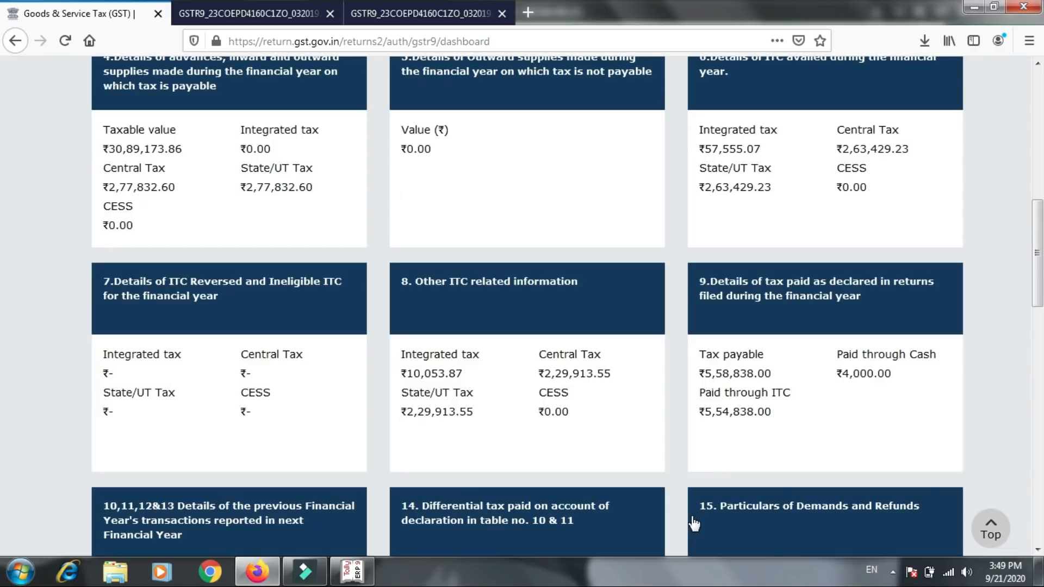
# - Open table 7, the details of ITC reversed and ineligible ITC, and check the reversal rows through H1
pyautogui.click(162, 310)
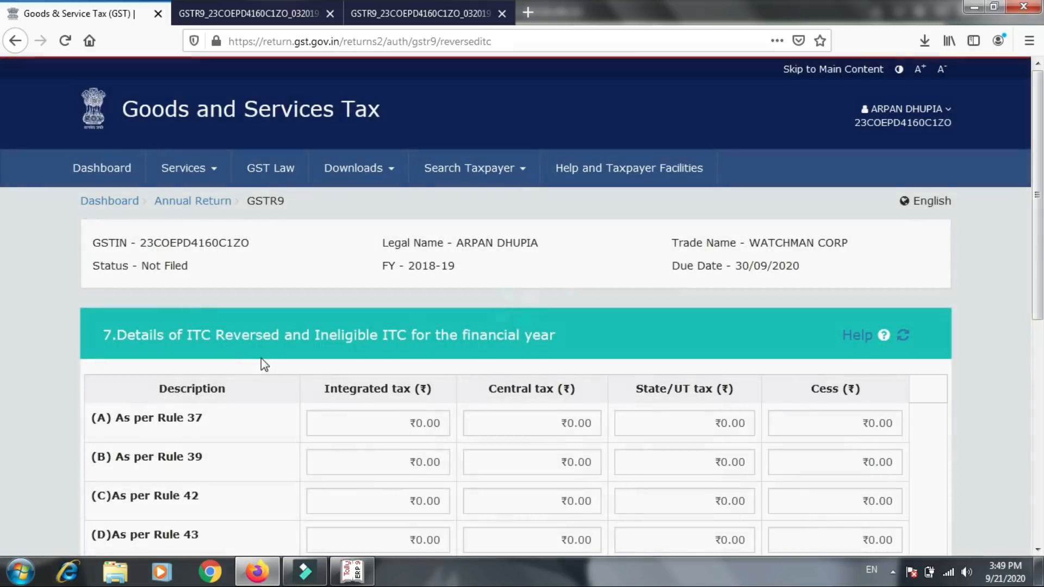
pyautogui.scroll(-3, 266, 367)
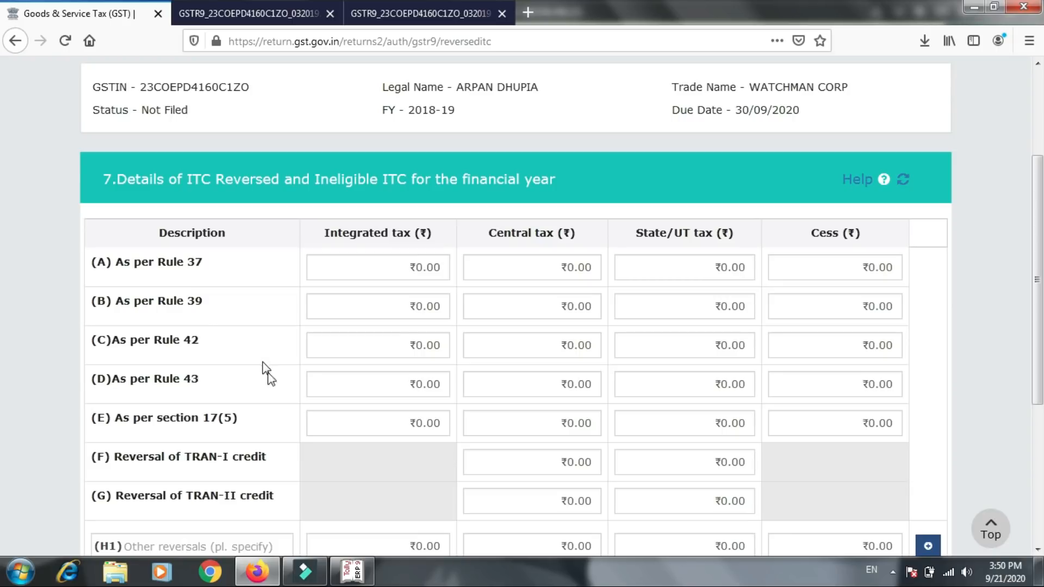
pyautogui.moveTo(1039, 277); pyautogui.dragTo(1039, 353)
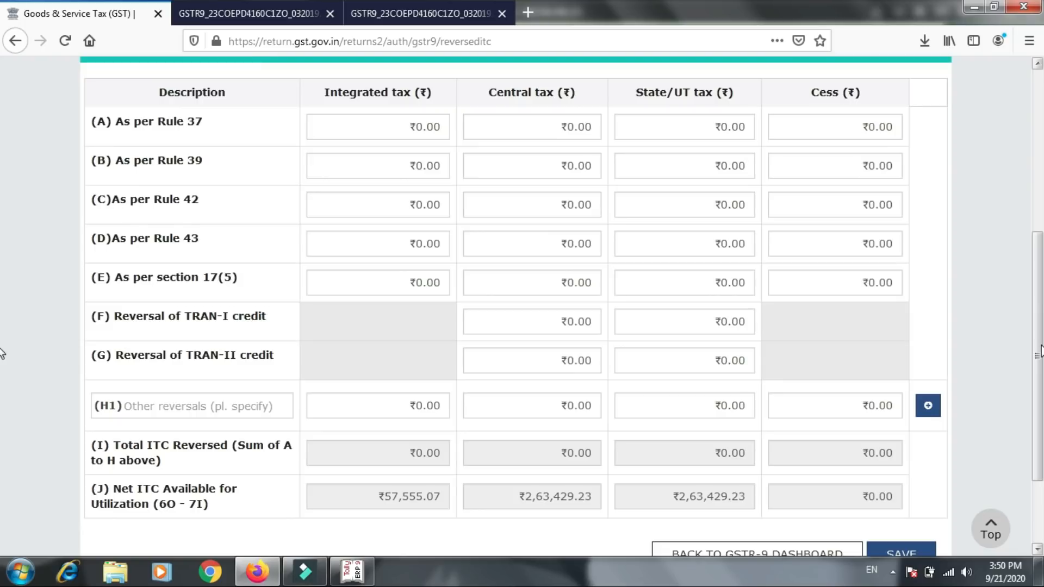
pyautogui.click(223, 402)
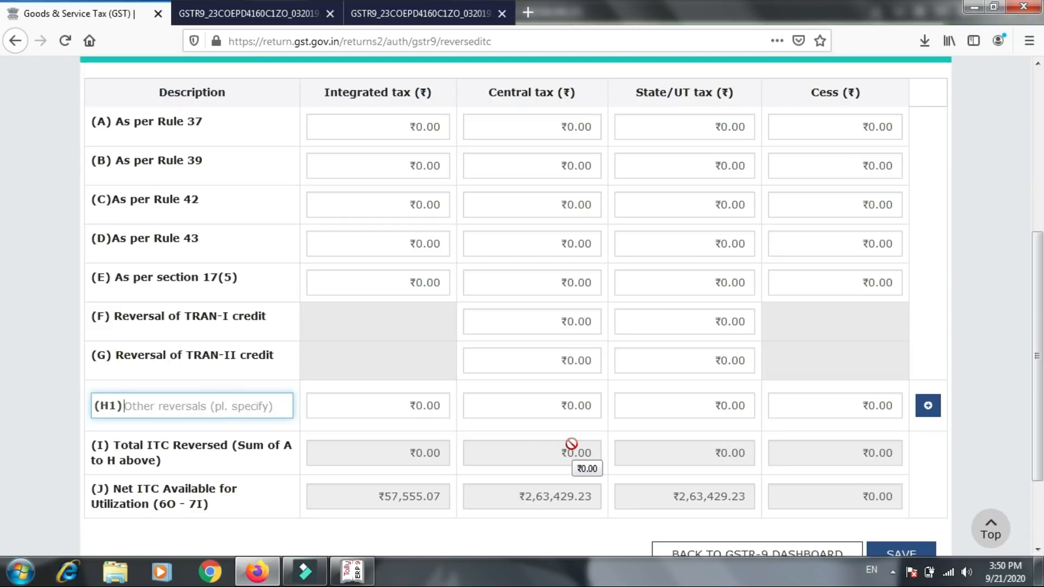
# - Save table 7, acknowledge the save request and return to the GSTR-9 dashboard
pyautogui.click(876, 548)
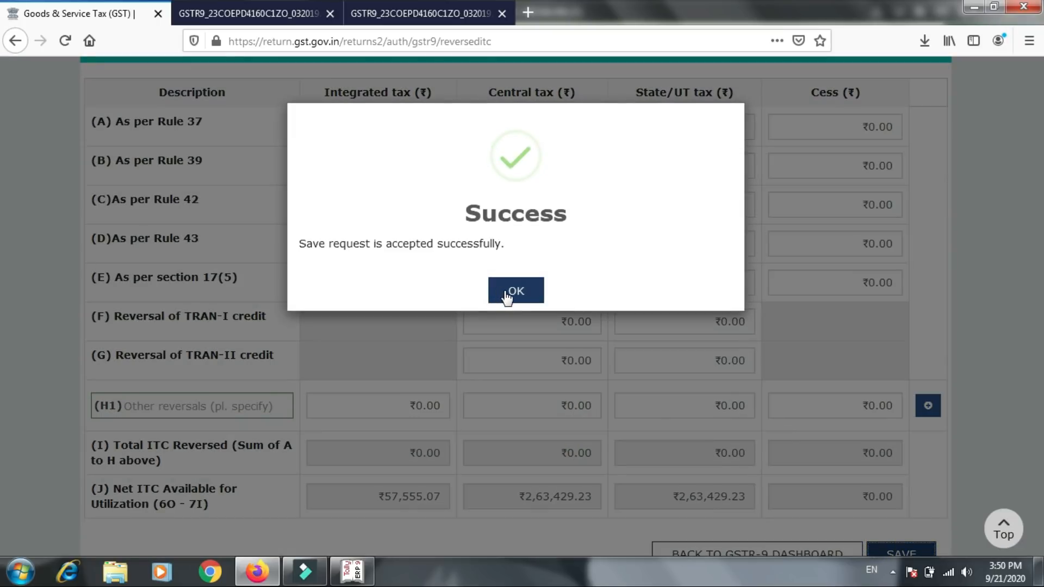
pyautogui.click(503, 287)
pyautogui.click(720, 551)
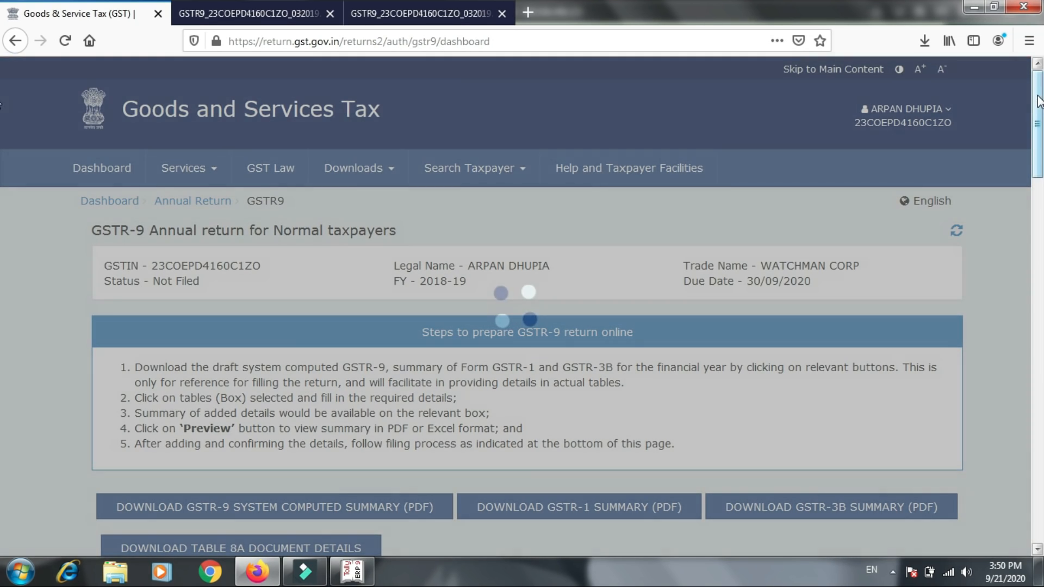
# - Open table 8, compare the ITC as per GSTR-2A with the ITC availed, and return to the dashboard without saving
pyautogui.scroll(-8, 3, 209)
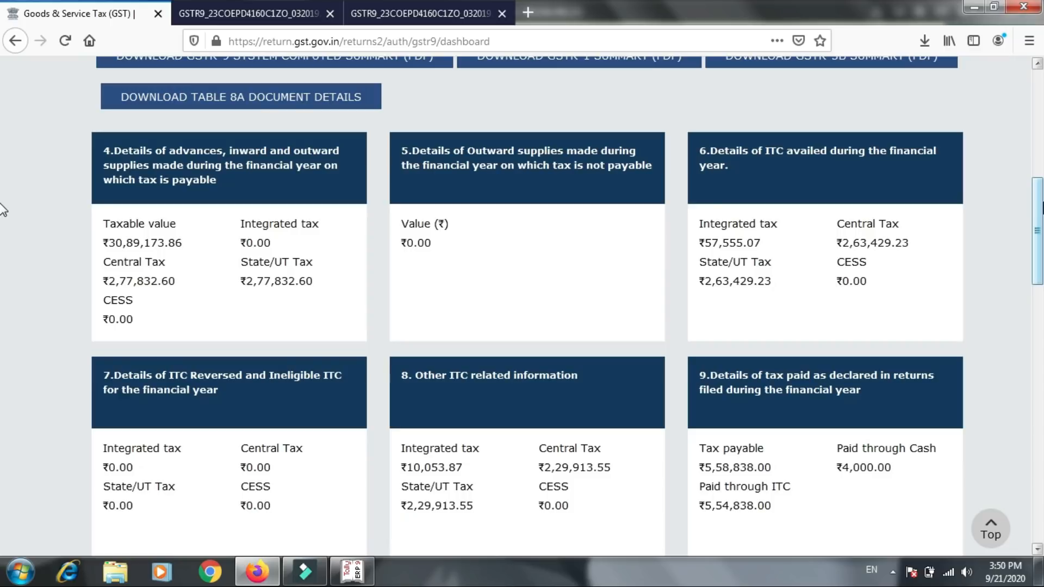
pyautogui.click(607, 442)
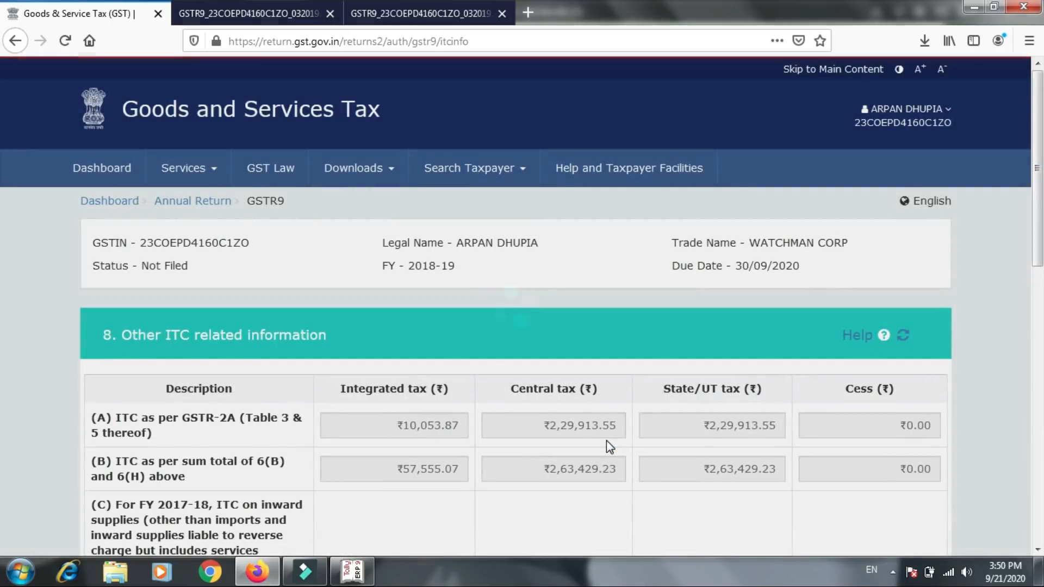
pyautogui.scroll(-3, 606, 441)
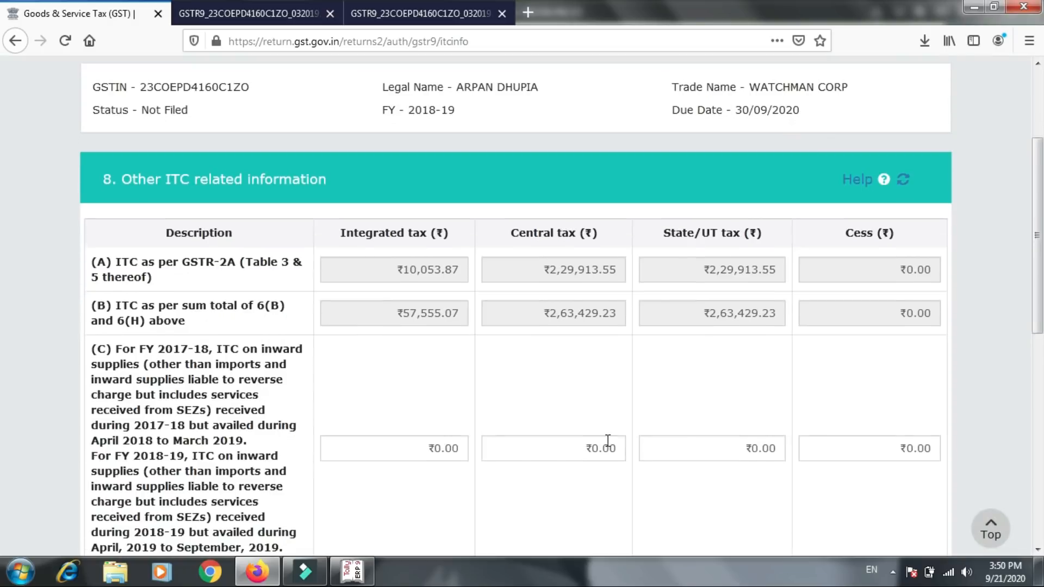
pyautogui.scroll(-1, 607, 441)
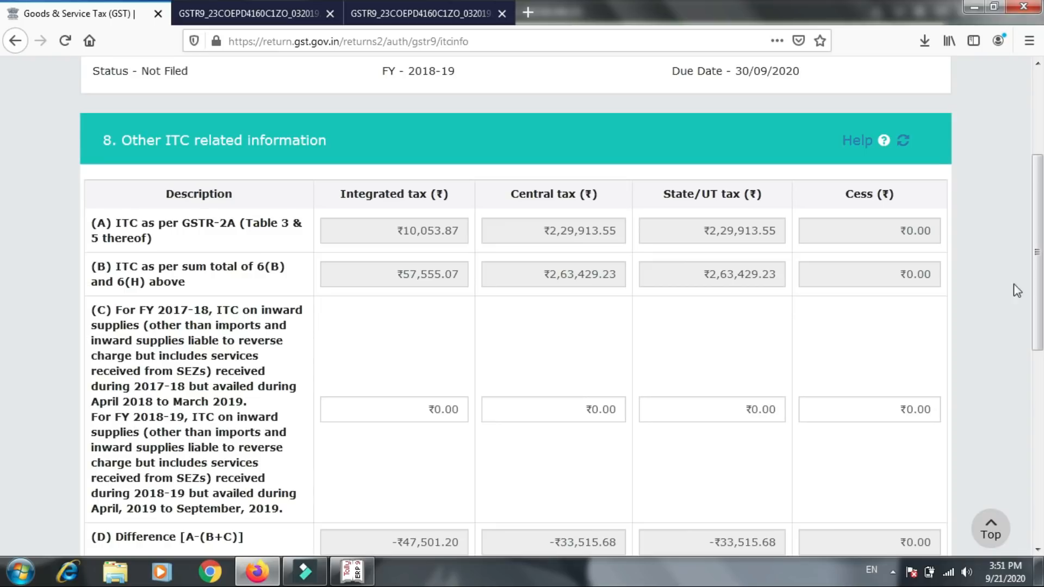
pyautogui.moveTo(1039, 279); pyautogui.dragTo(1041, 550)
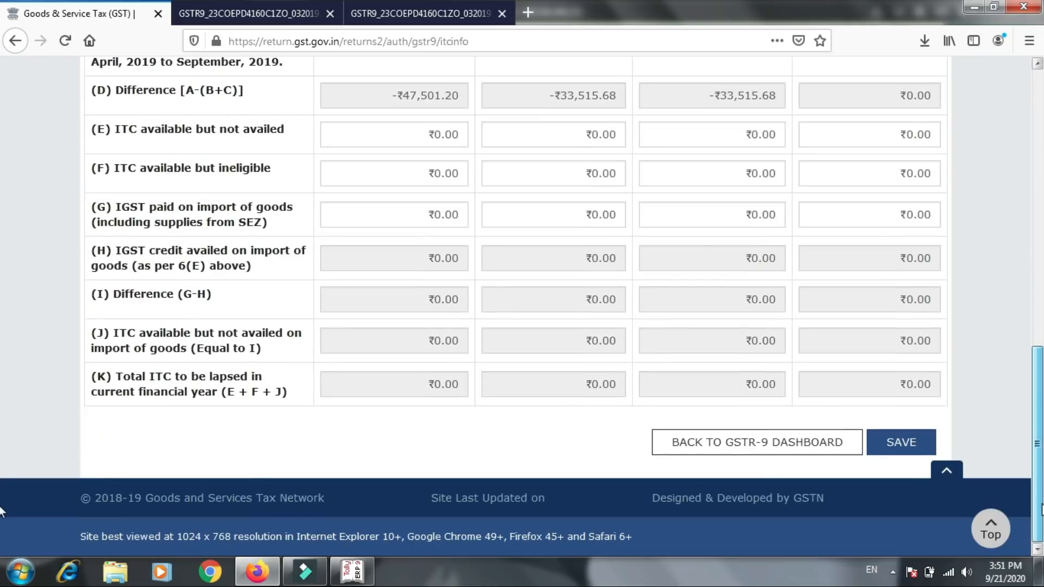
pyautogui.click(782, 441)
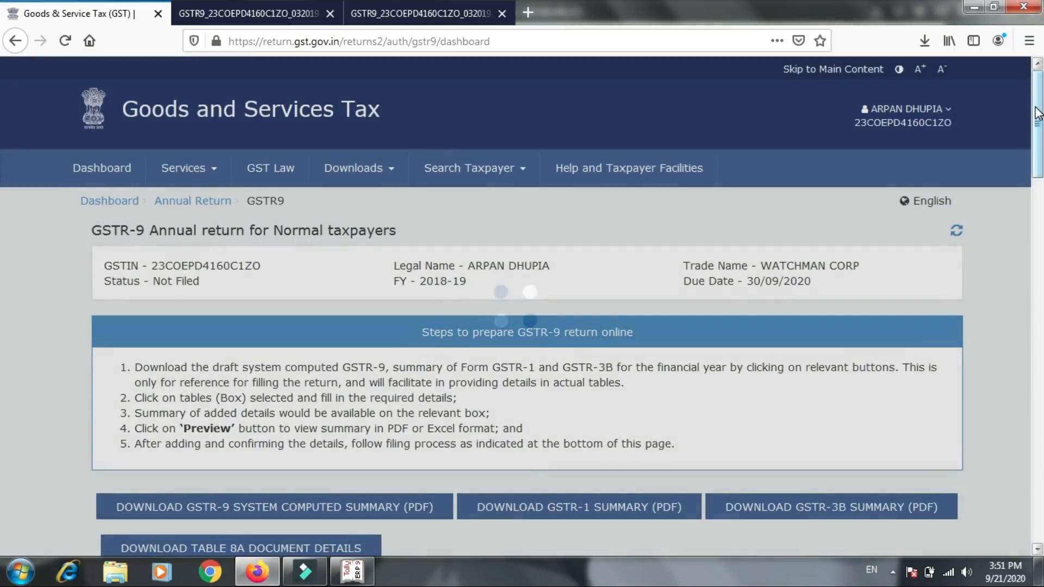
# - Download the table 8A document details from the GSTR-9 dashboard and open the downloaded archive's workbook in Excel
pyautogui.moveTo(1035, 108); pyautogui.dragTo(1033, 161)
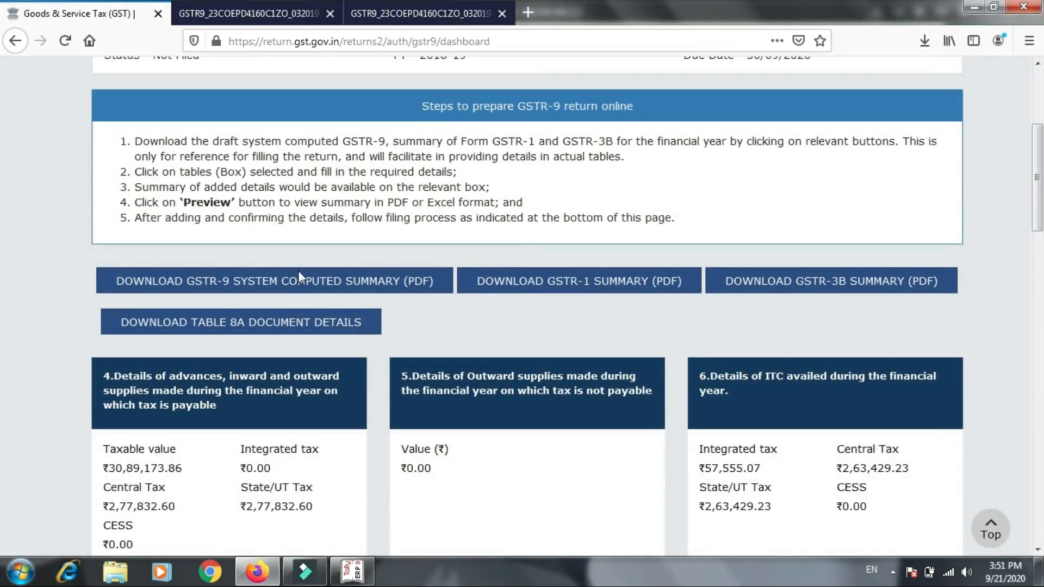
pyautogui.click(224, 324)
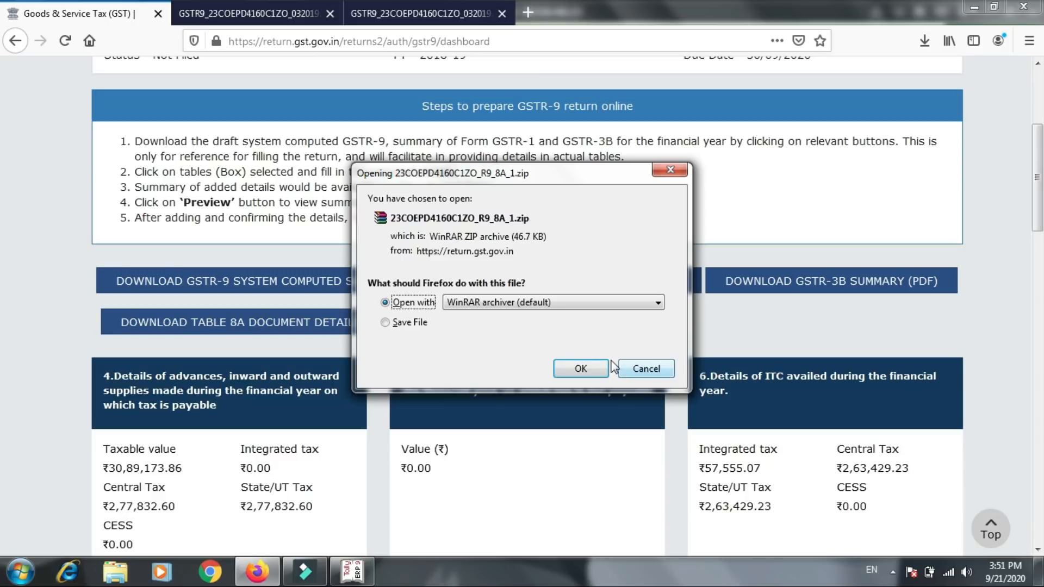
pyautogui.click(579, 367)
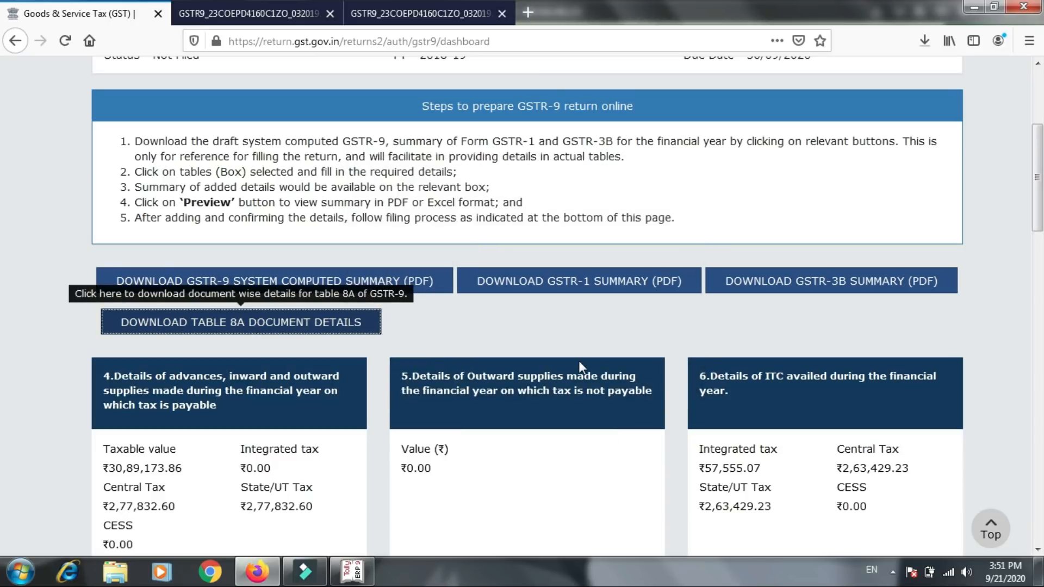
pyautogui.click(924, 42)
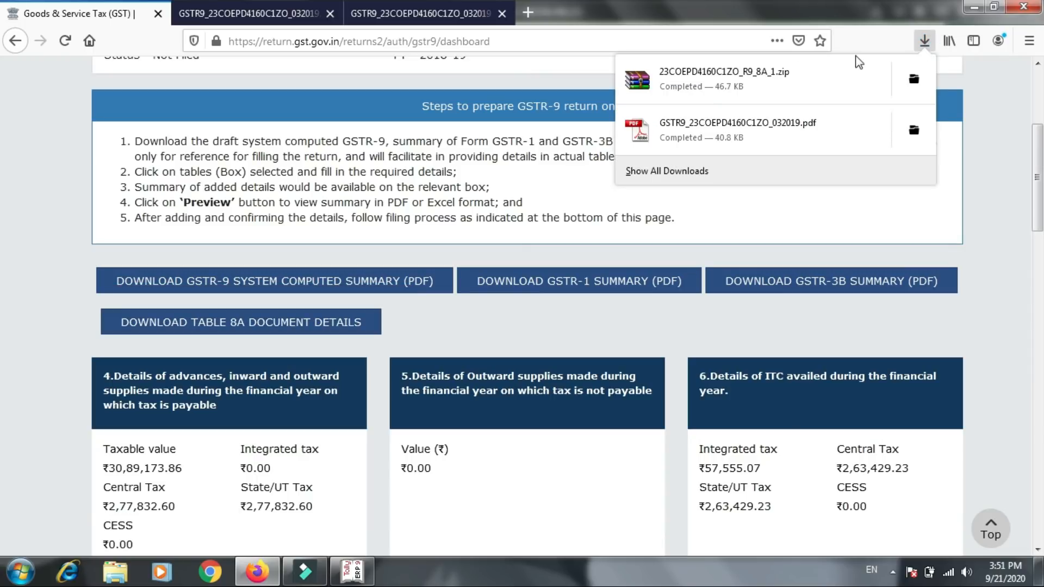
pyautogui.click(810, 77)
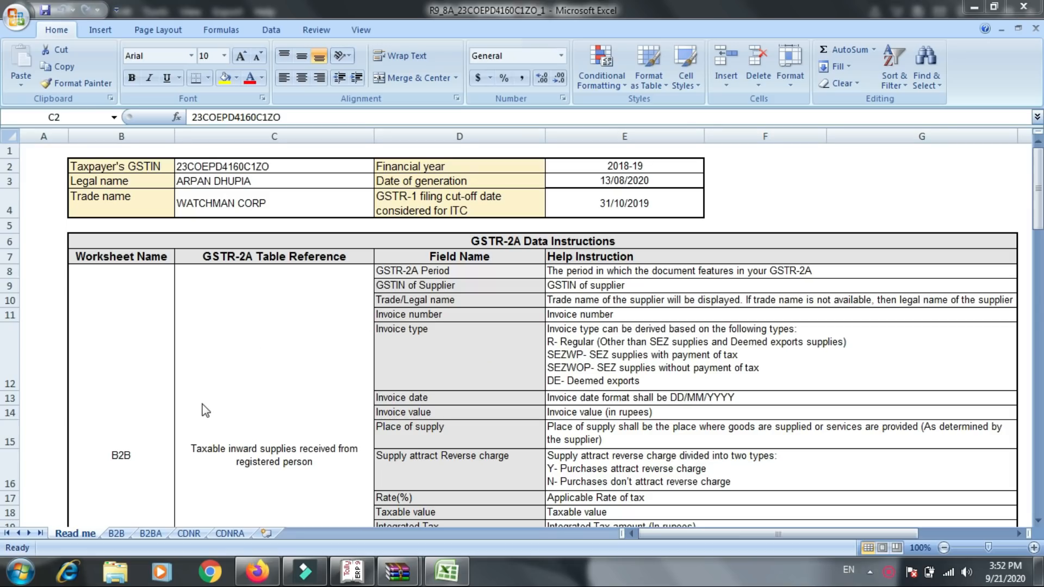
# - Open the B2B worksheet and look through the GSTR-2A supplier invoices down to the last MAR-19 entries
pyautogui.click(122, 532)
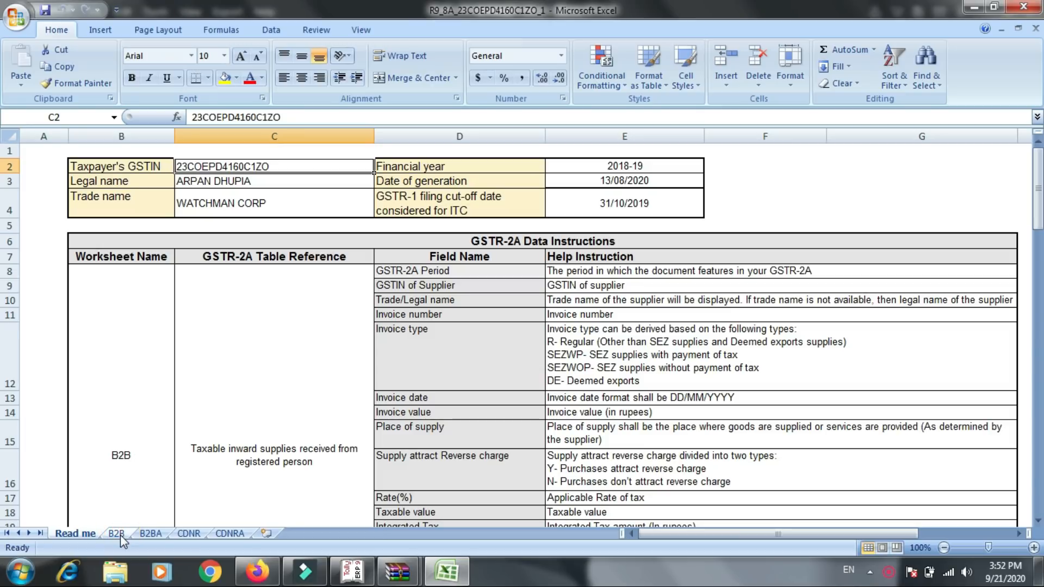
pyautogui.click(118, 533)
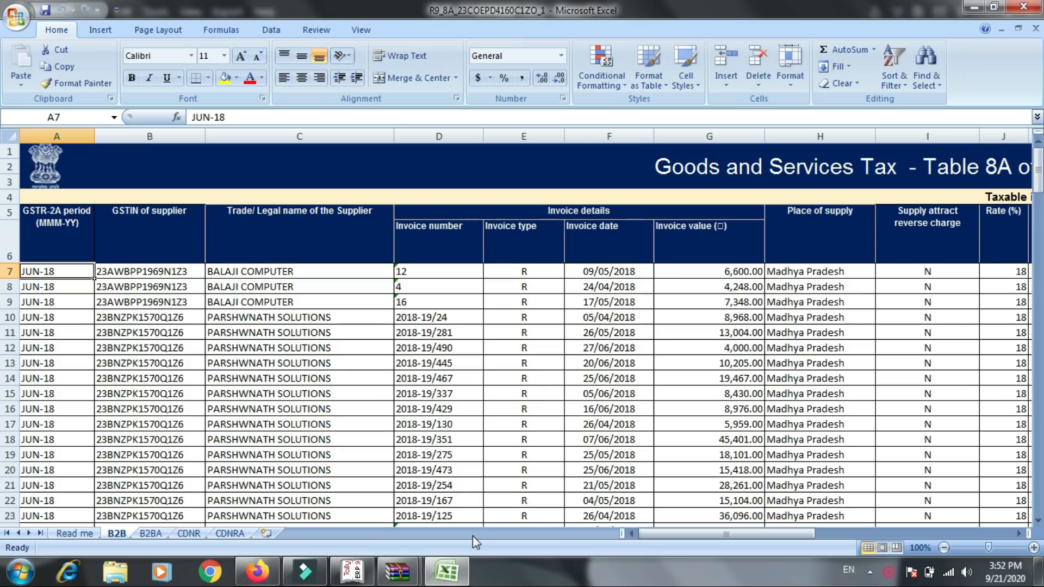
pyautogui.press('Down')
pyautogui.press('Down')
pyautogui.press('Down')
pyautogui.press('Down')
pyautogui.press('Down')
pyautogui.press('Down')
pyautogui.press('Down')
pyautogui.press('Down')
pyautogui.press('Down')
pyautogui.press('Down')
pyautogui.press('Down')
pyautogui.press('Down')
pyautogui.press('Down')
pyautogui.press('Down')
pyautogui.press('Down')
pyautogui.press('Down')
pyautogui.press('Down')
pyautogui.press('Down')
pyautogui.press('Down')
pyautogui.press('Down')
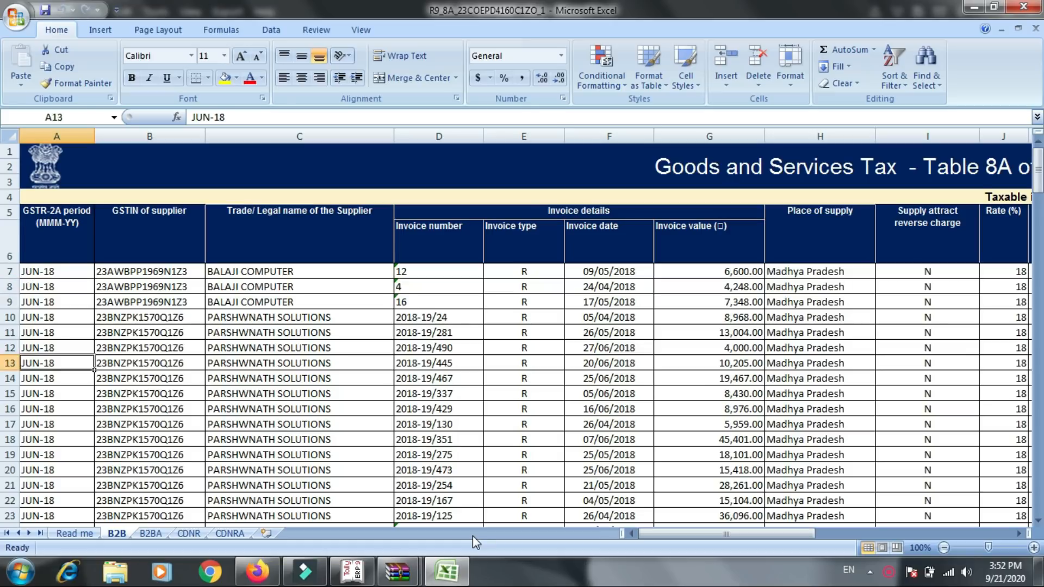
pyautogui.press('Down')
pyautogui.press('Down')
pyautogui.press('Down')
pyautogui.press('Down')
pyautogui.press('Down')
pyautogui.press('Down')
pyautogui.press('Down')
pyautogui.press('Down')
pyautogui.press('Down')
pyautogui.press('Down')
pyautogui.press('Down')
pyautogui.press('Down')
pyautogui.press('Down')
pyautogui.press('Down')
pyautogui.press('Down')
pyautogui.press('Down')
pyautogui.press('Down')
pyautogui.press('Down')
pyautogui.press('Down')
pyautogui.press('Down')
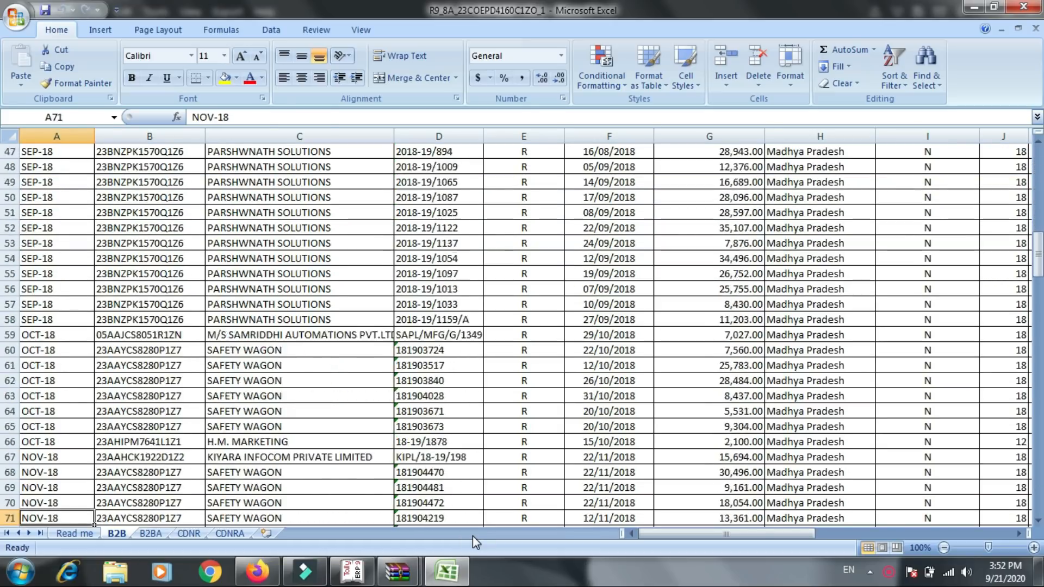
pyautogui.press('Down')
pyautogui.press('Down')
pyautogui.press('Down')
pyautogui.press('Down')
pyautogui.press('Down')
pyautogui.press('Down')
pyautogui.press('Down')
pyautogui.press('Down')
pyautogui.press('Down')
pyautogui.press('Down')
pyautogui.press('Down')
pyautogui.press('Down')
pyautogui.press('Down')
pyautogui.press('Down')
pyautogui.press('Down')
pyautogui.press('Down')
pyautogui.press('Down')
pyautogui.press('Down')
pyautogui.press('Down')
pyautogui.press('Down')
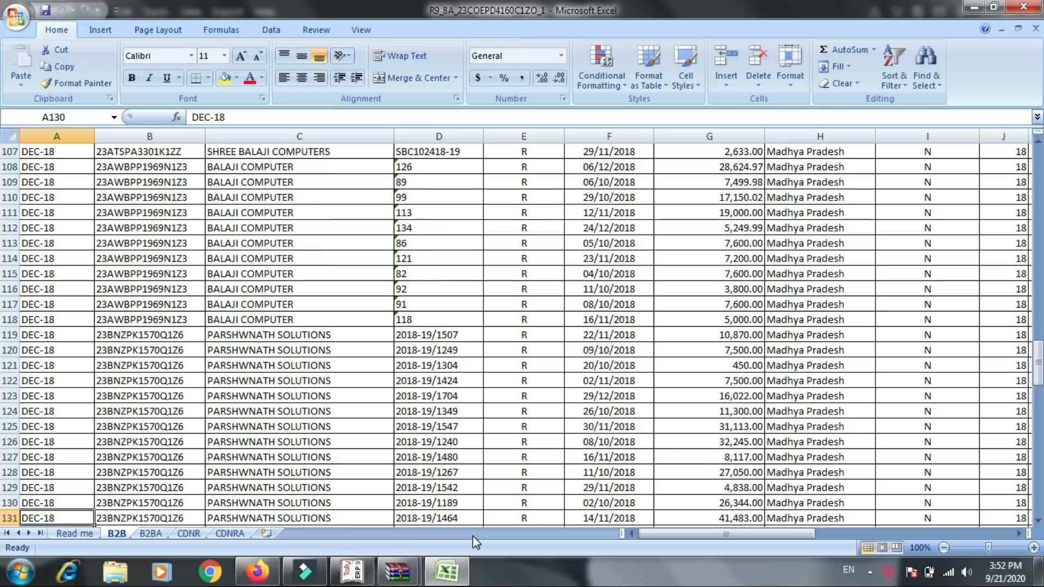
pyautogui.press('Down')
pyautogui.press('Down')
pyautogui.press('Down')
pyautogui.press('Down')
pyautogui.press('Down')
pyautogui.press('Down')
pyautogui.press('Down')
pyautogui.press('Down')
pyautogui.press('Down')
pyautogui.press('Down')
pyautogui.press('Down')
pyautogui.press('Down')
pyautogui.press('Down')
pyautogui.press('Down')
pyautogui.press('Down')
pyautogui.press('Down')
pyautogui.press('Down')
pyautogui.press('Down')
pyautogui.press('Down')
pyautogui.press('Down')
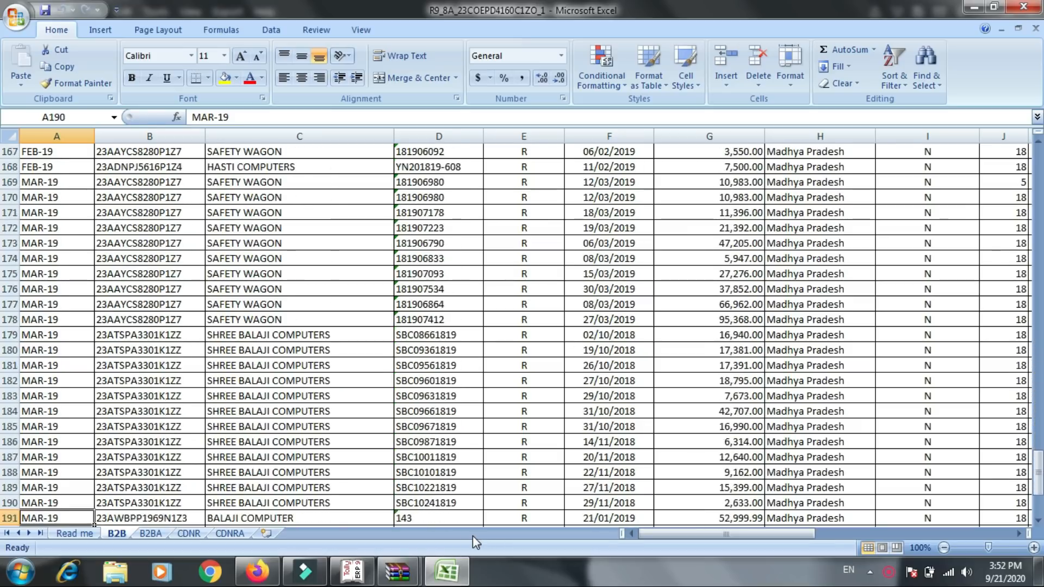
pyautogui.press('Down')
pyautogui.press('Down')
pyautogui.press('Down')
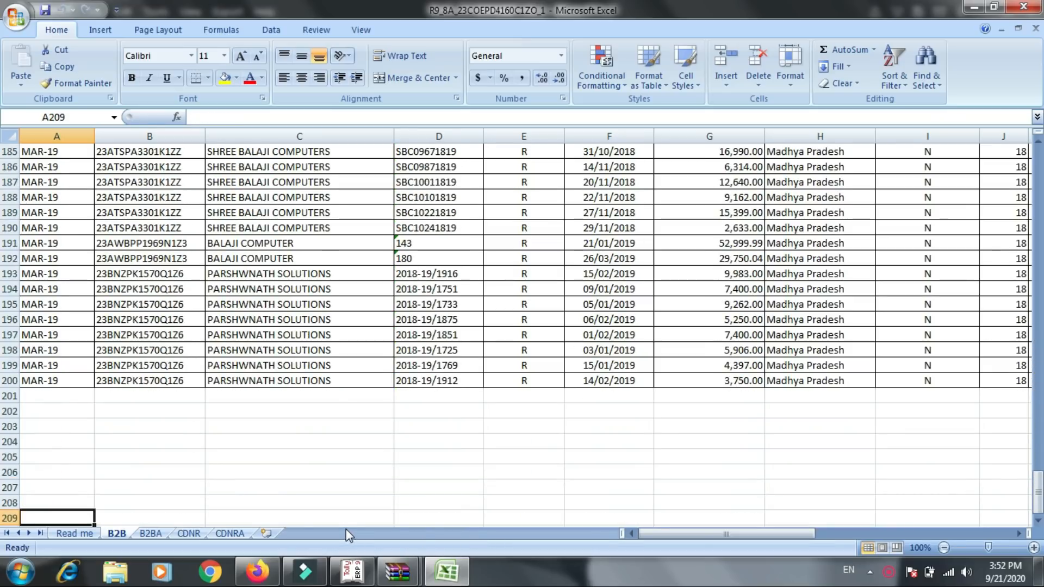
# - Switch back to the GST portal in Firefox, open table 8, Other ITC related information, and examine rows A through K
pyautogui.click(254, 574)
pyautogui.scroll(-5, 386, 469)
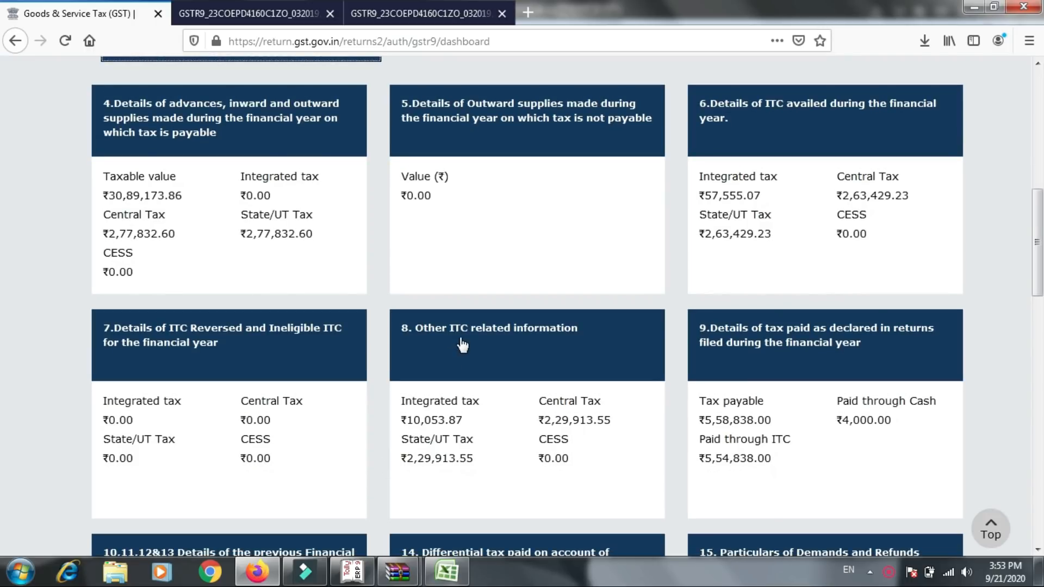
pyautogui.click(460, 340)
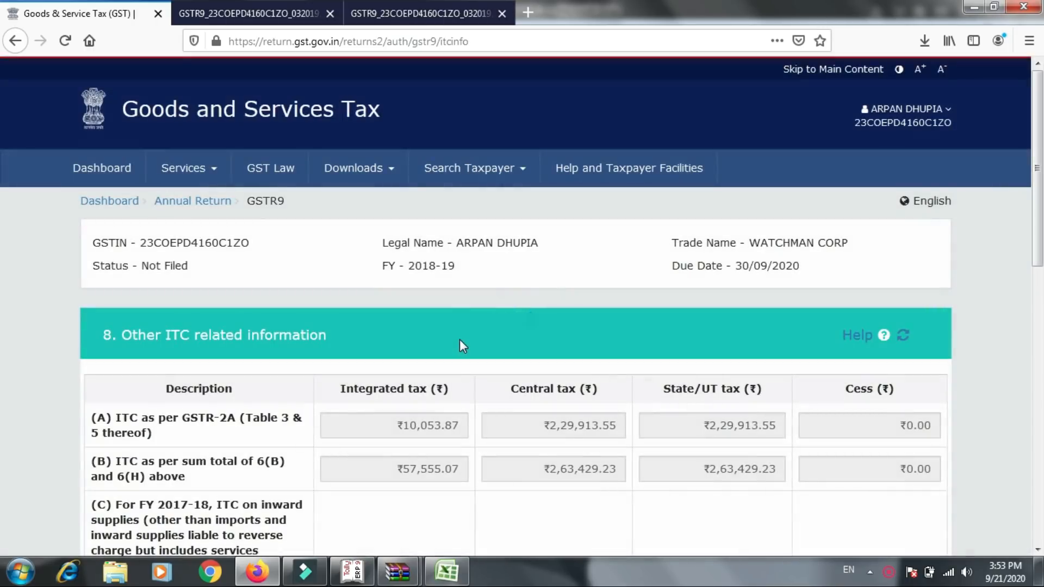
pyautogui.scroll(-3, 458, 339)
pyautogui.scroll(-3, 458, 339)
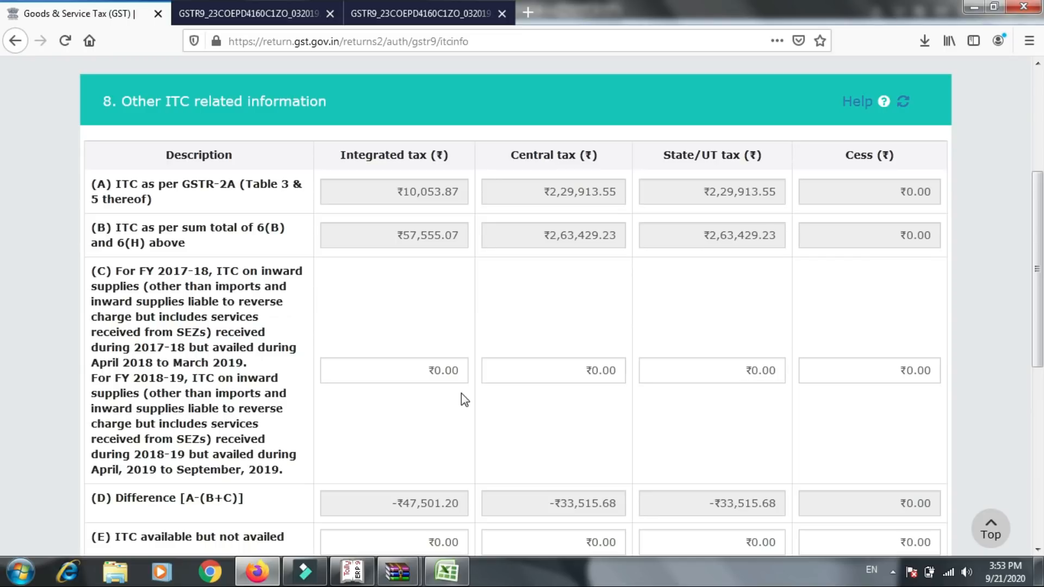
pyautogui.scroll(-2, 460, 393)
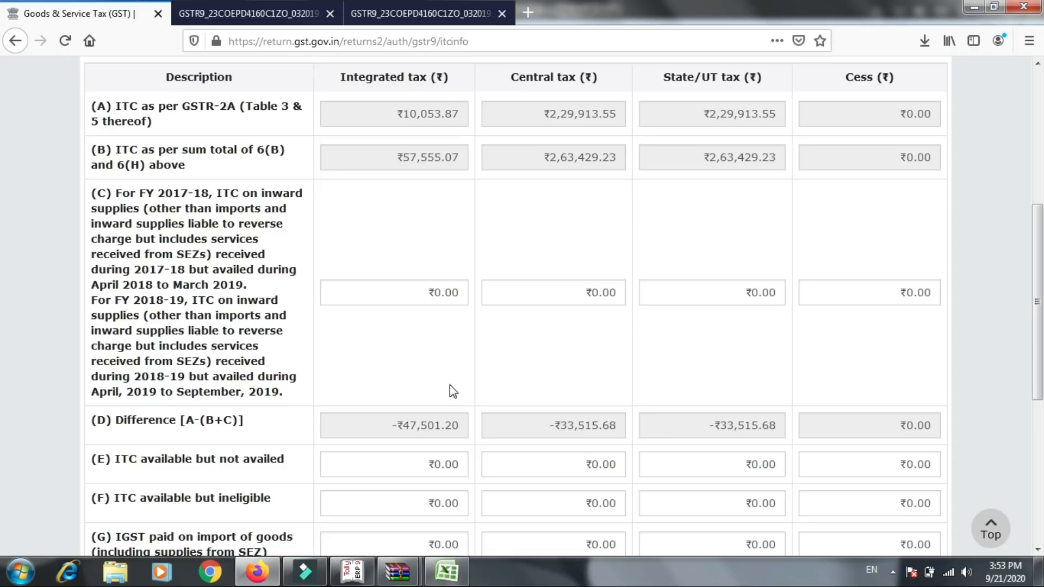
pyautogui.scroll(-3, 452, 392)
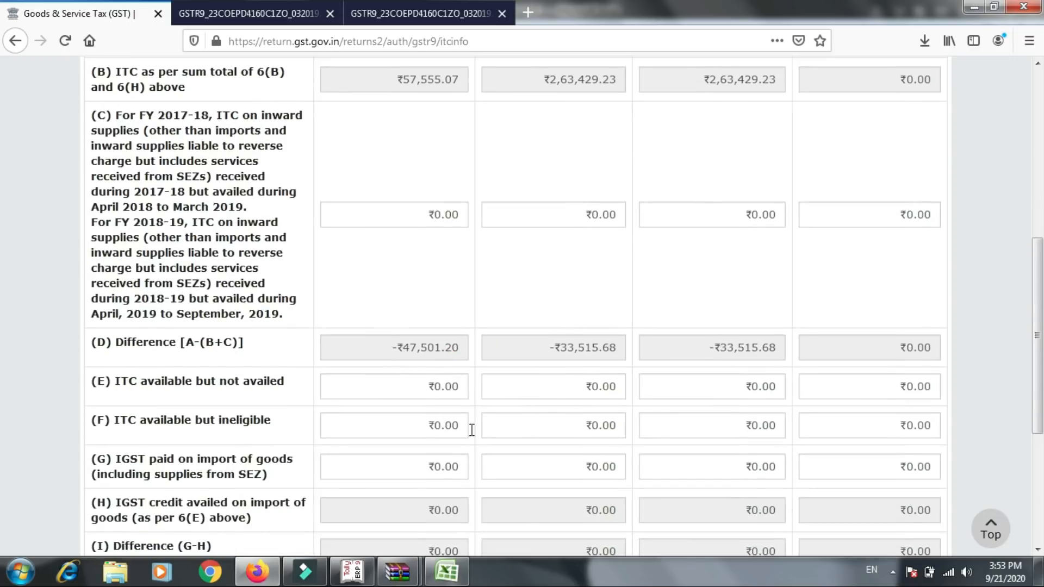
pyautogui.scroll(1, 192, 293)
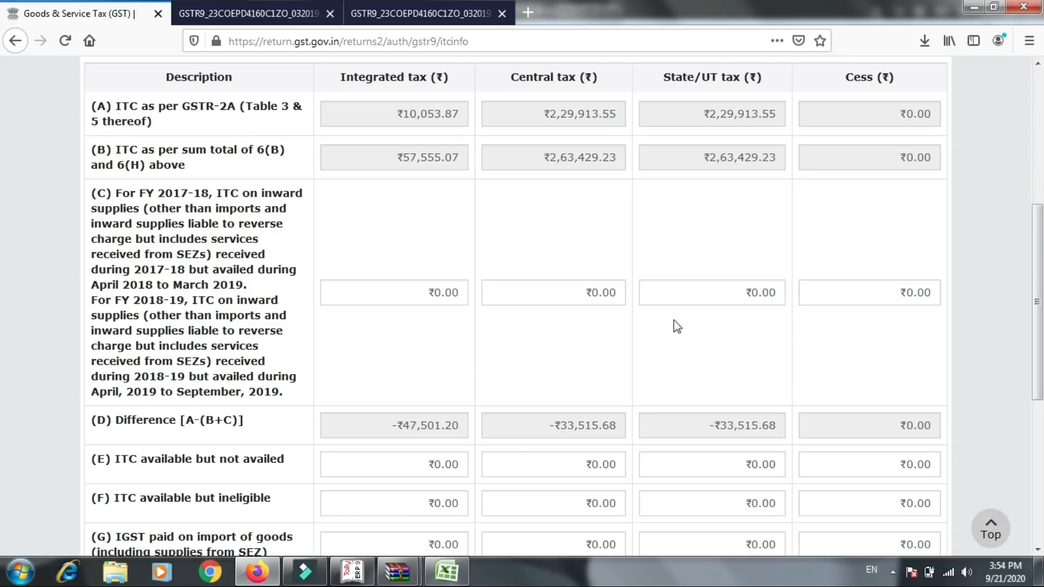
pyautogui.scroll(-3, 542, 290)
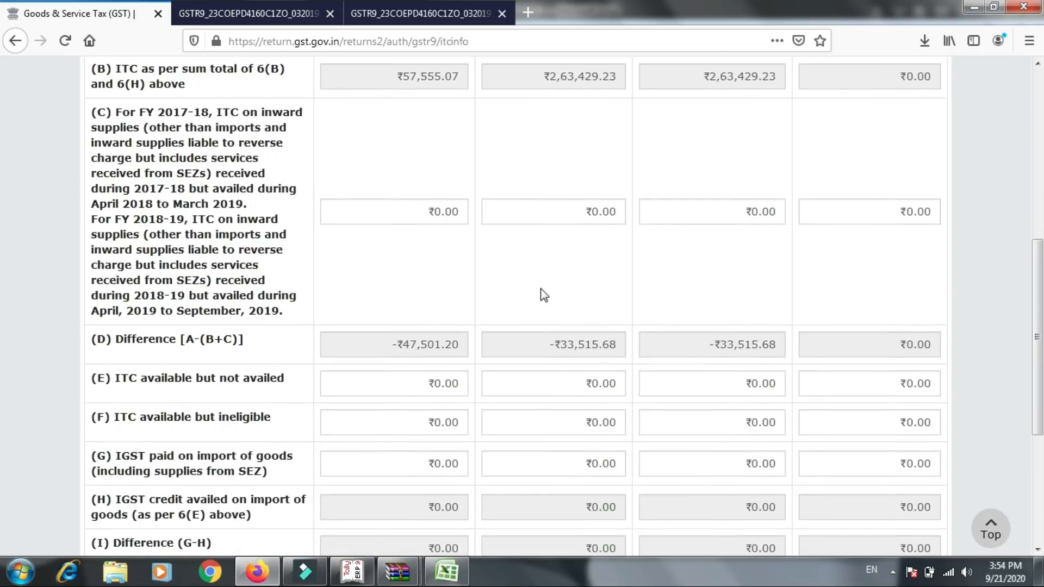
pyautogui.scroll(-3, 542, 293)
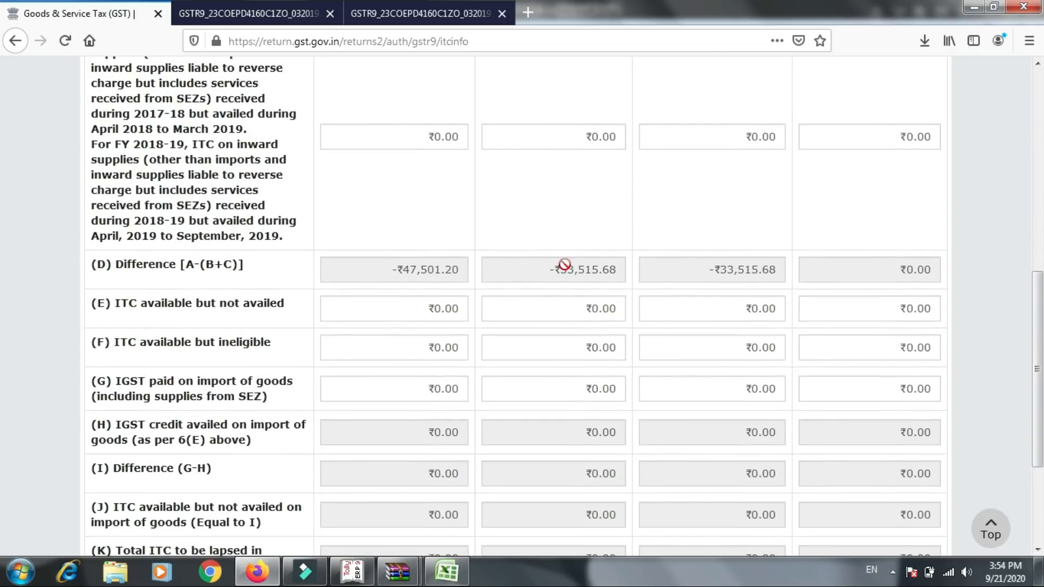
pyautogui.scroll(-2, 522, 299)
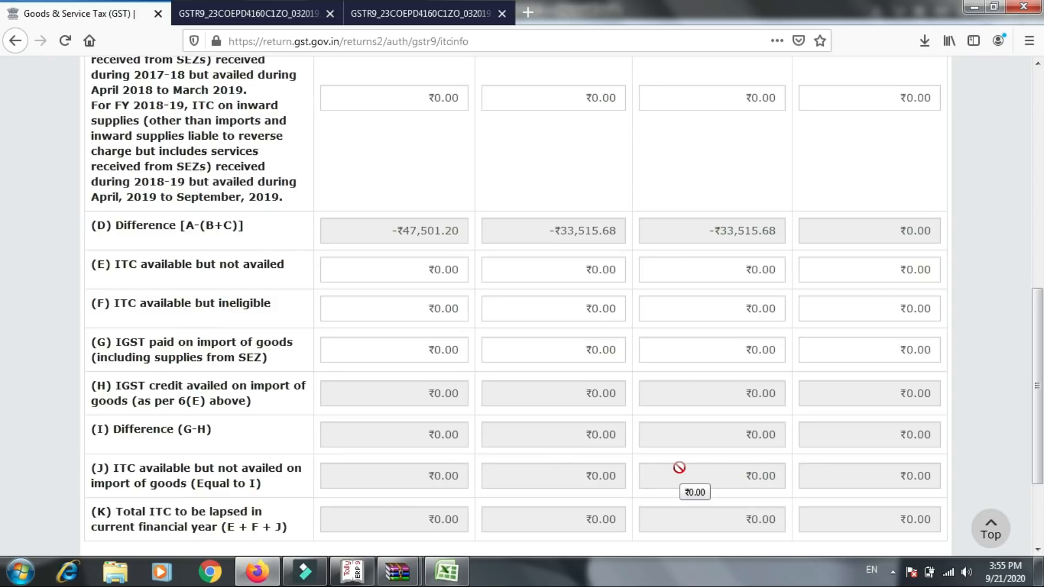
pyautogui.scroll(-3, 679, 468)
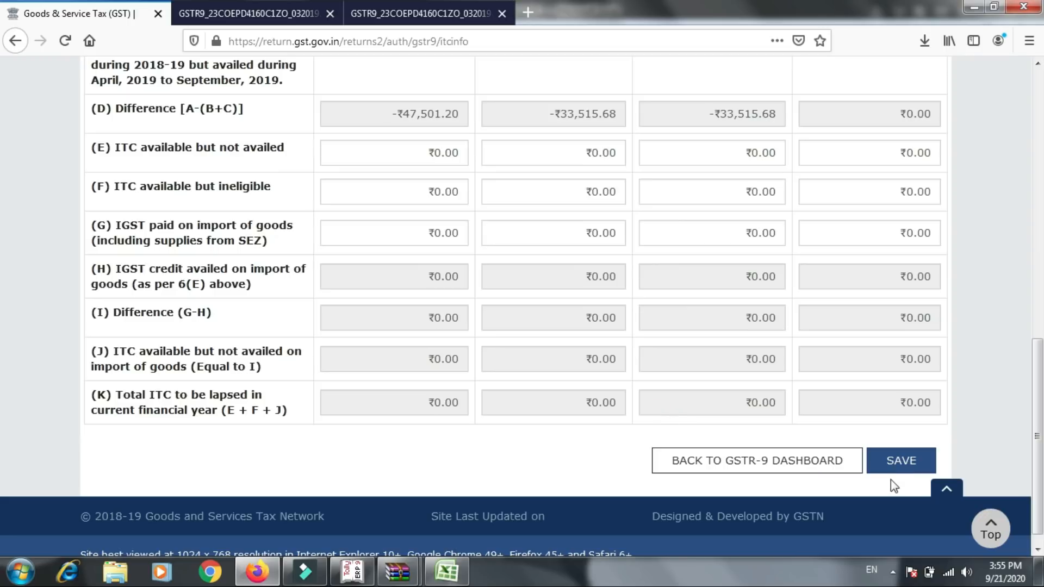
# - Save table 8, acknowledge the save request, recheck the ITC rows and return to the GSTR-9 dashboard
pyautogui.click(893, 465)
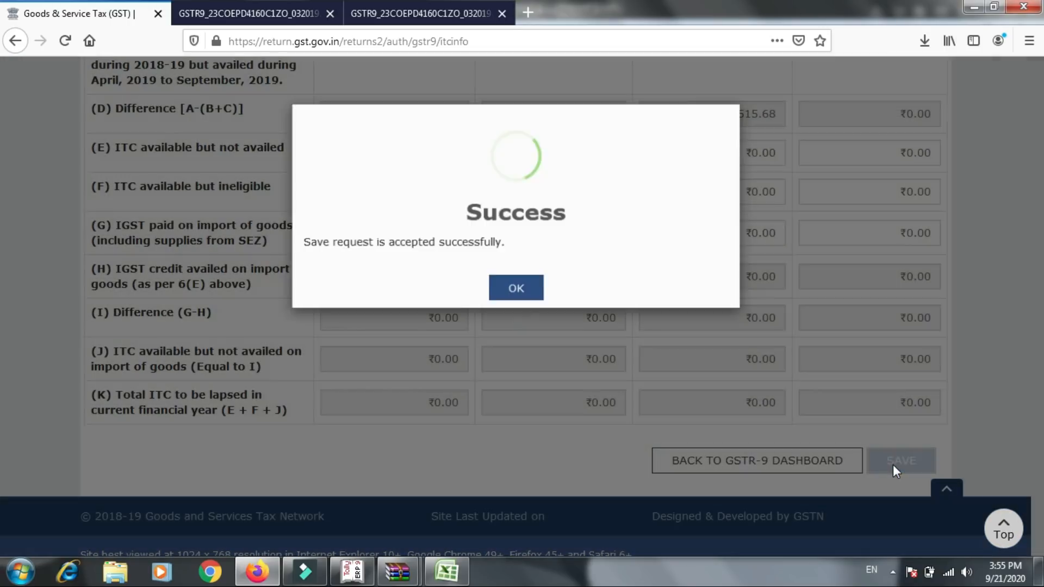
pyautogui.click(525, 292)
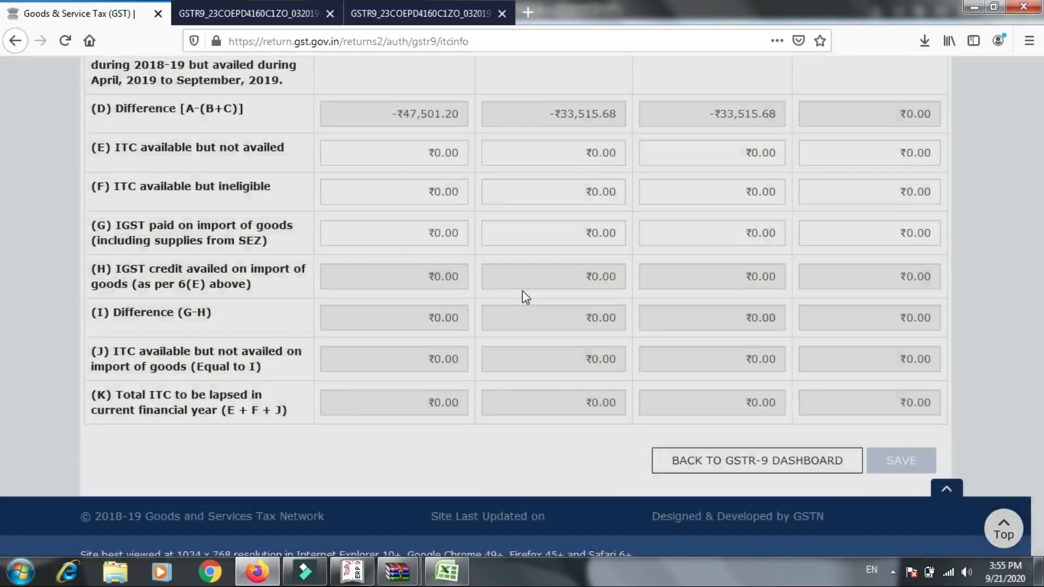
pyautogui.scroll(5, 519, 264)
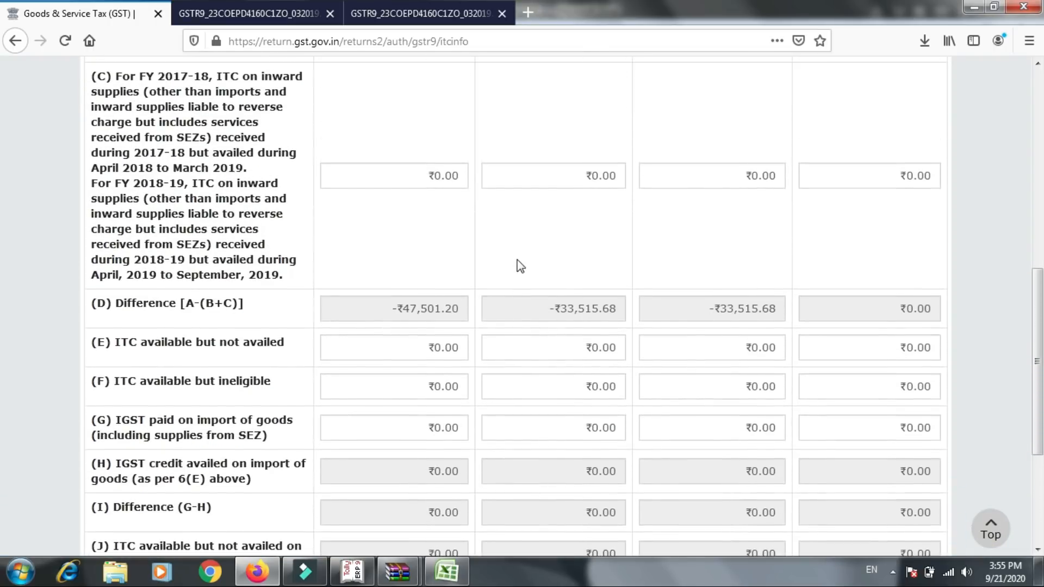
pyautogui.scroll(1, 521, 266)
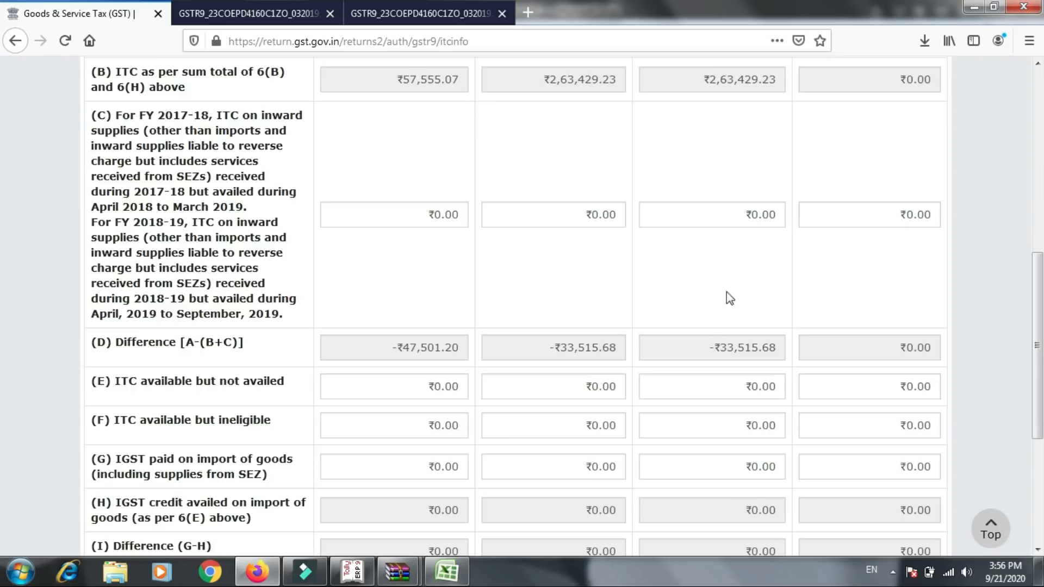
pyautogui.scroll(-1, 700, 304)
pyautogui.scroll(-5, 700, 304)
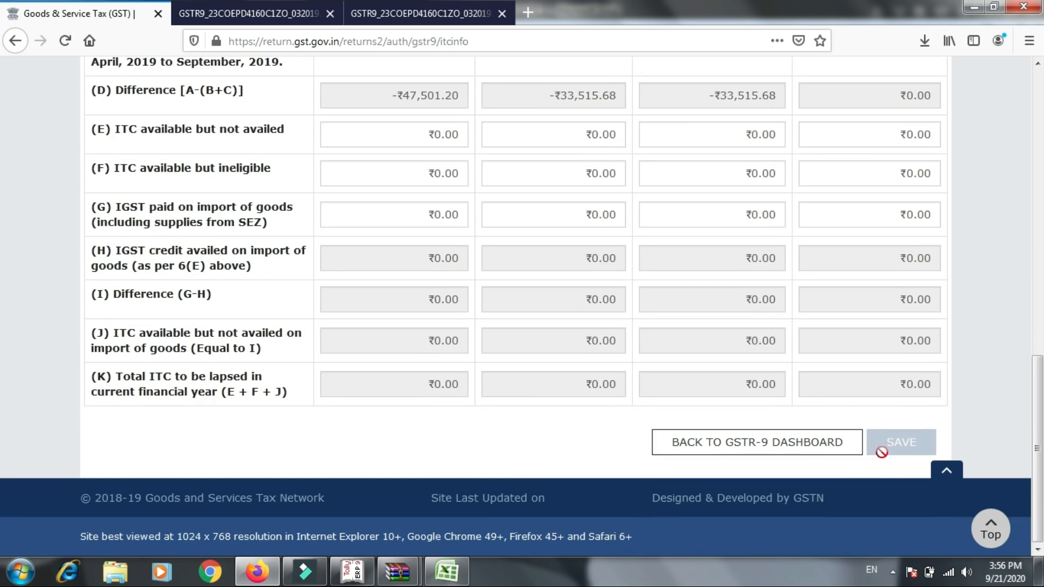
pyautogui.click(835, 454)
# - Open table 9, check the tax payable and paid through cash and ITC, and return to the dashboard without saving
pyautogui.scroll(-10, 835, 456)
pyautogui.scroll(-1, 774, 343)
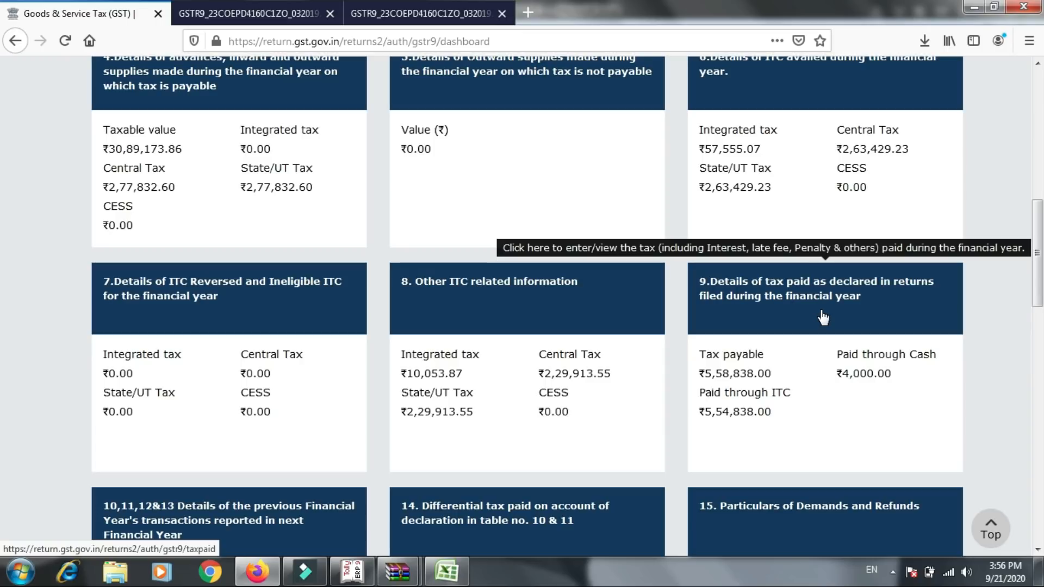
pyautogui.click(822, 317)
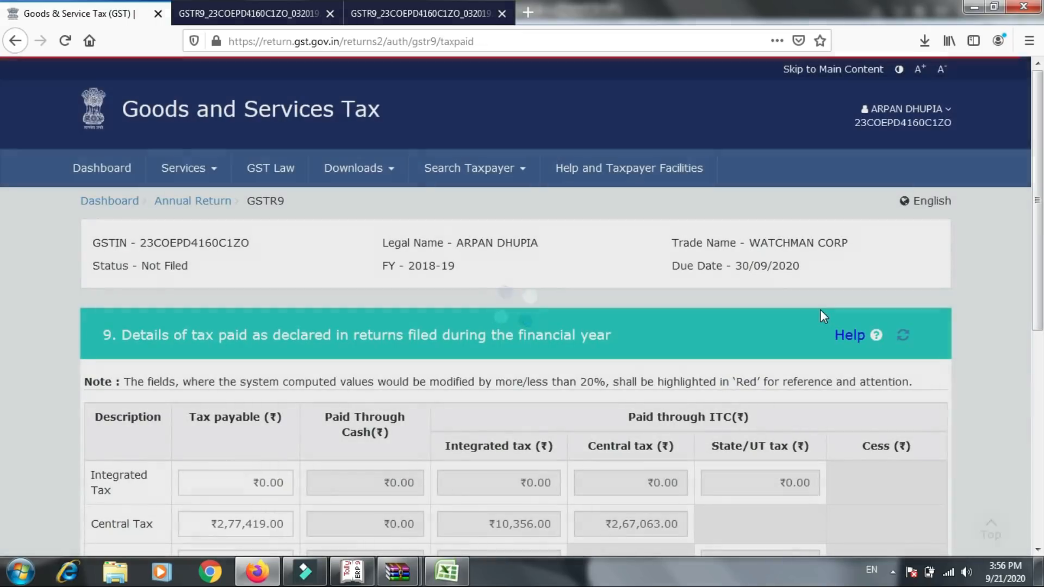
pyautogui.scroll(-2, 820, 310)
pyautogui.scroll(-5, 821, 310)
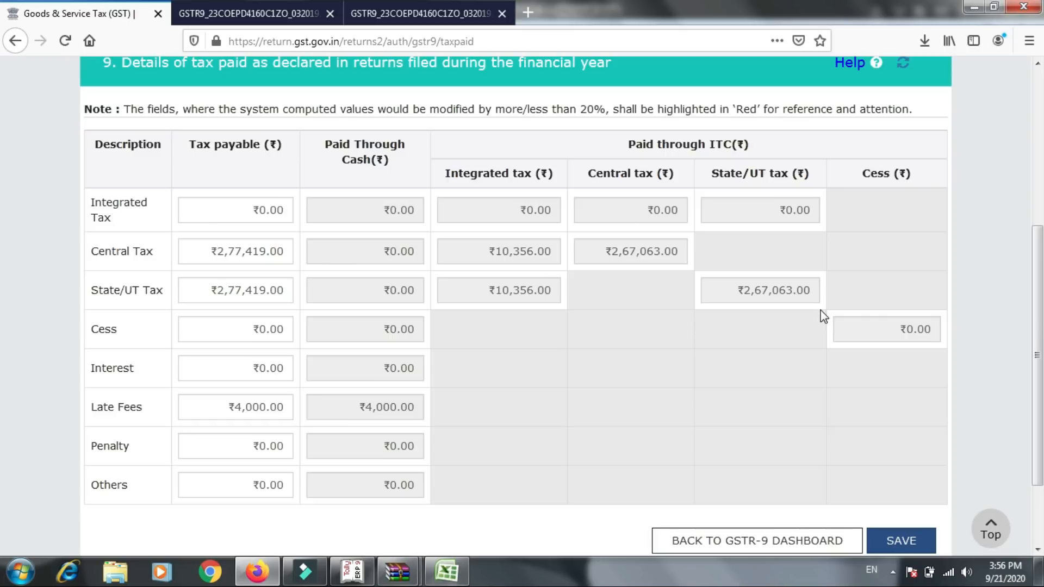
pyautogui.click(853, 540)
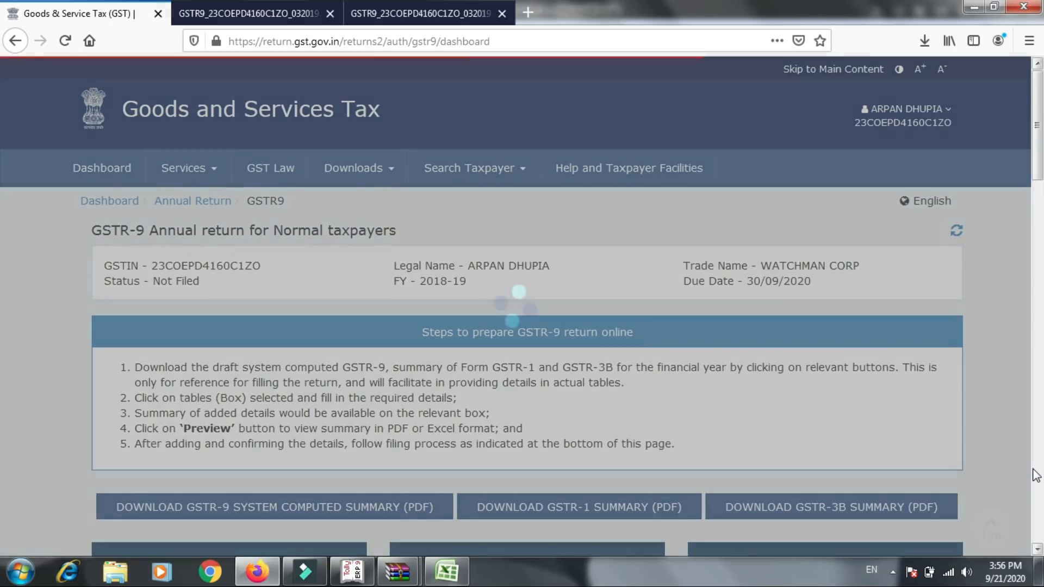
# - Open tables 10, 11, 12 & 13 from the dashboard, save them with zero amounts, acknowledge the save request and return to the dashboard
pyautogui.scroll(-7, 5, 250)
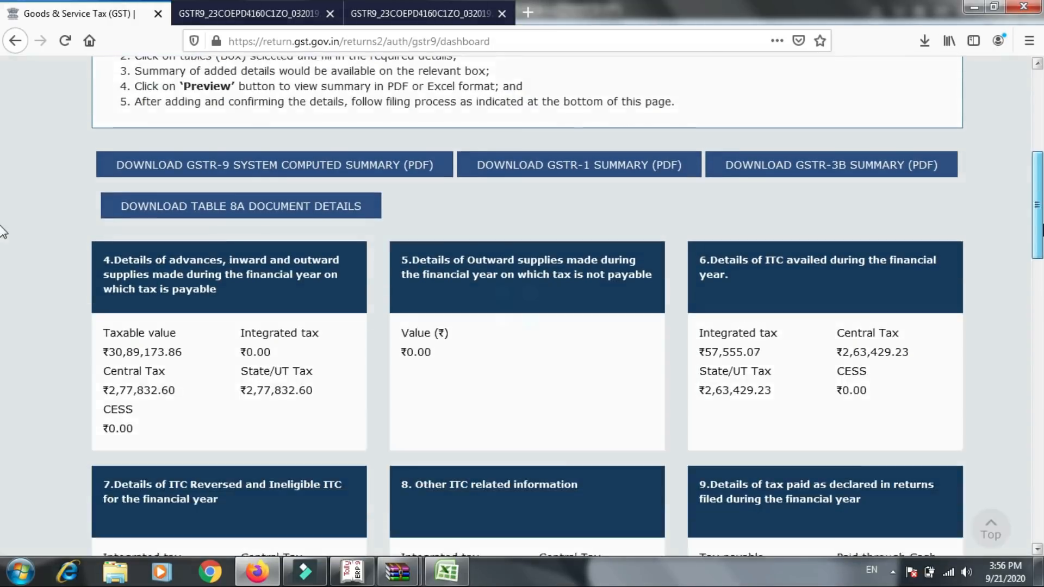
pyautogui.scroll(-5, 5, 261)
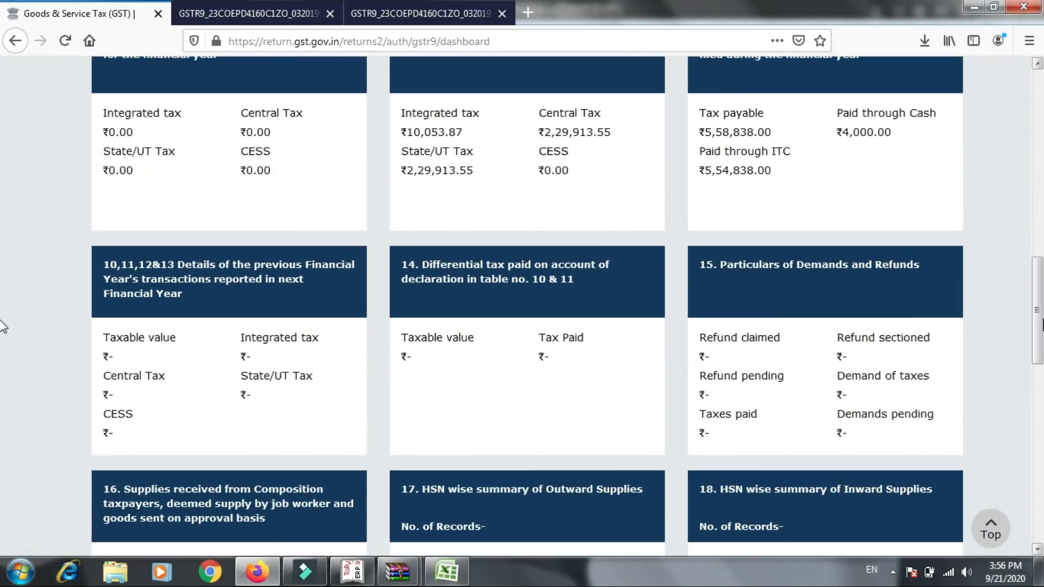
pyautogui.click(327, 314)
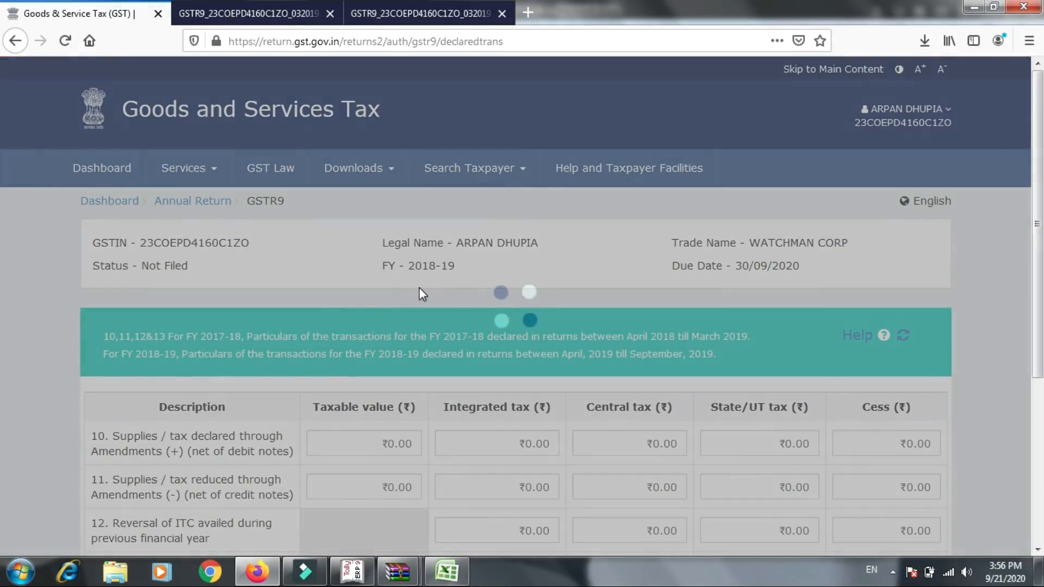
pyautogui.scroll(-3, 1040, 269)
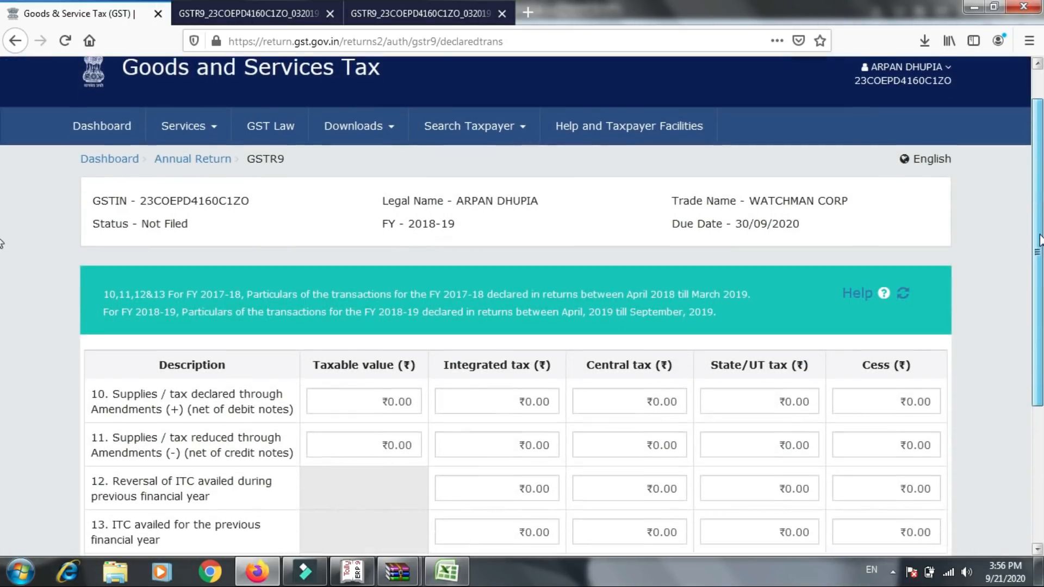
pyautogui.scroll(-1, 1039, 269)
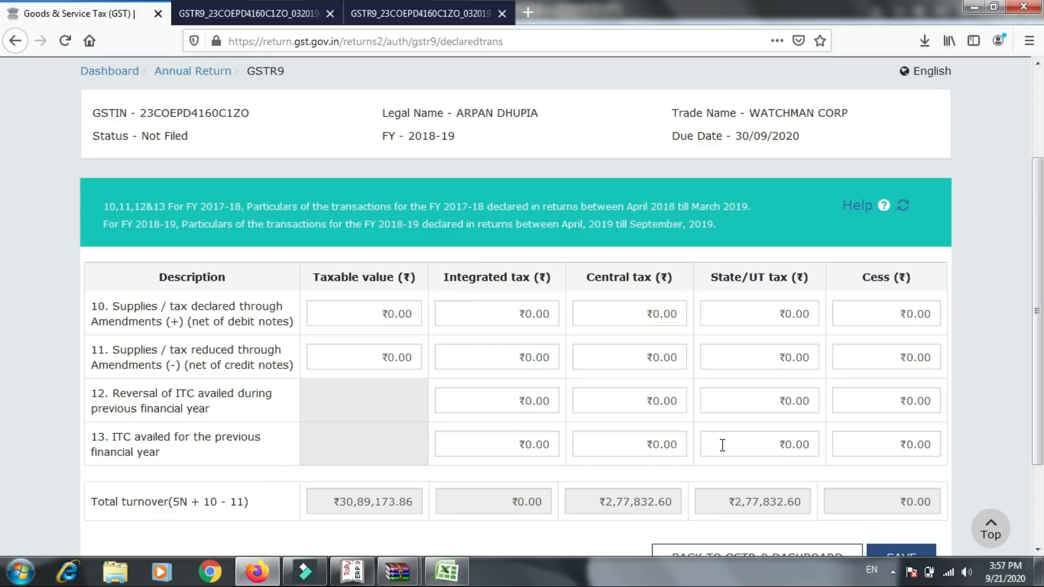
pyautogui.click(875, 554)
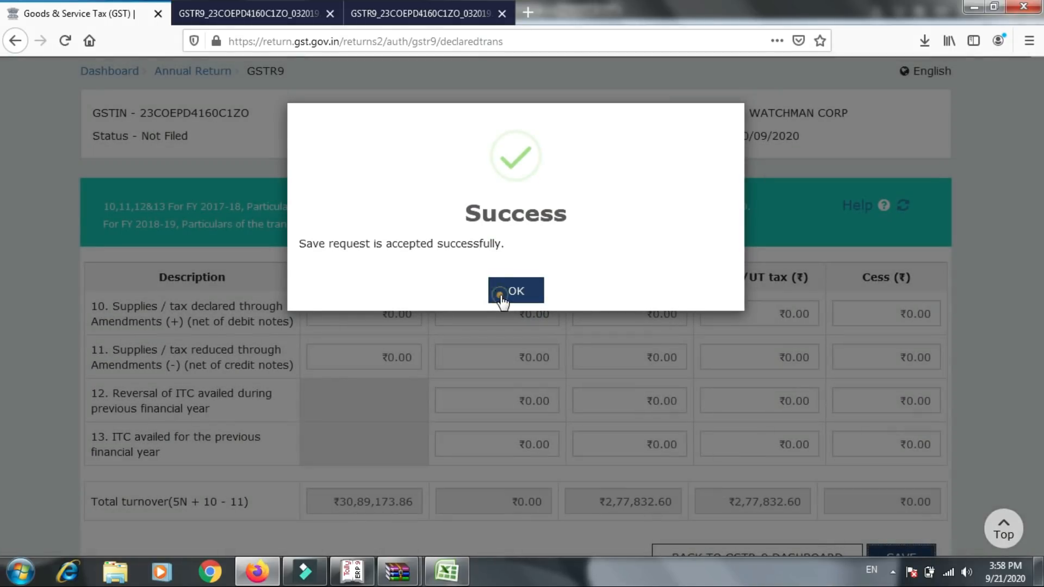
pyautogui.click(501, 293)
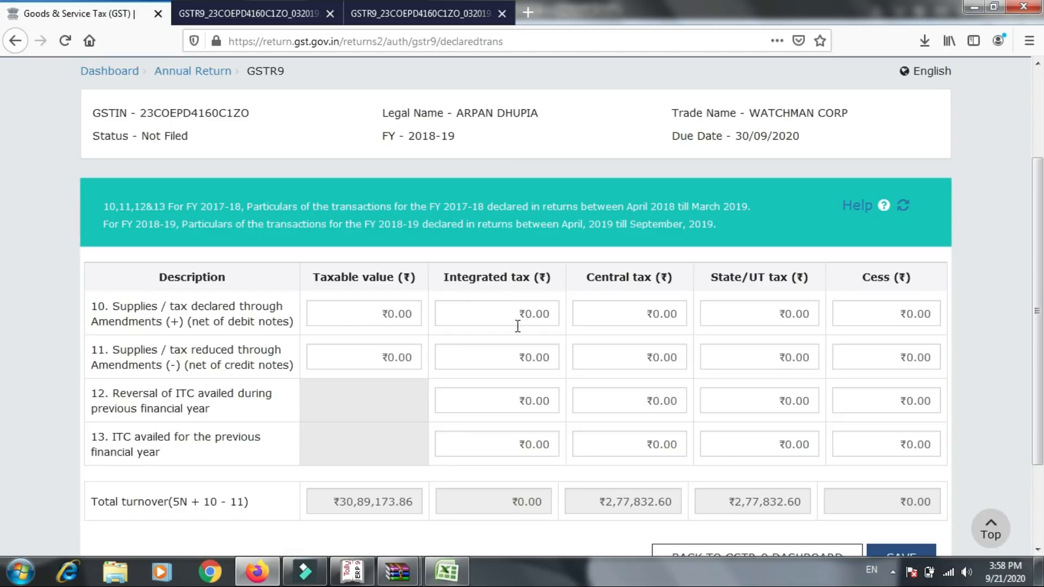
pyautogui.click(732, 553)
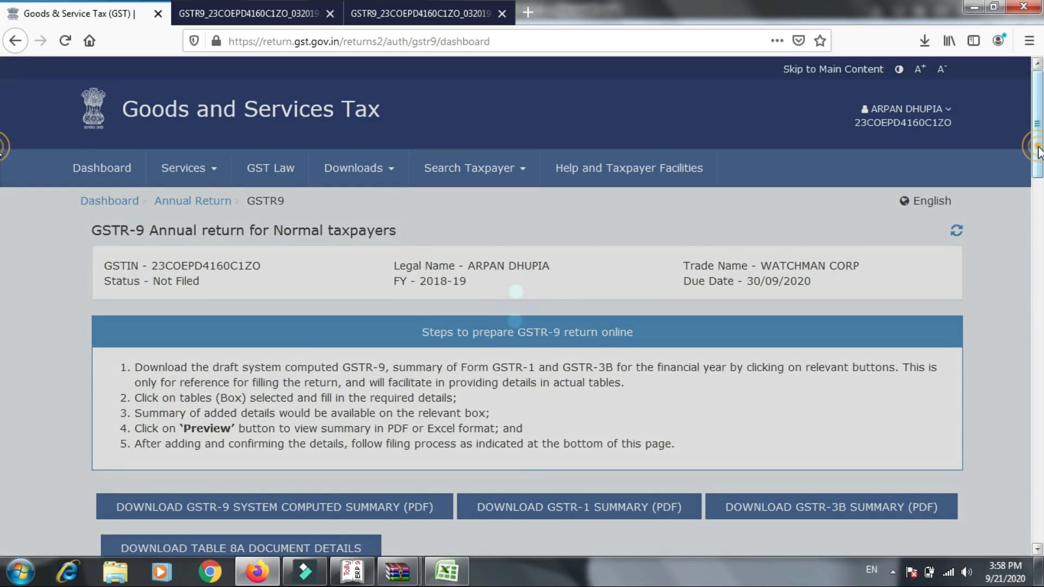
# - Open table 14, Differential tax paid, save it with zero payable and paid amounts, acknowledge the request and return to the dashboard
pyautogui.moveTo(1037, 148); pyautogui.dragTo(1037, 284)
pyautogui.scroll(-3, 3, 292)
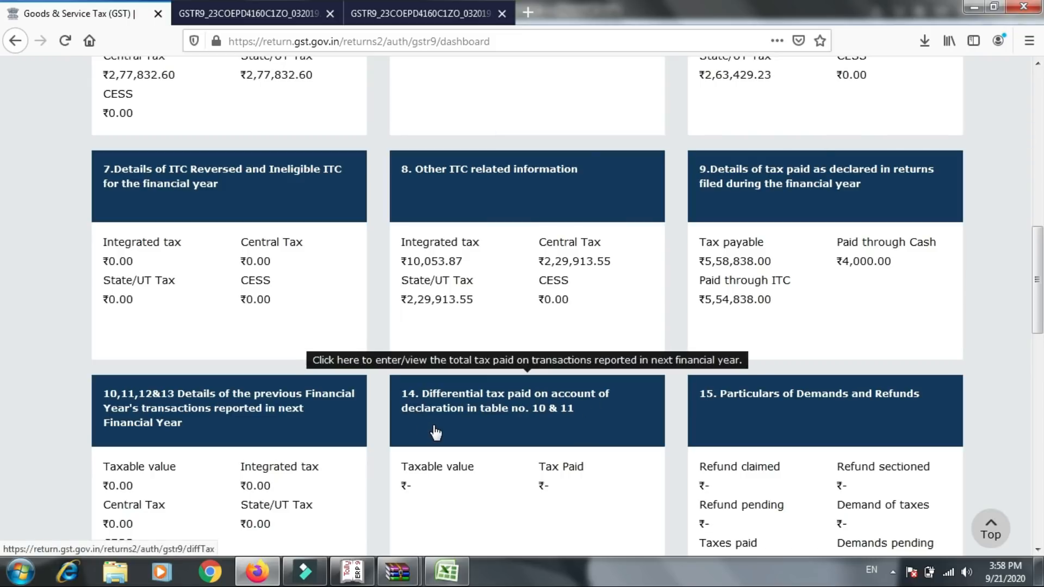
pyautogui.click(504, 425)
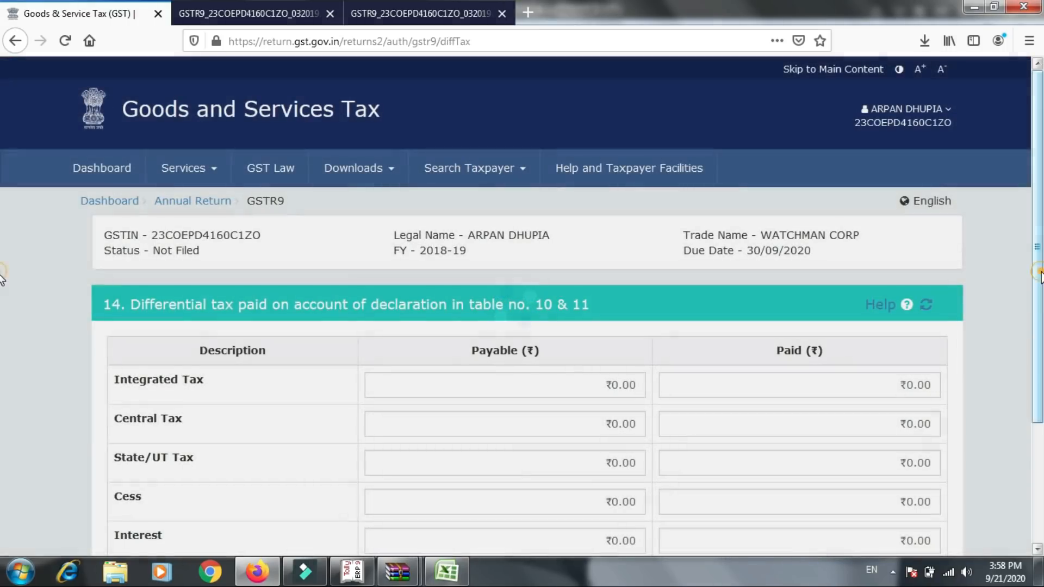
pyautogui.moveTo(1041, 277); pyautogui.dragTo(1041, 337)
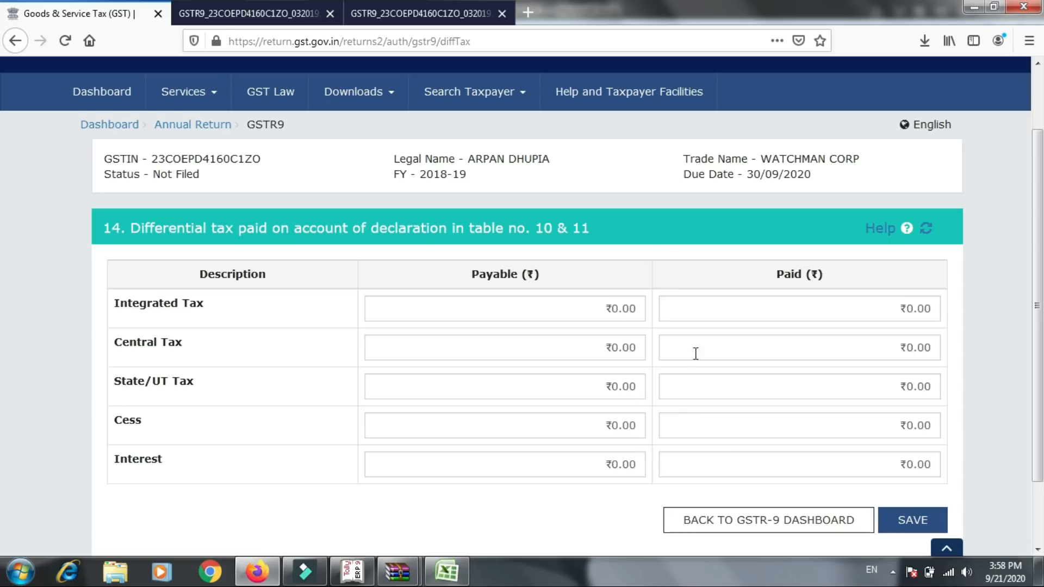
pyautogui.click(910, 525)
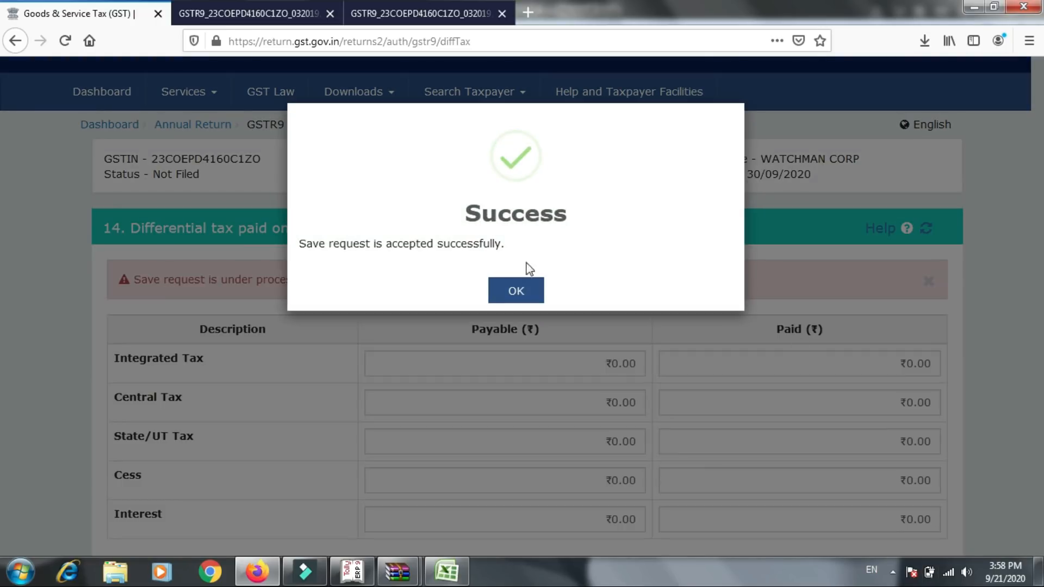
pyautogui.click(528, 288)
pyautogui.scroll(-4, 4, 511)
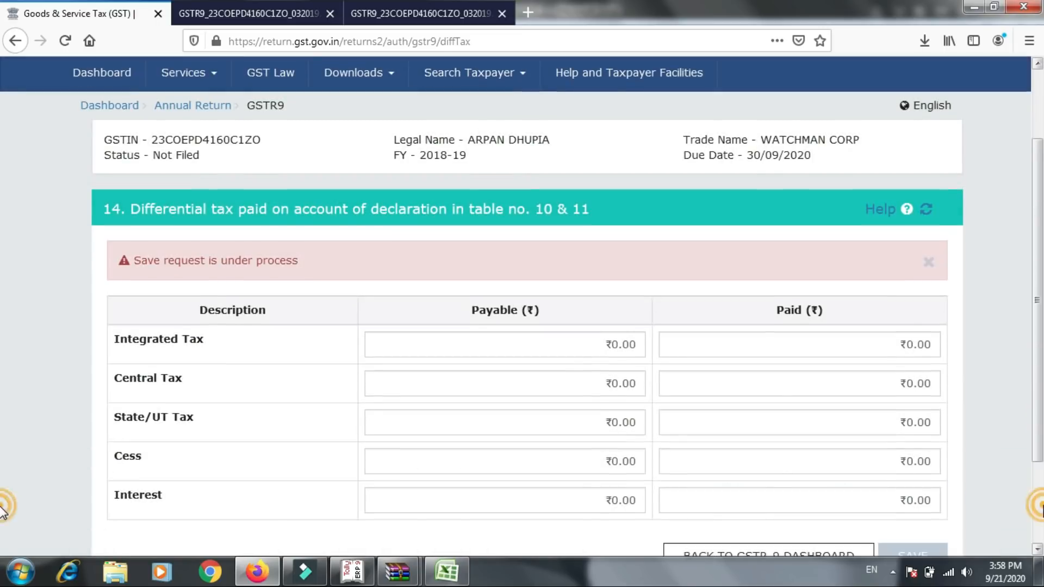
pyautogui.click(816, 440)
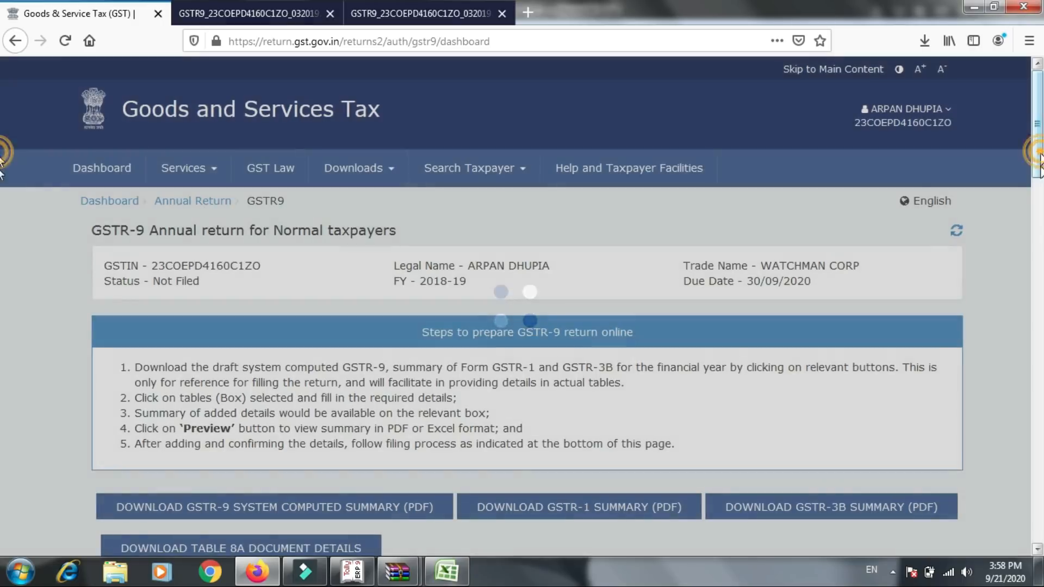
# - Open table 15, Particulars of Demands and Refunds, save rows A through G at zero, acknowledge the request and return to the dashboard
pyautogui.moveTo(1039, 163); pyautogui.dragTo(1025, 253)
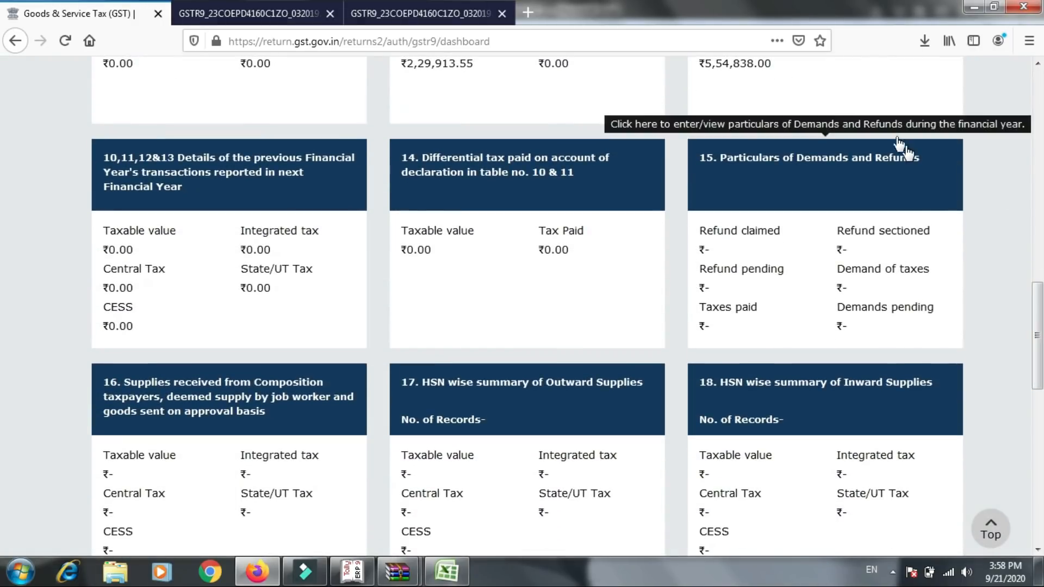
pyautogui.click(813, 190)
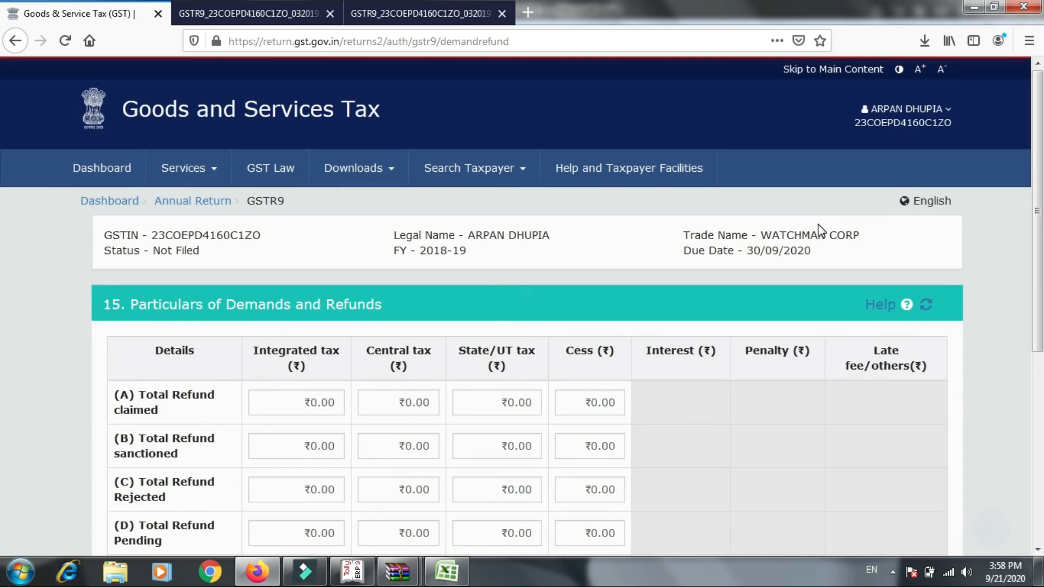
pyautogui.scroll(-4, 3, 326)
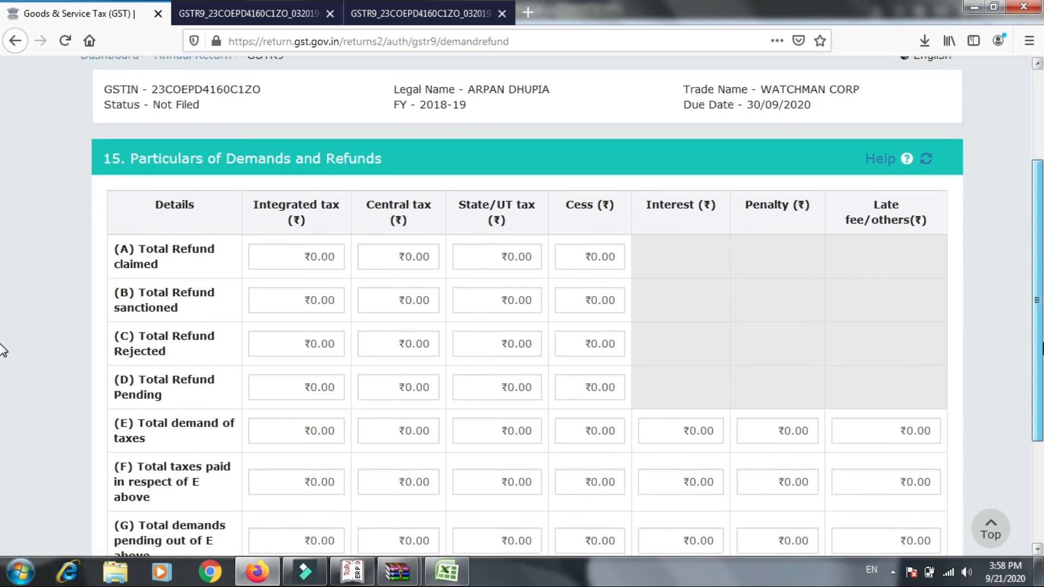
pyautogui.scroll(-2, 3, 391)
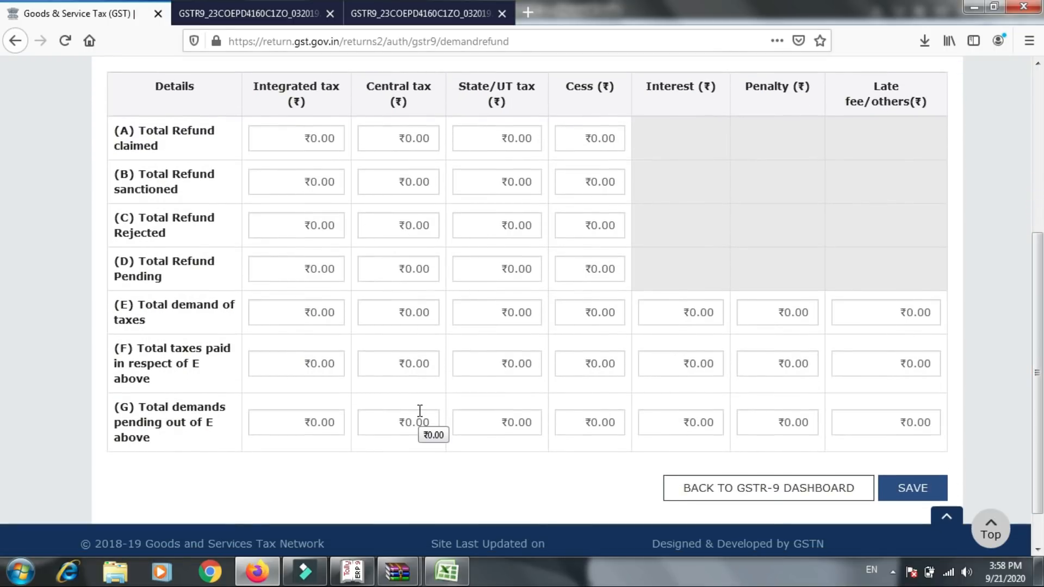
pyautogui.click(881, 486)
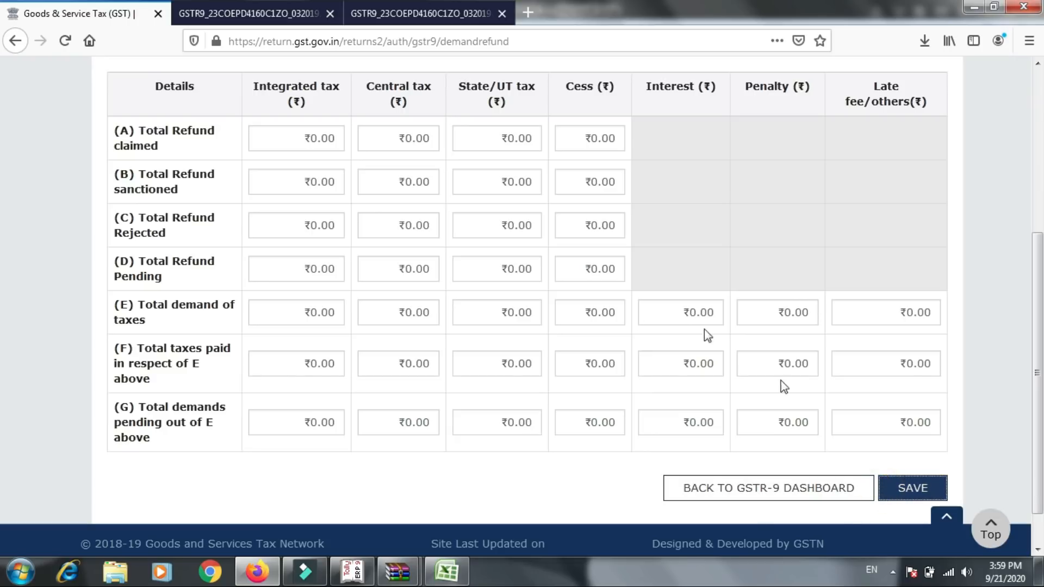
pyautogui.click(528, 298)
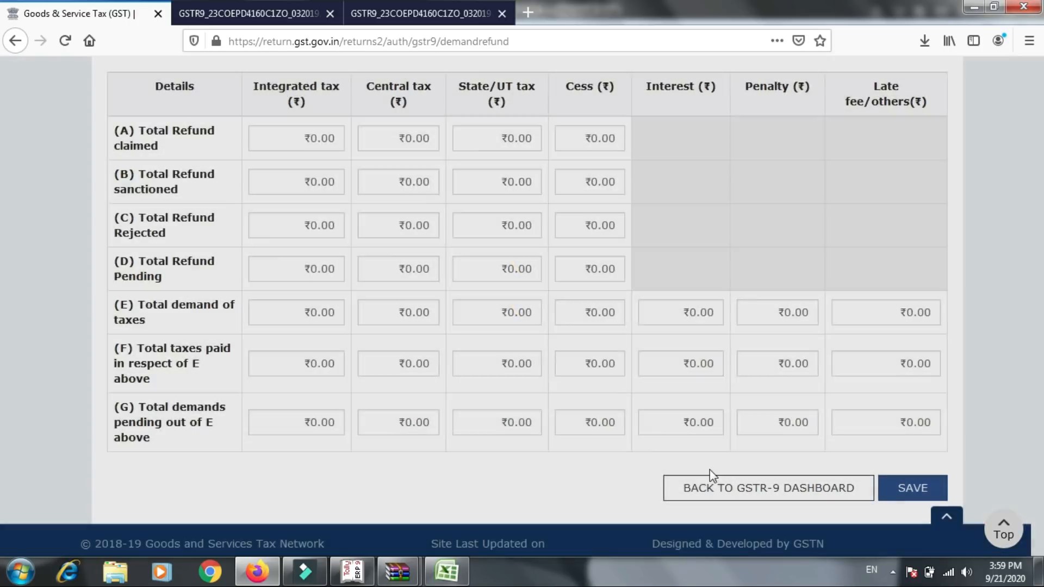
pyautogui.click(725, 485)
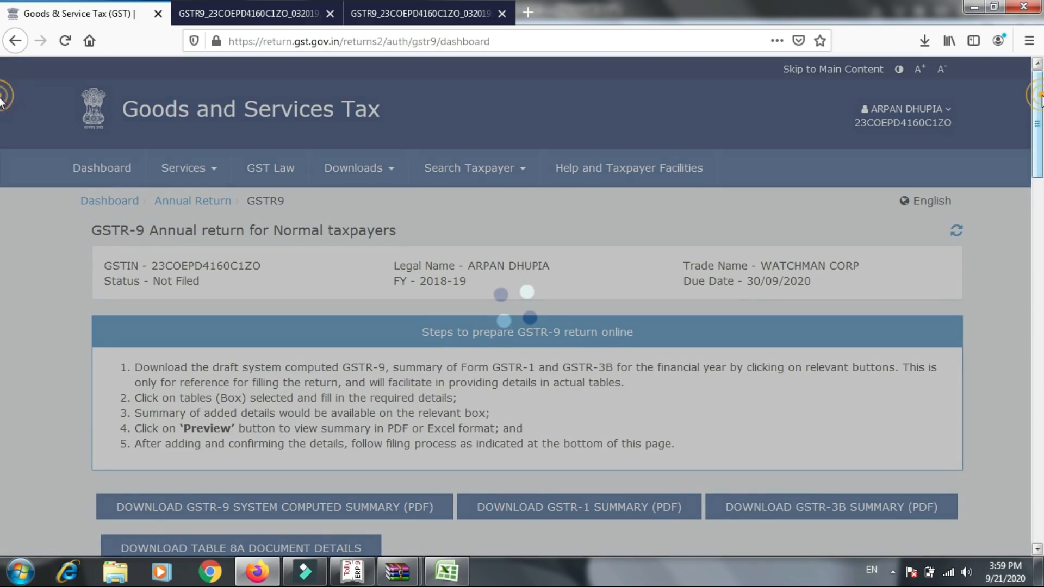
# - Open table 16, Supplies received from Composition taxpayers, save it with zero amounts, acknowledge the request and return to the dashboard
pyautogui.moveTo(1039, 100); pyautogui.dragTo(1038, 291)
pyautogui.scroll(-5, 2, 291)
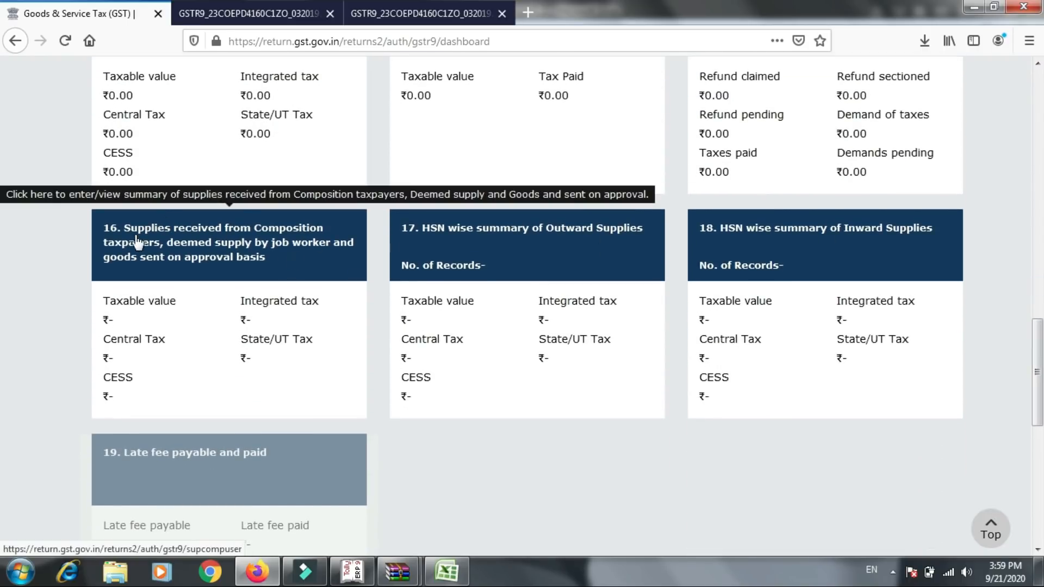
pyautogui.click(191, 274)
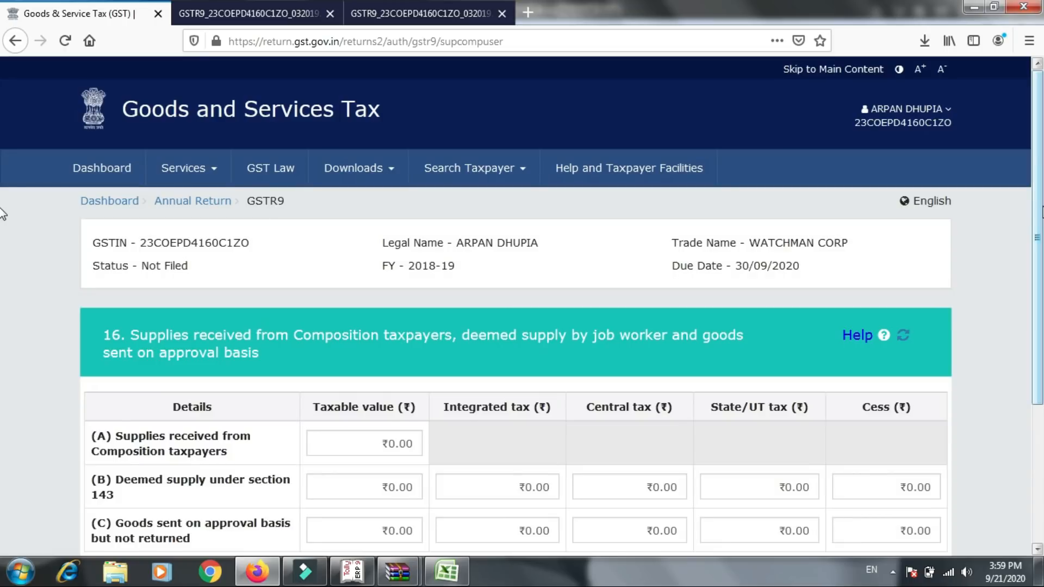
pyautogui.moveTo(1042, 206); pyautogui.dragTo(1042, 313)
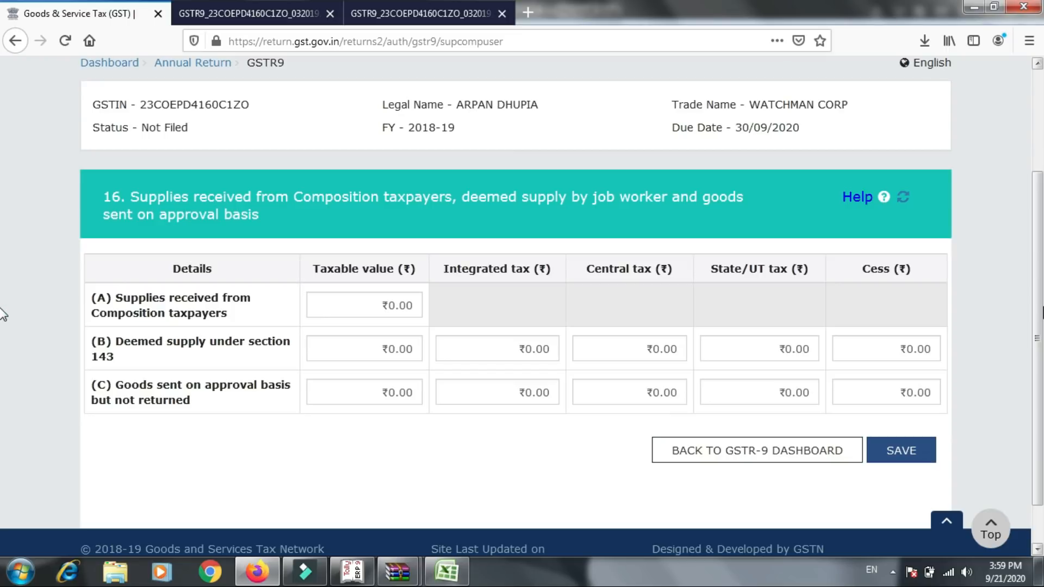
pyautogui.click(884, 461)
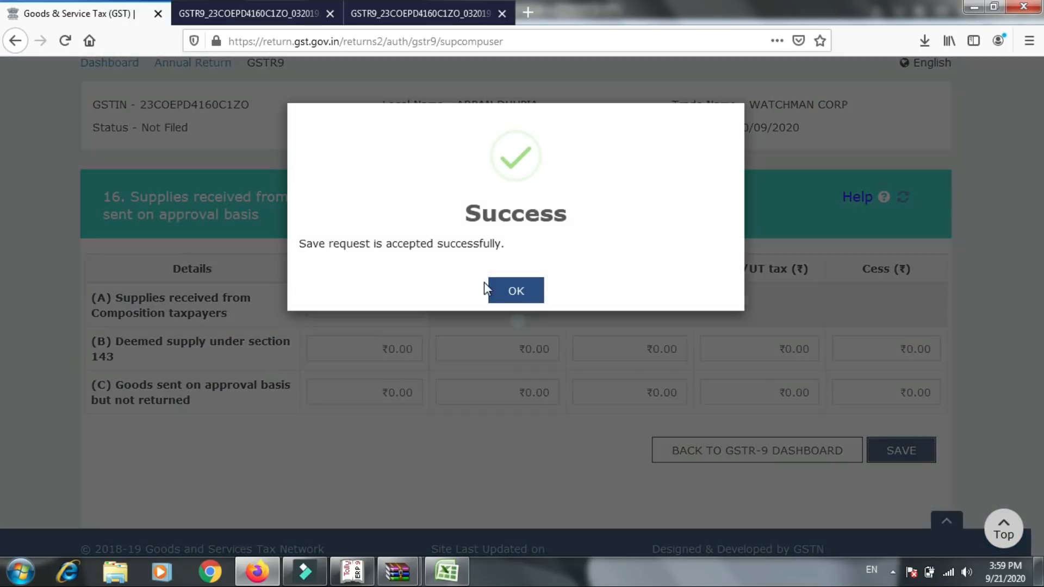
pyautogui.click(496, 290)
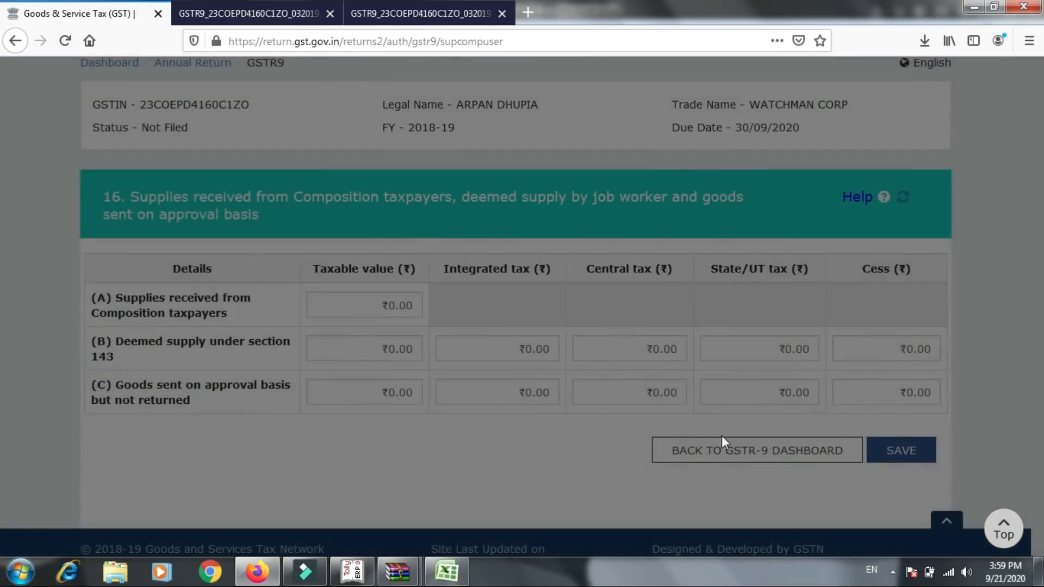
pyautogui.click(733, 451)
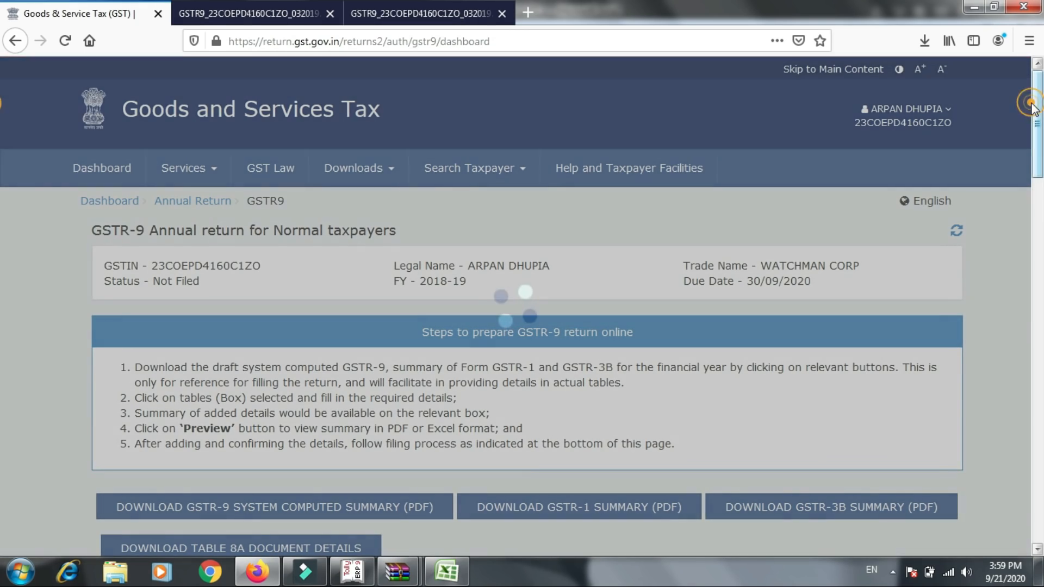
# - Open table 17, HSN wise summary of Outward Supplies, check its Goods and Services sections, and return to the dashboard without adding records
pyautogui.moveTo(1039, 121); pyautogui.dragTo(1038, 326)
pyautogui.scroll(-3, 3, 324)
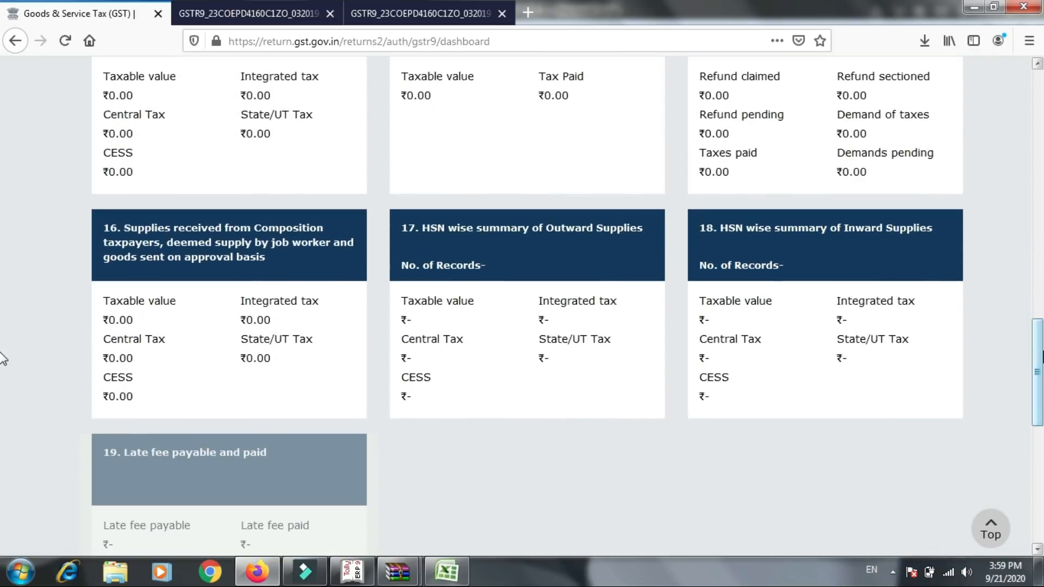
pyautogui.click(505, 270)
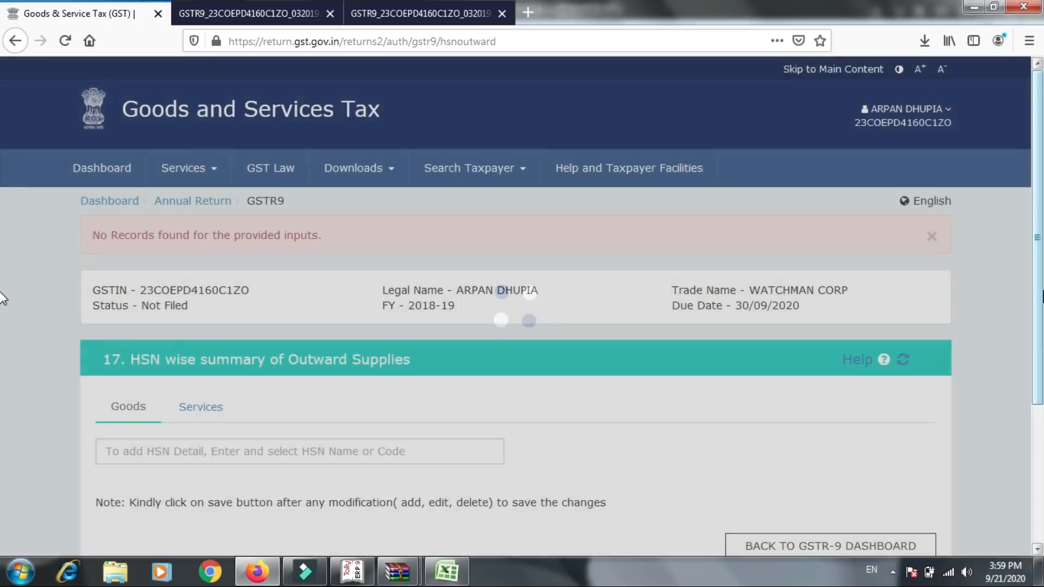
pyautogui.moveTo(1043, 291); pyautogui.dragTo(1043, 356)
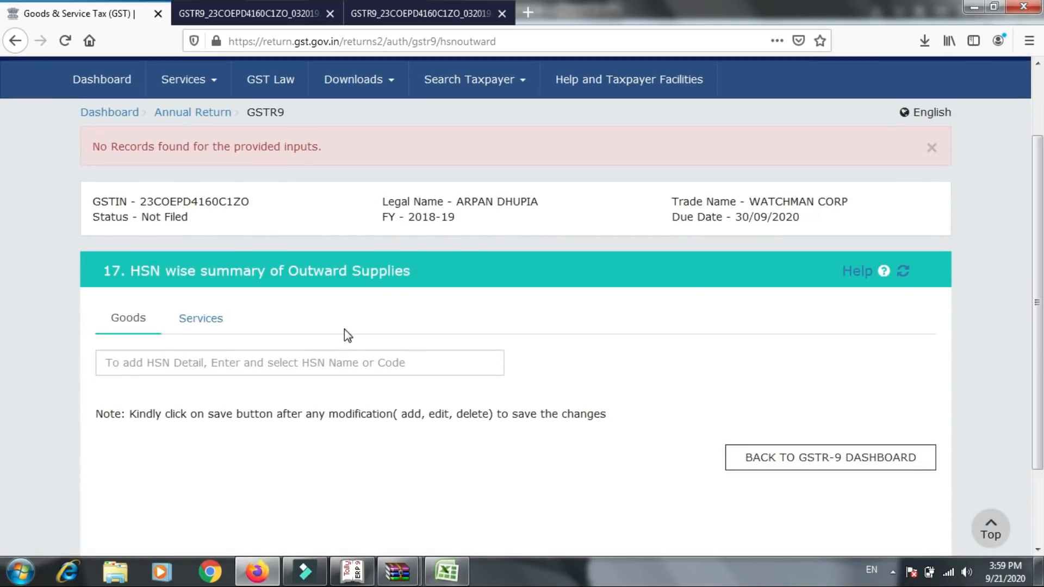
pyautogui.click(203, 315)
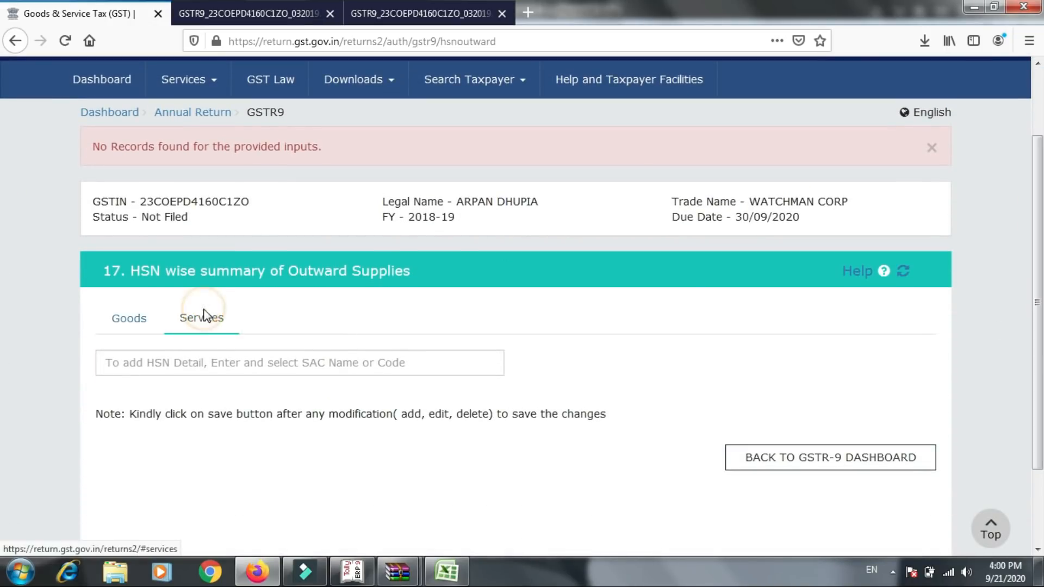
pyautogui.click(741, 455)
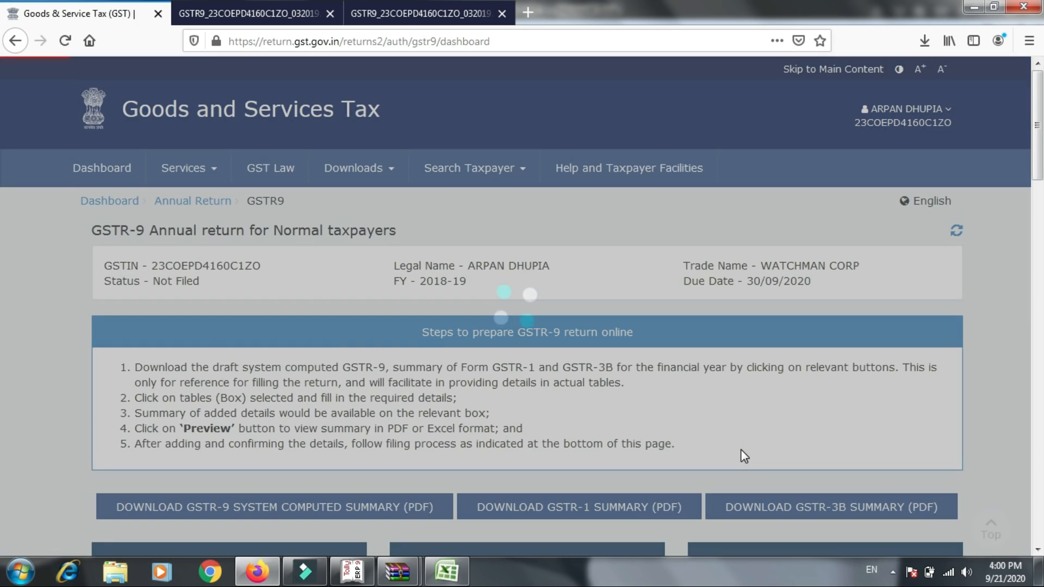
# - Review the dashboard summaries of tables 16 to 19 and the steps for computing liabilities and filing the GSTR-9 return
pyautogui.scroll(-8, 2, 423)
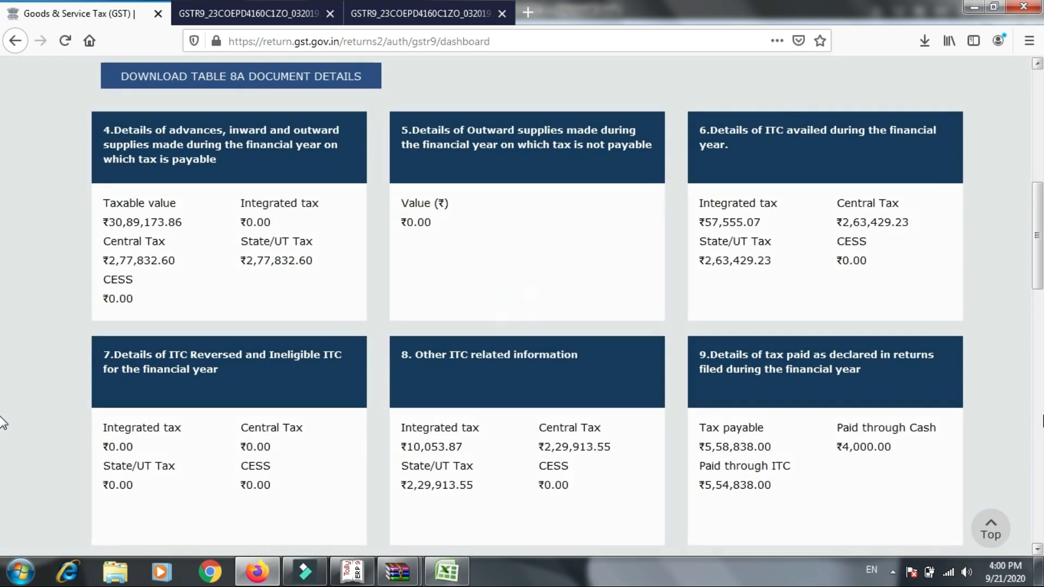
pyautogui.scroll(-15, 3, 422)
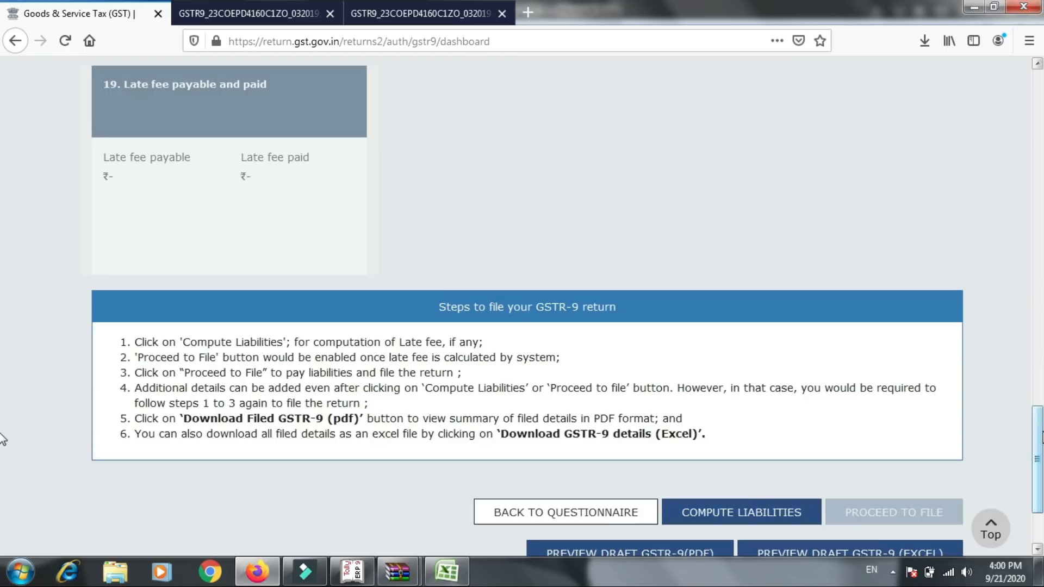
pyautogui.moveTo(1036, 459); pyautogui.dragTo(1037, 375)
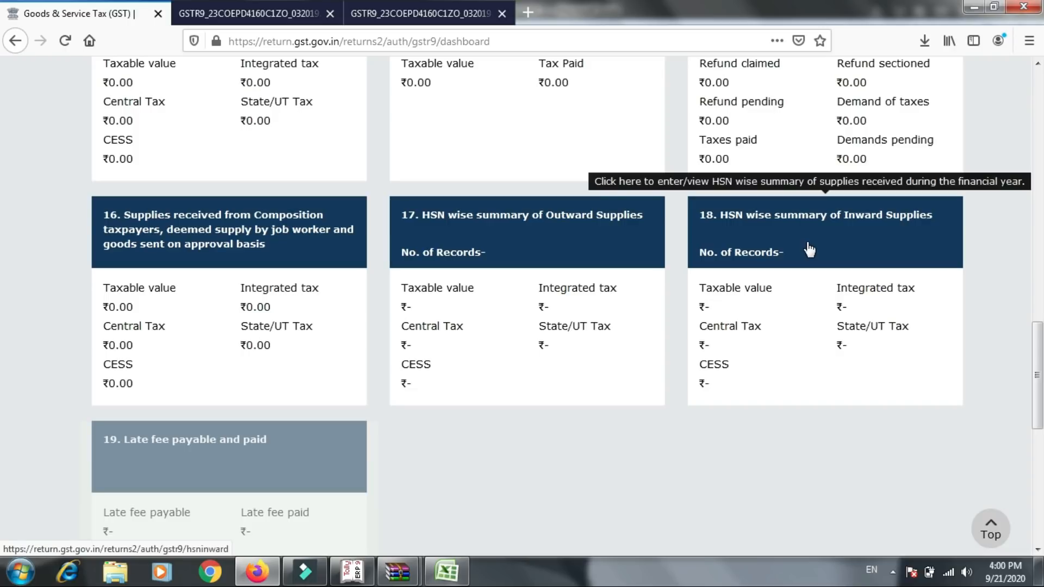
pyautogui.moveTo(1038, 373); pyautogui.dragTo(1038, 405)
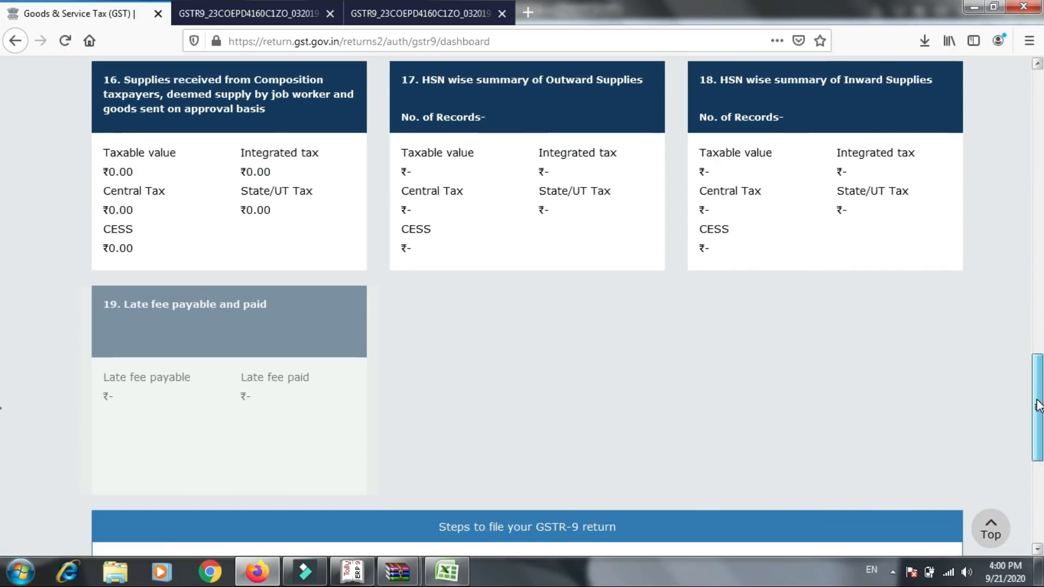
pyautogui.scroll(-1, 1038, 405)
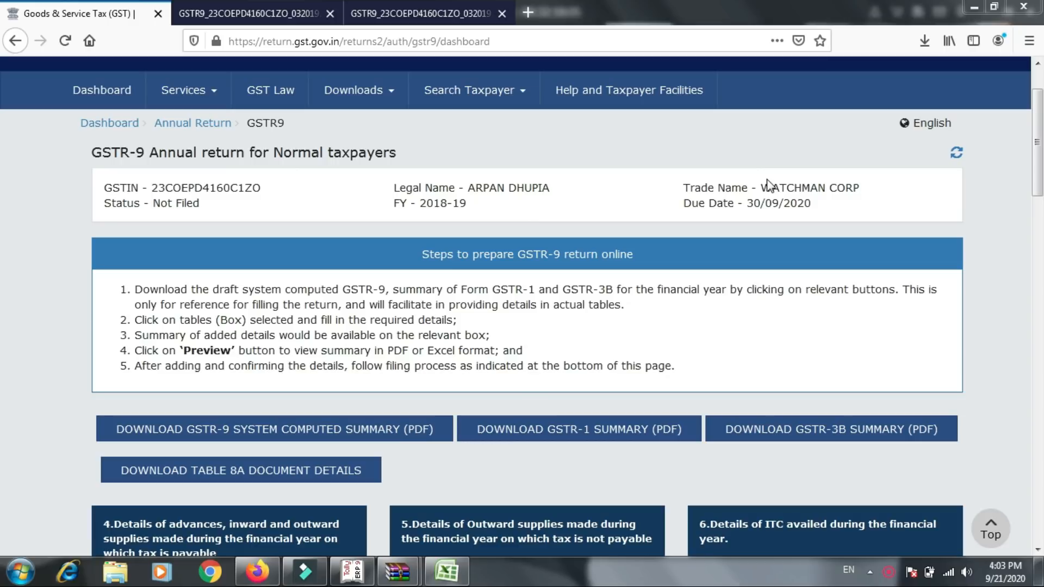